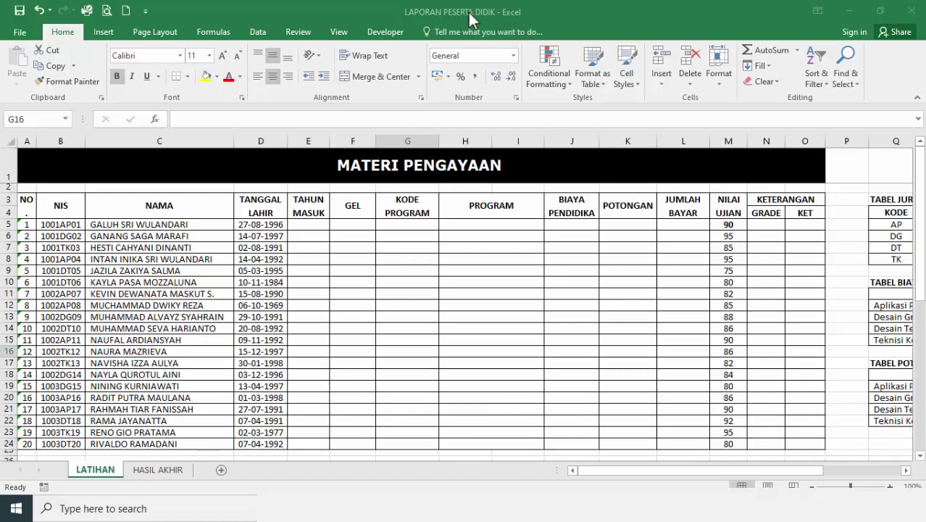
Step: Examine the completed student table on the HASIL AKHIR sheet, including its NIS and name columns
{"action": "left_click", "coordinate": [594, 16]}
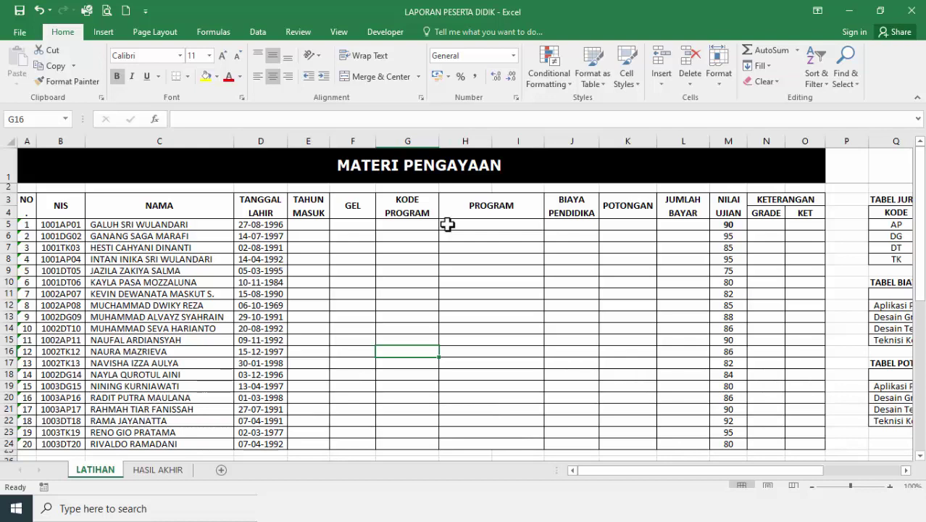
{"action": "left_click", "coordinate": [158, 470]}
{"action": "left_click", "coordinate": [527, 268]}
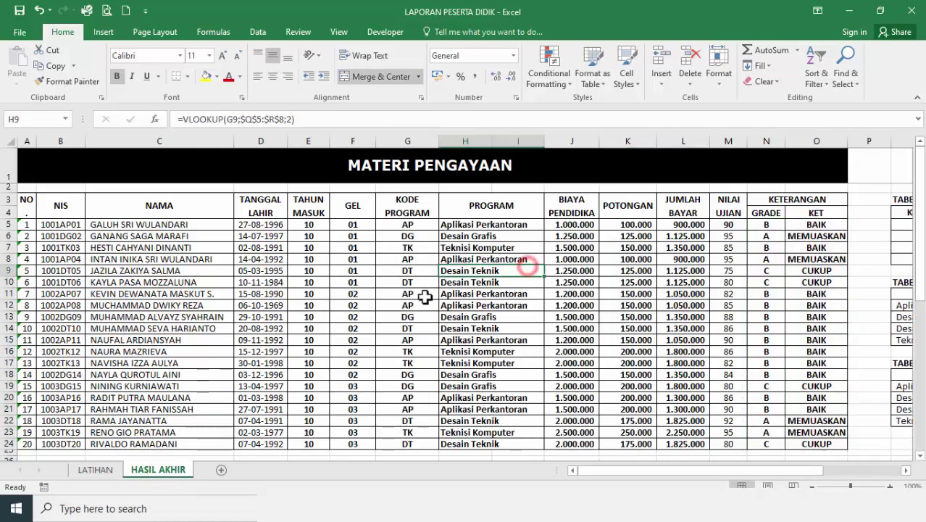
{"action": "left_click", "coordinate": [869, 306]}
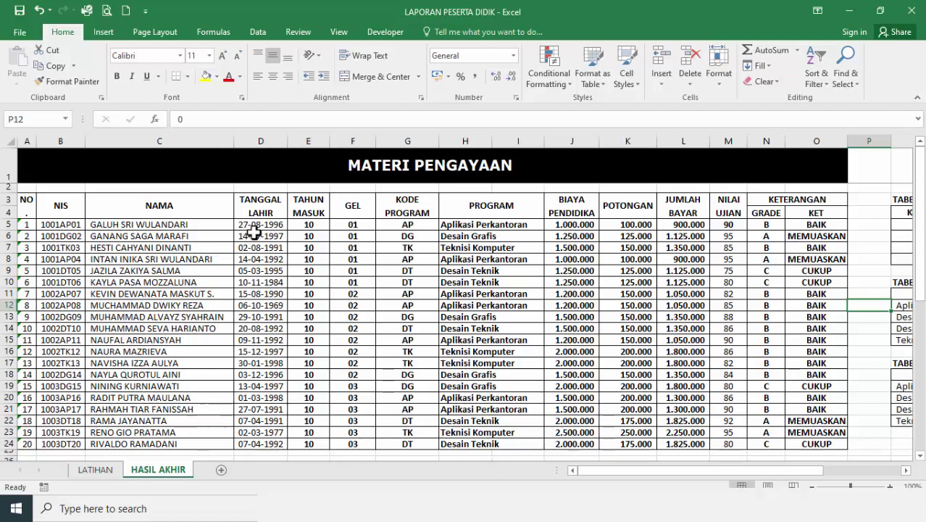
{"action": "left_click", "coordinate": [53, 224]}
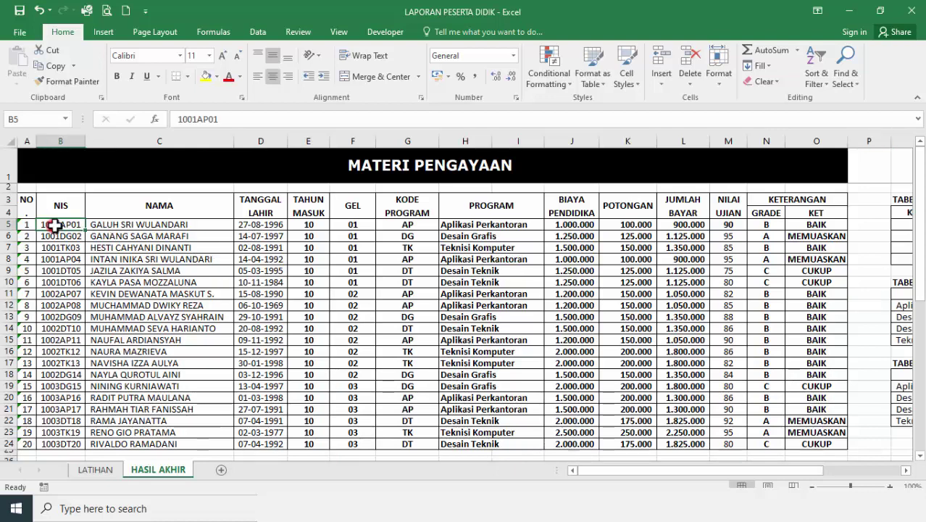
{"action": "left_click", "coordinate": [114, 226]}
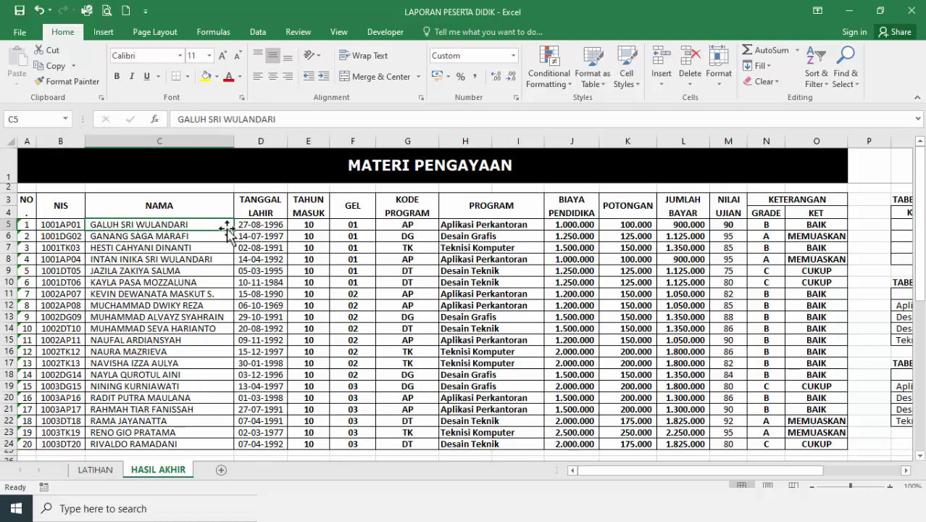
Step: Review the LATIHAN sheet's supplied student data, the jurusan, biaya and potongan reference tables, and the KETENTUAN SOAL rules
{"action": "left_click", "coordinate": [102, 469]}
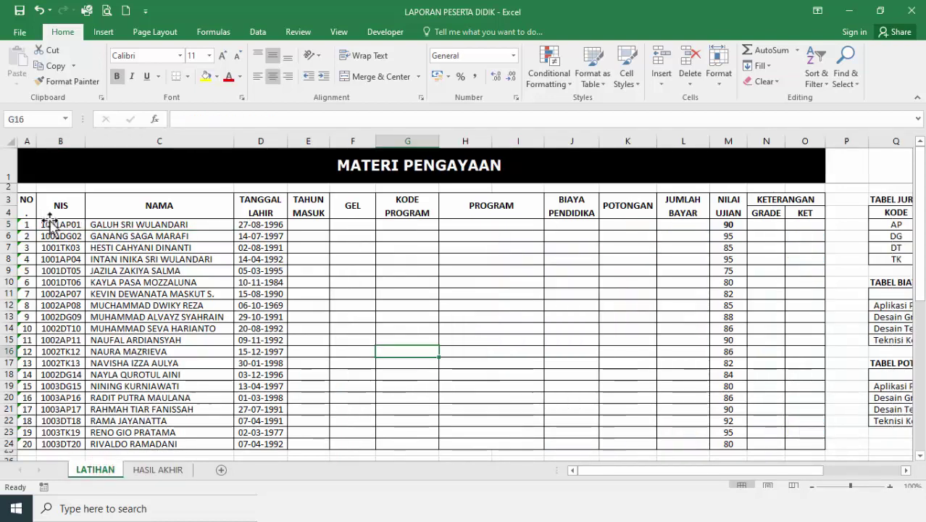
{"action": "left_click", "coordinate": [119, 236]}
{"action": "left_click", "coordinate": [255, 225]}
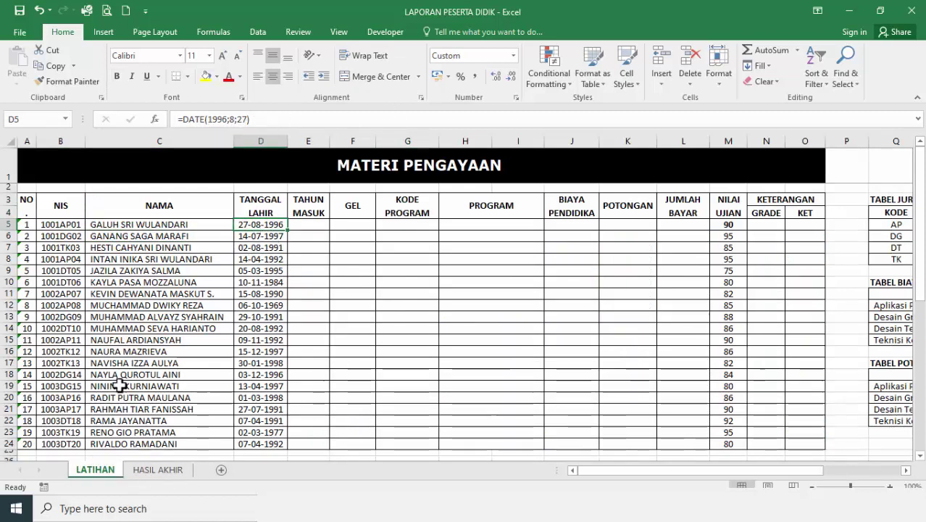
{"action": "left_click", "coordinate": [727, 227]}
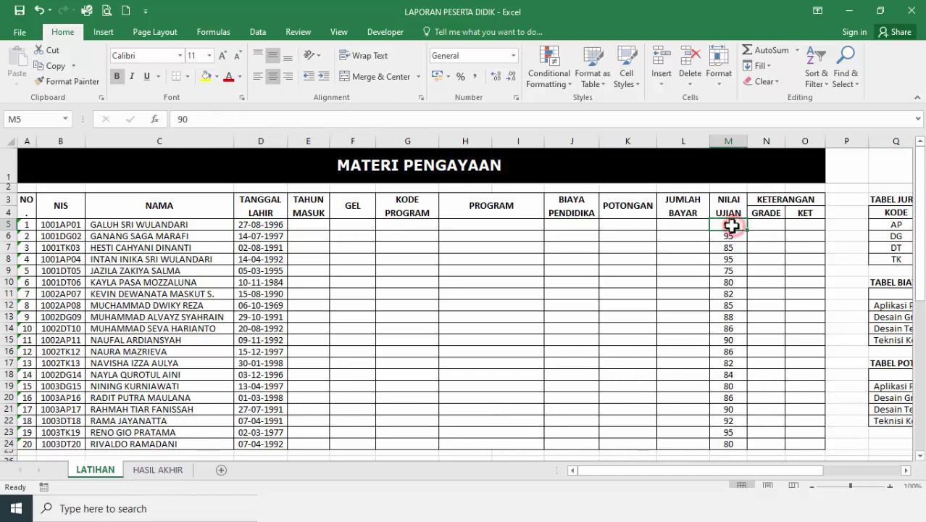
{"action": "left_click_drag", "start_coordinate": [605, 469], "coordinate": [671, 481]}
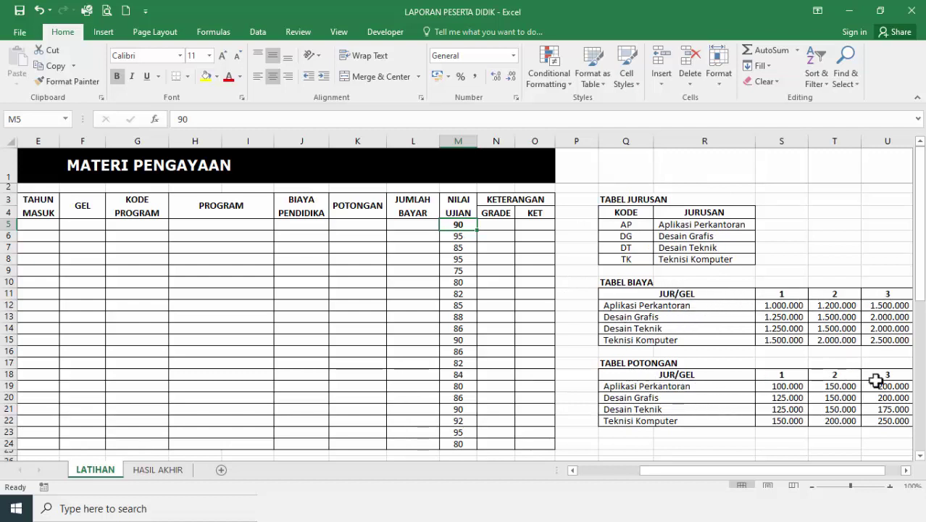
{"action": "scroll", "coordinate": [467, 333], "scroll_direction": "down", "scroll_amount": 4}
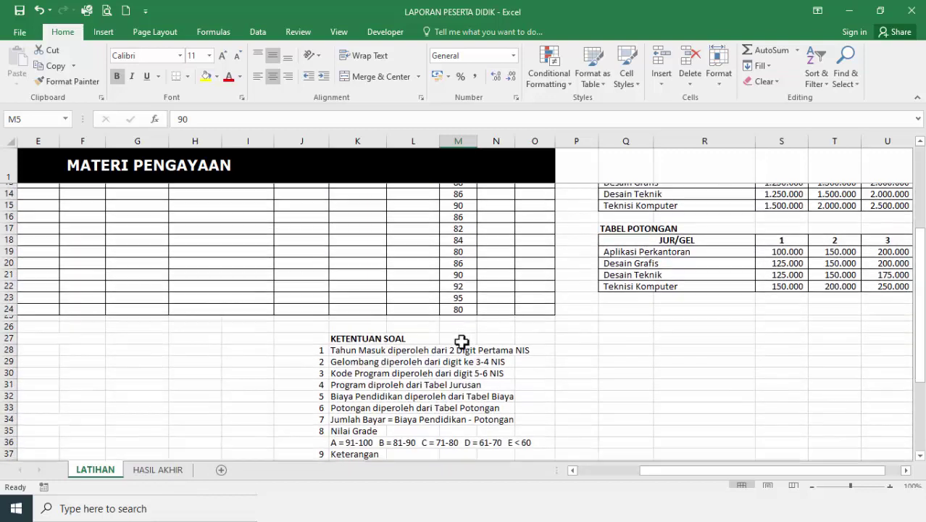
{"action": "scroll", "coordinate": [461, 341], "scroll_direction": "down", "scroll_amount": 2}
{"action": "left_click_drag", "start_coordinate": [368, 264], "coordinate": [368, 397]}
{"action": "left_click", "coordinate": [498, 304]}
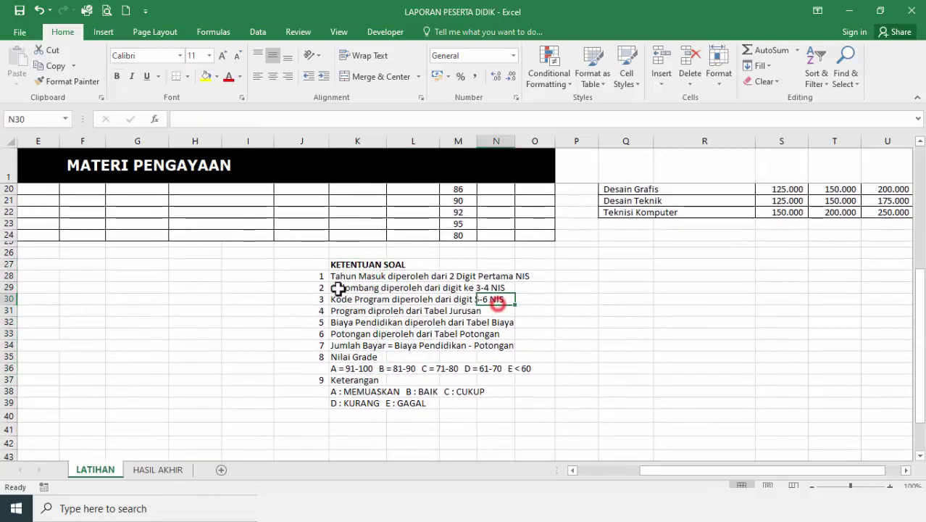
Step: Inspect the HASIL AKHIR formulas in row 5 for TANGGAL LAHIR, TAHUN MASUK, GEL, KODE PROGRAM and PROGRAM
{"action": "left_click", "coordinate": [159, 470]}
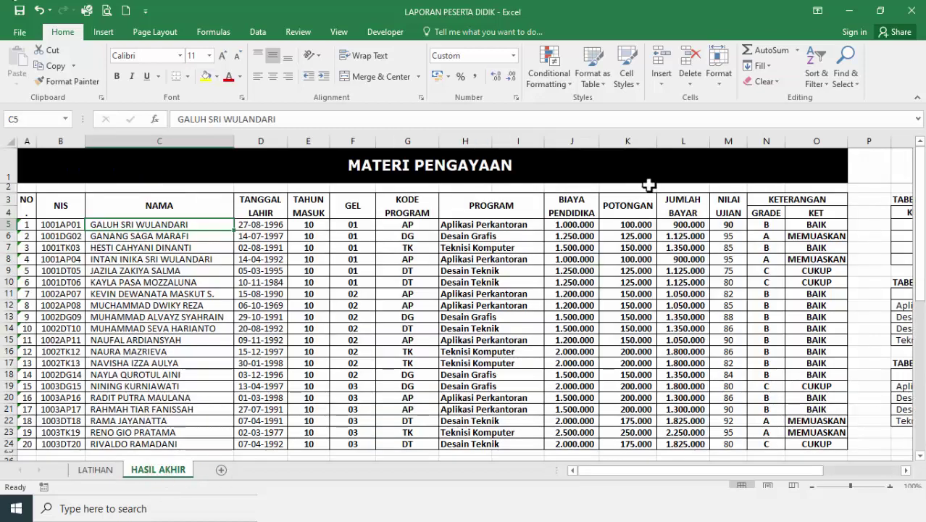
{"action": "left_click", "coordinate": [254, 224]}
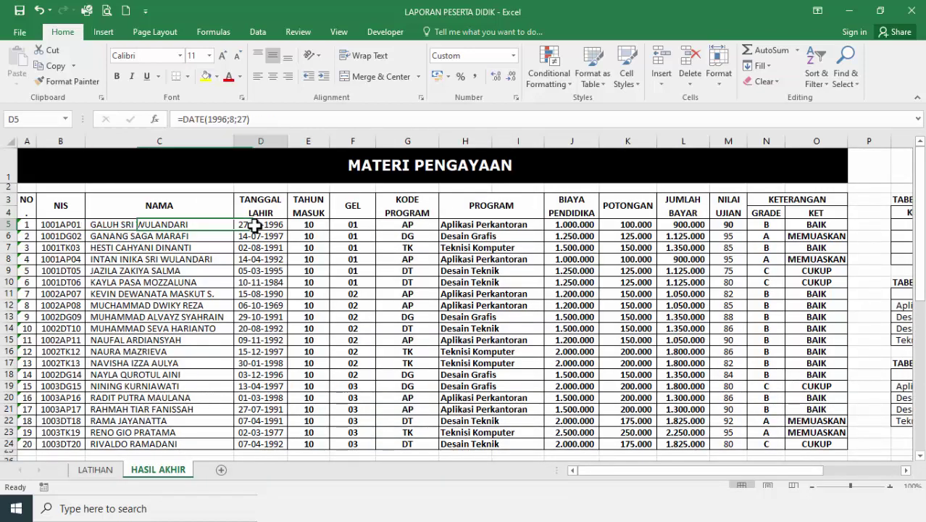
{"action": "left_click", "coordinate": [312, 229]}
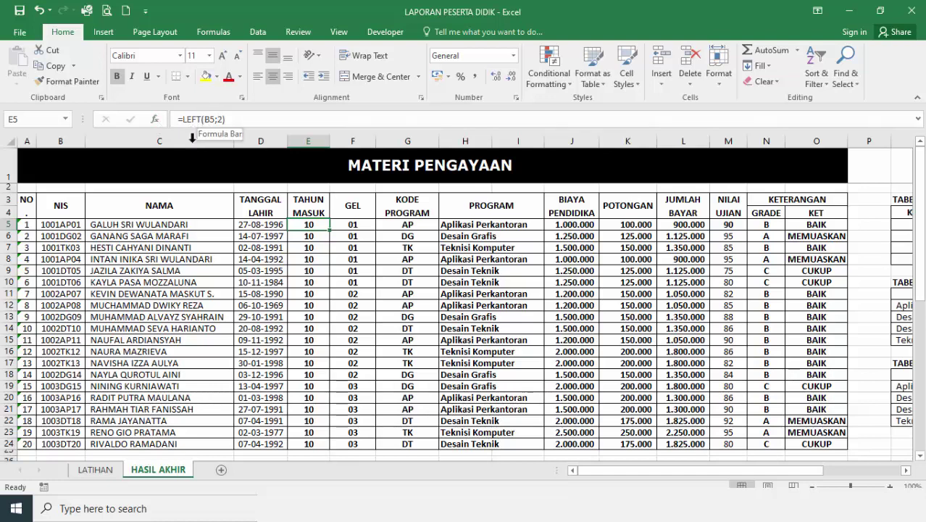
{"action": "left_click", "coordinate": [355, 226]}
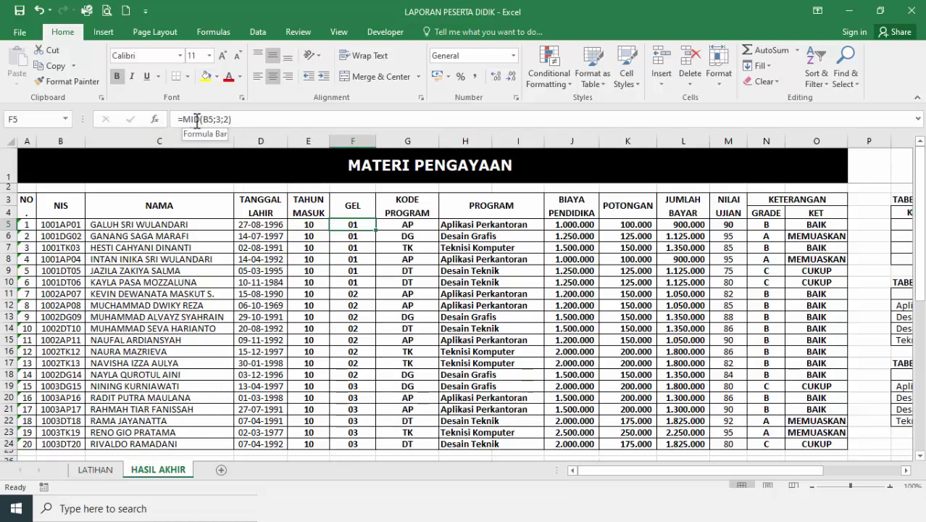
{"action": "left_click", "coordinate": [424, 226]}
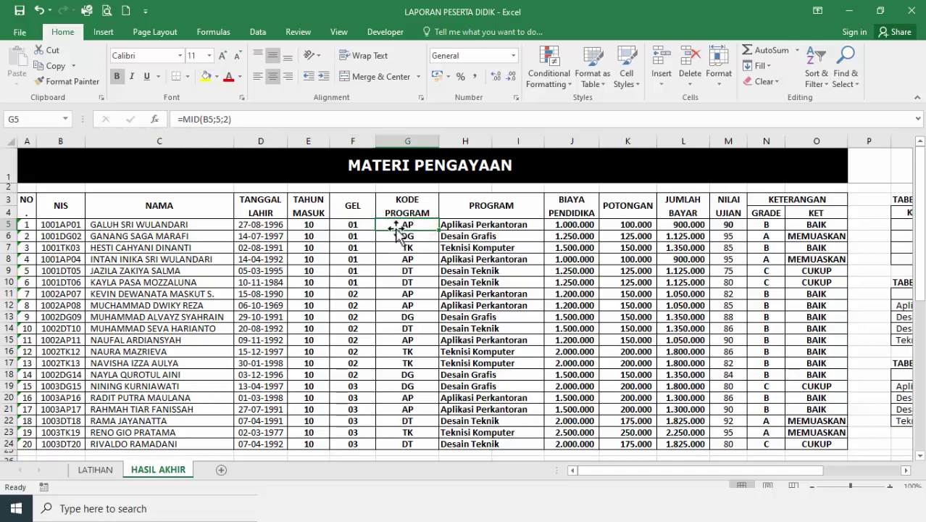
{"action": "left_click", "coordinate": [476, 226]}
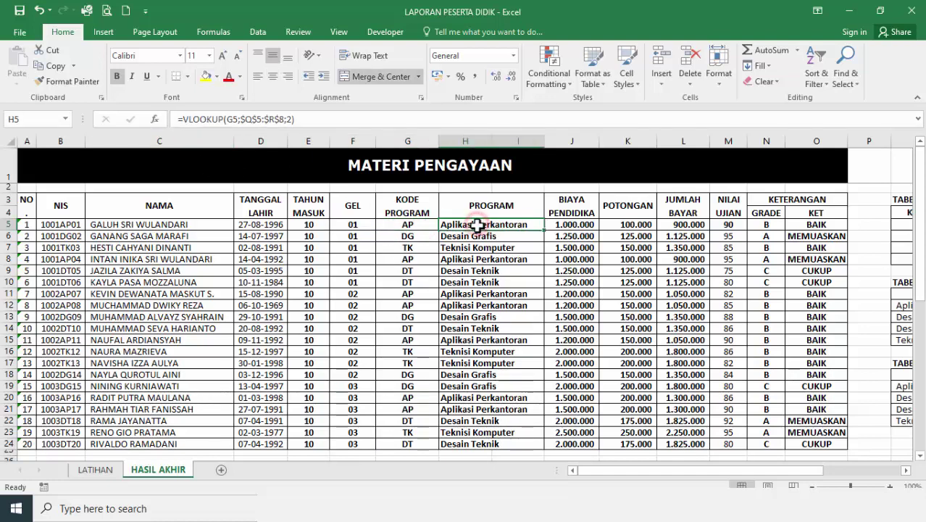
Step: Inspect the row 5 entries for BIAYA PENDIDIKAN, POTONGAN, JUMLAH BAYAR, NILAI UJIAN, GRADE and KET
{"action": "left_click", "coordinate": [573, 226]}
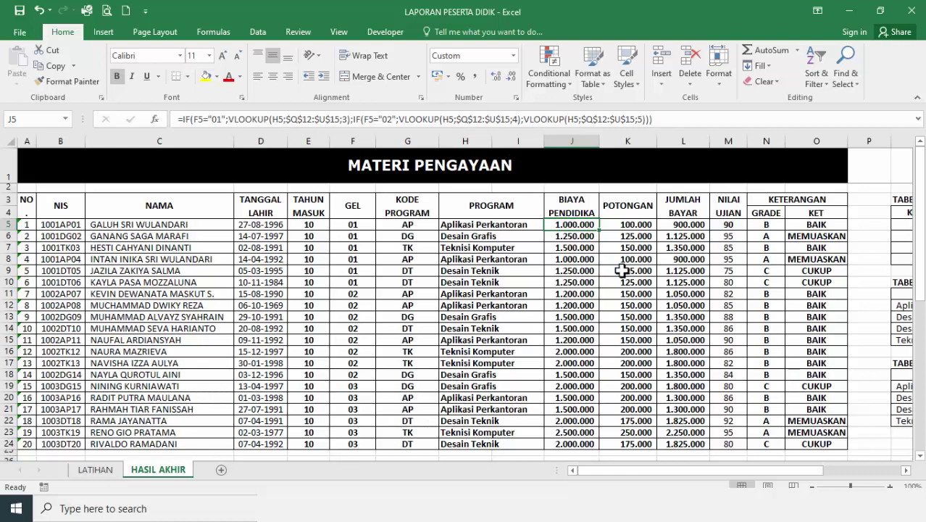
{"action": "left_click", "coordinate": [638, 226]}
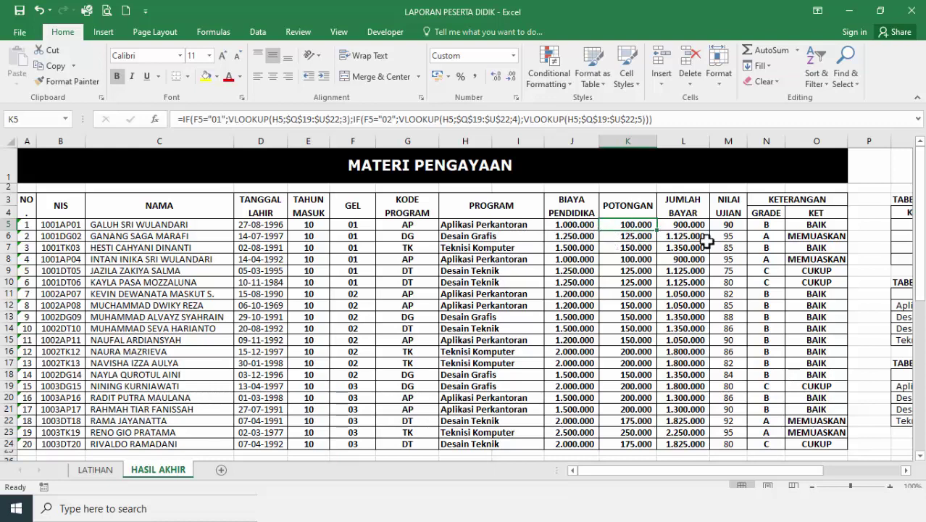
{"action": "left_click", "coordinate": [681, 225]}
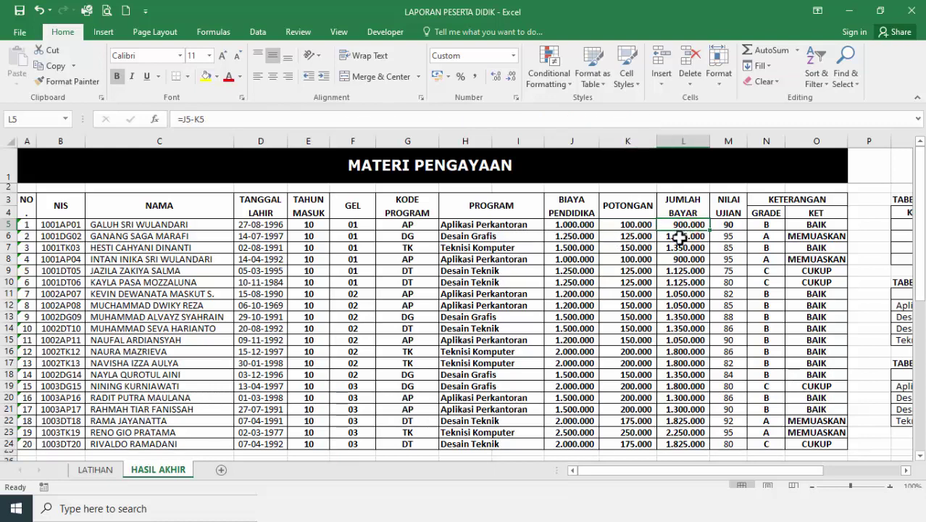
{"action": "left_click", "coordinate": [731, 226]}
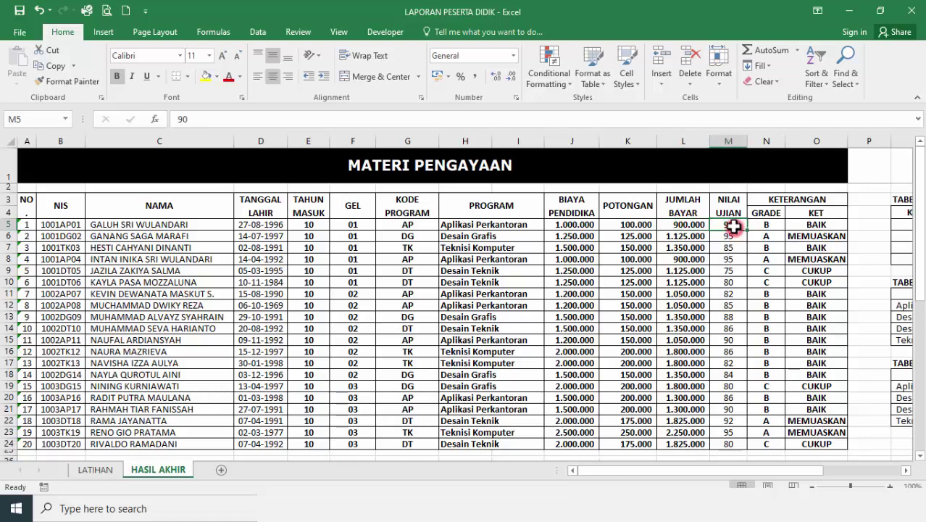
{"action": "left_click", "coordinate": [770, 227]}
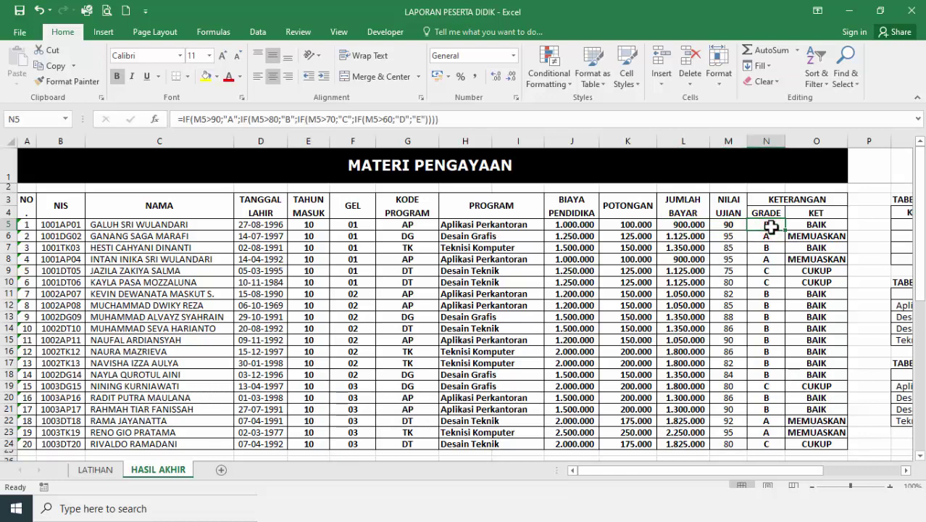
{"action": "left_click", "coordinate": [819, 225]}
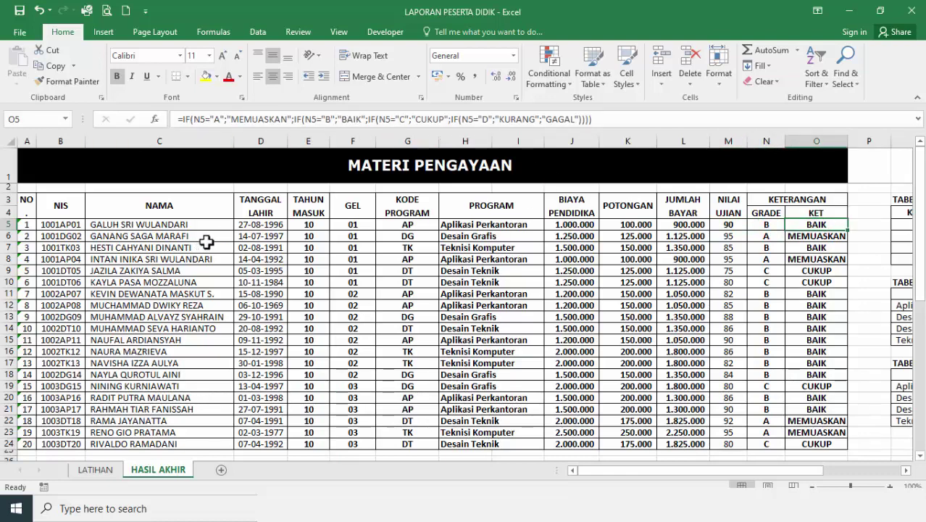
Step: Return to the LATIHAN sheet and compare the KETENTUAN SOAL rules with the blank columns of the student table
{"action": "key", "text": "ctrl+Page_Up"}
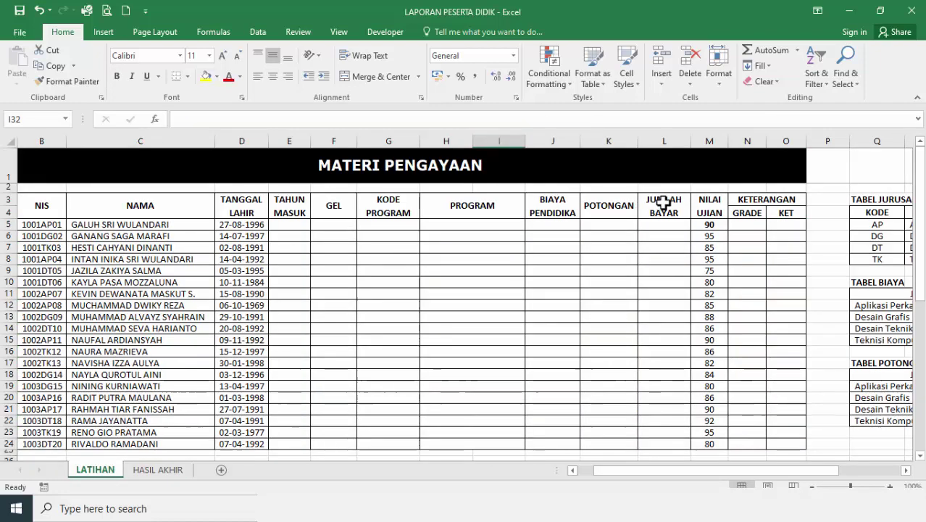
{"action": "left_click_drag", "start_coordinate": [919, 181], "coordinate": [911, 287]}
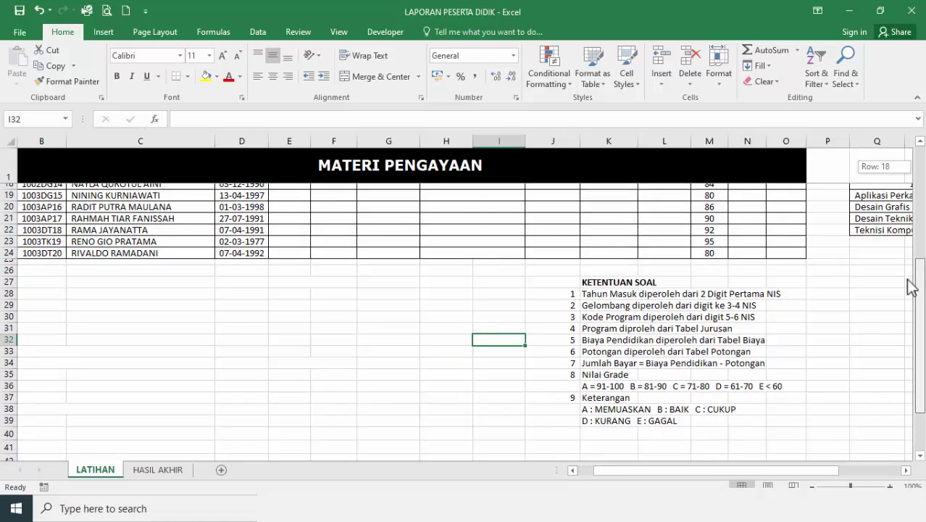
{"action": "left_click_drag", "start_coordinate": [911, 286], "coordinate": [911, 150]}
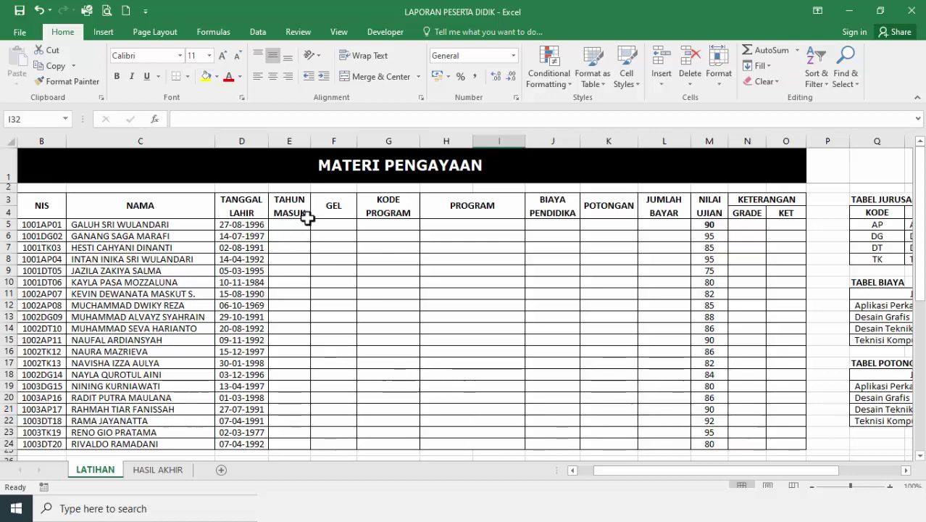
{"action": "left_click_drag", "start_coordinate": [920, 173], "coordinate": [919, 172]}
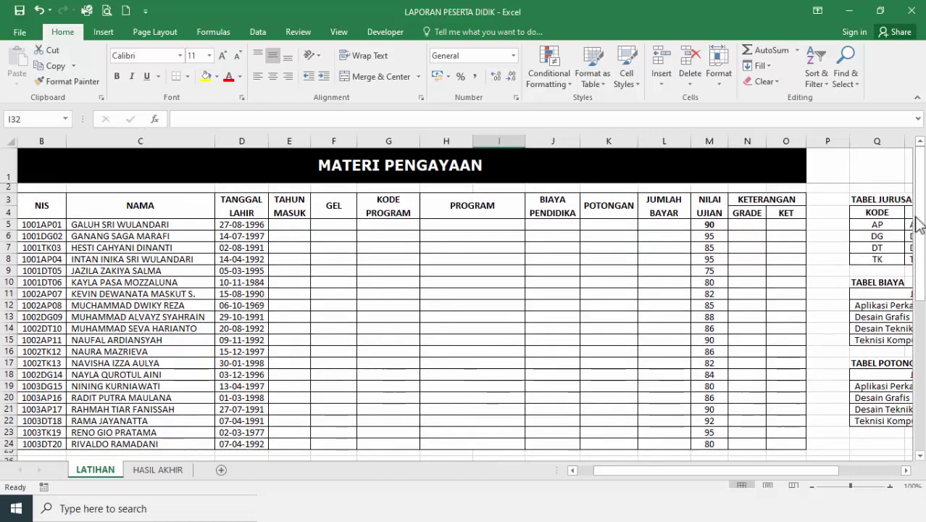
{"action": "left_click_drag", "start_coordinate": [919, 181], "coordinate": [916, 232]}
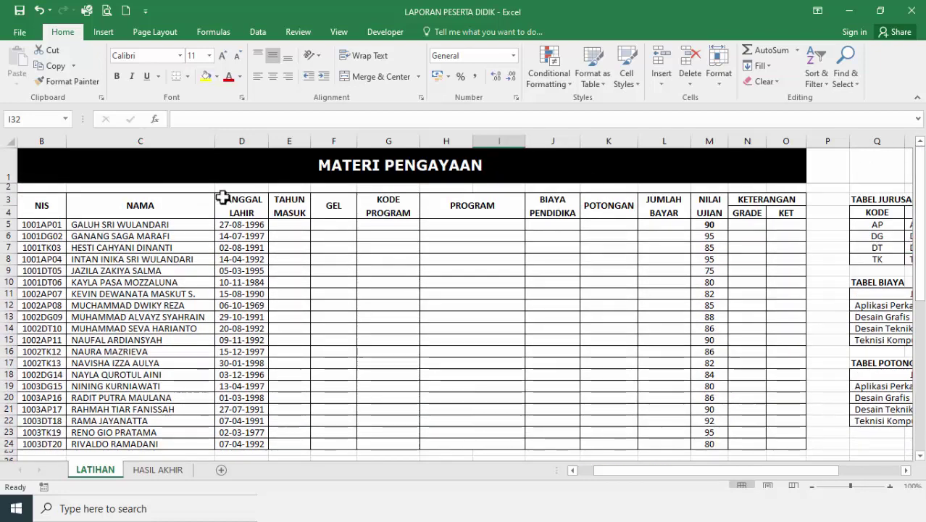
Step: Enter the sample formula =DATE(1980;10;20) in empty cell T4, following the year; month; day pattern used in the TANGGAL LAHIR column
{"action": "left_click", "coordinate": [238, 224]}
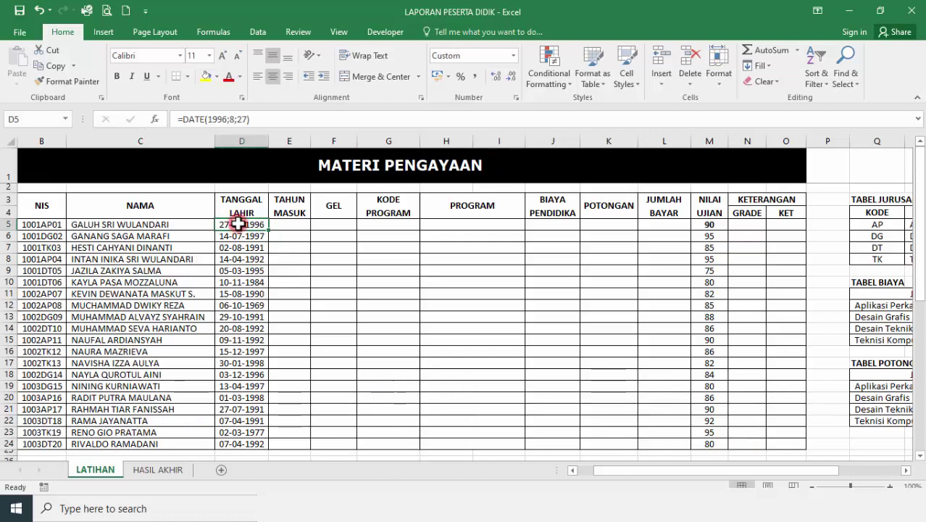
{"action": "scroll", "coordinate": [293, 326], "scroll_direction": "down", "scroll_amount": 1}
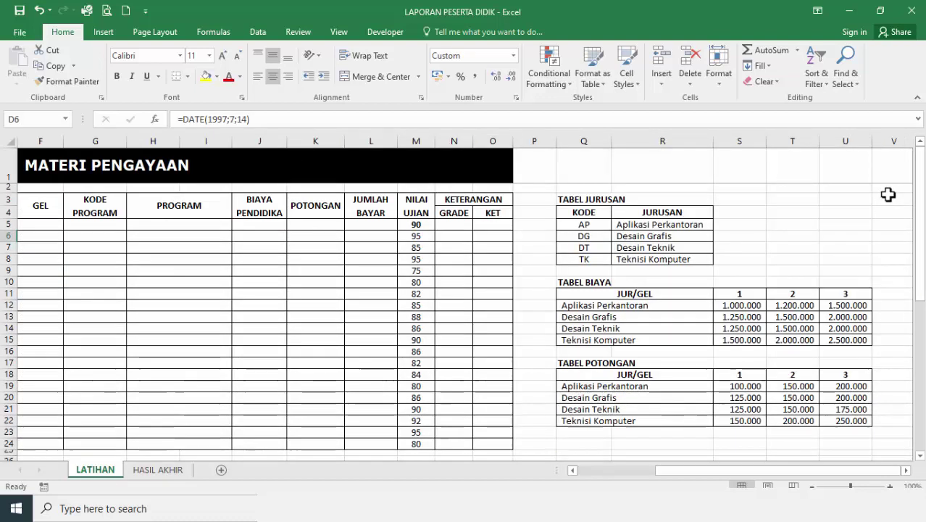
{"action": "left_click", "coordinate": [741, 210]}
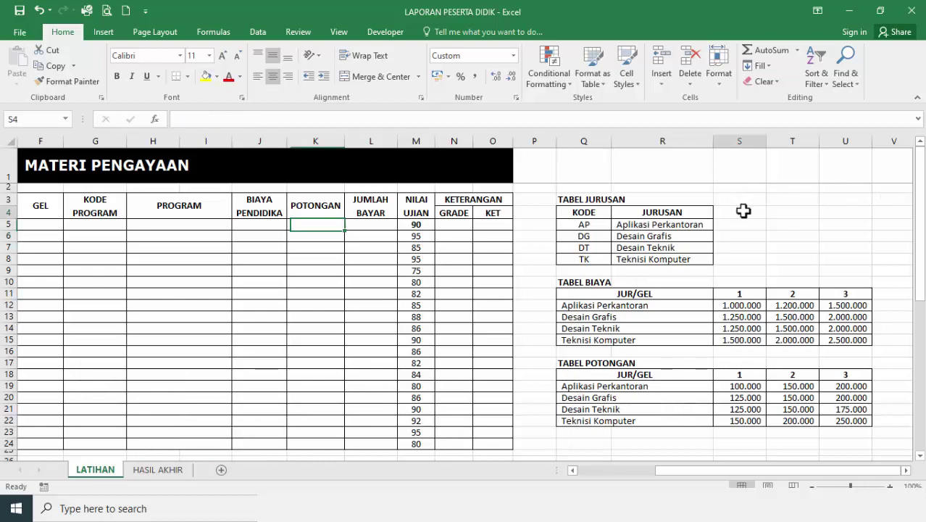
{"action": "left_click", "coordinate": [784, 213]}
{"action": "type", "text": "="}
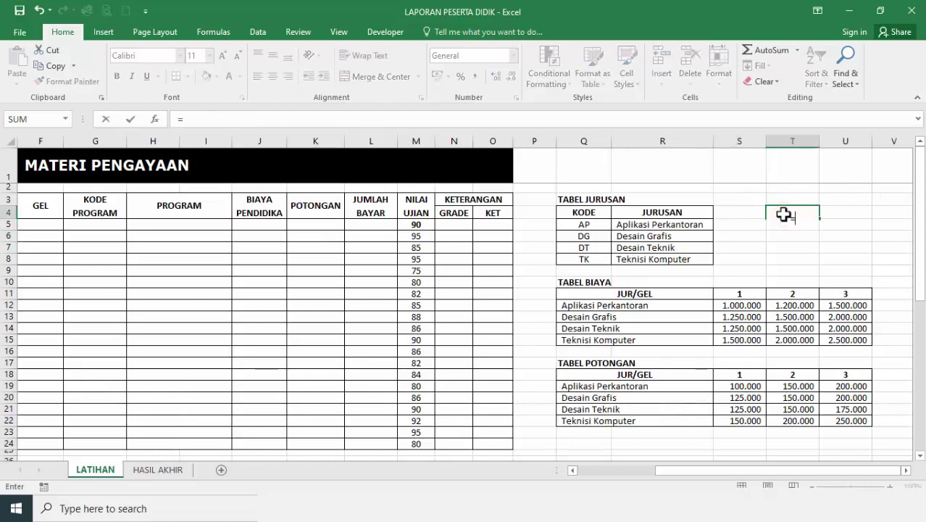
{"action": "type", "text": "DATE("}
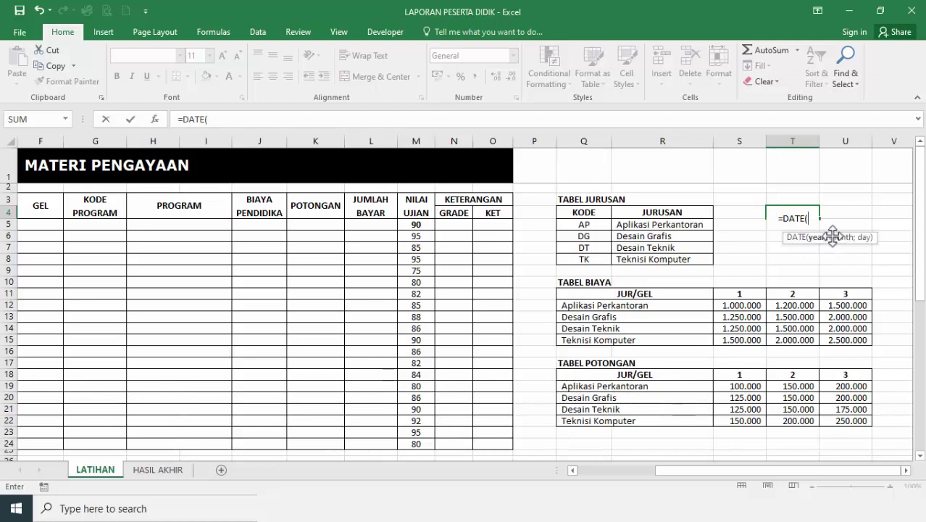
{"action": "type", "text": "19"}
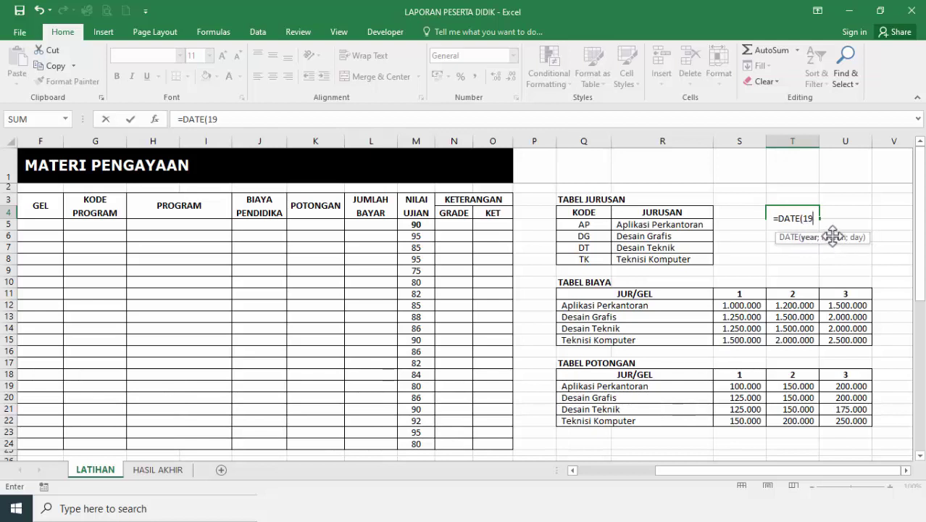
{"action": "type", "text": "80;"}
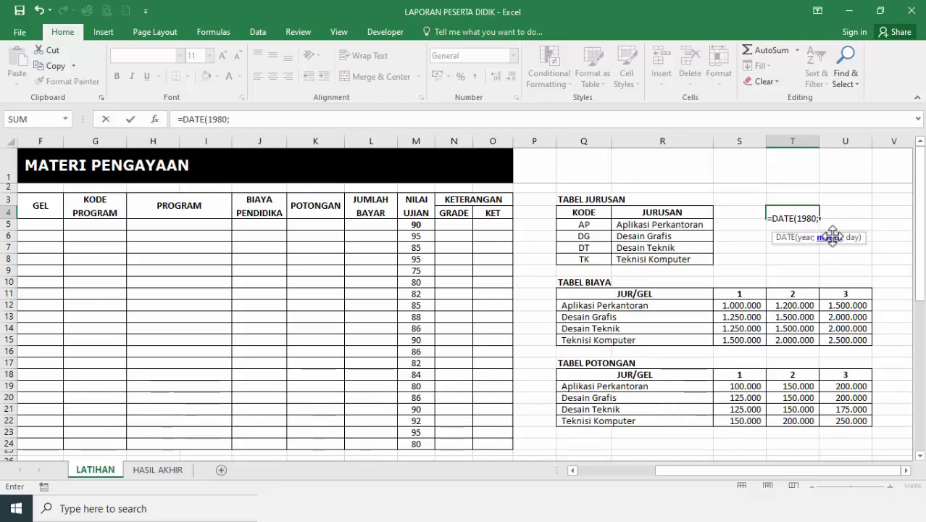
{"action": "type", "text": "10"}
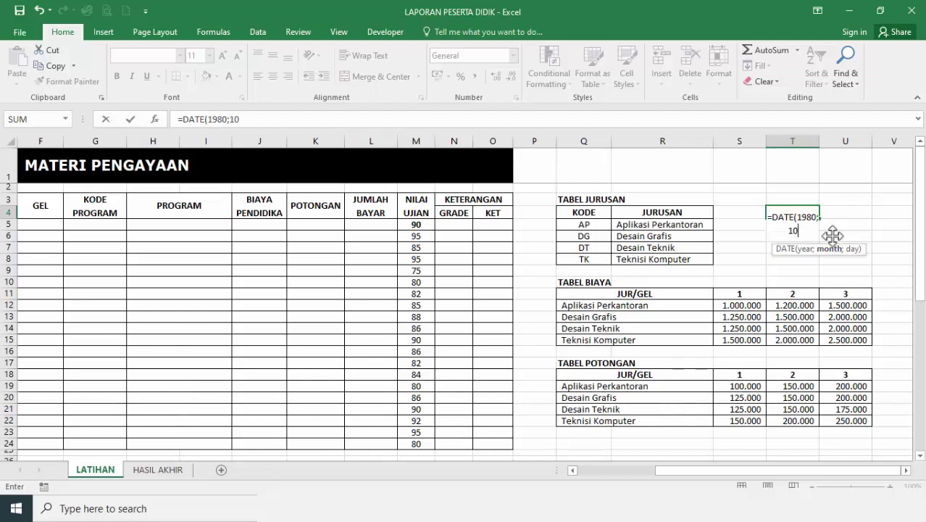
{"action": "type", "text": ";2"}
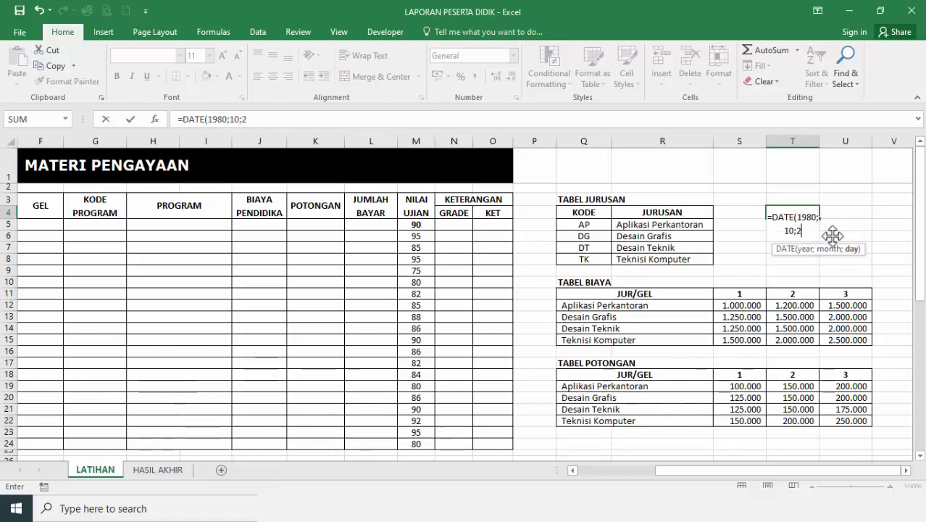
{"action": "type", "text": "0"}
{"action": "key", "text": "Return"}
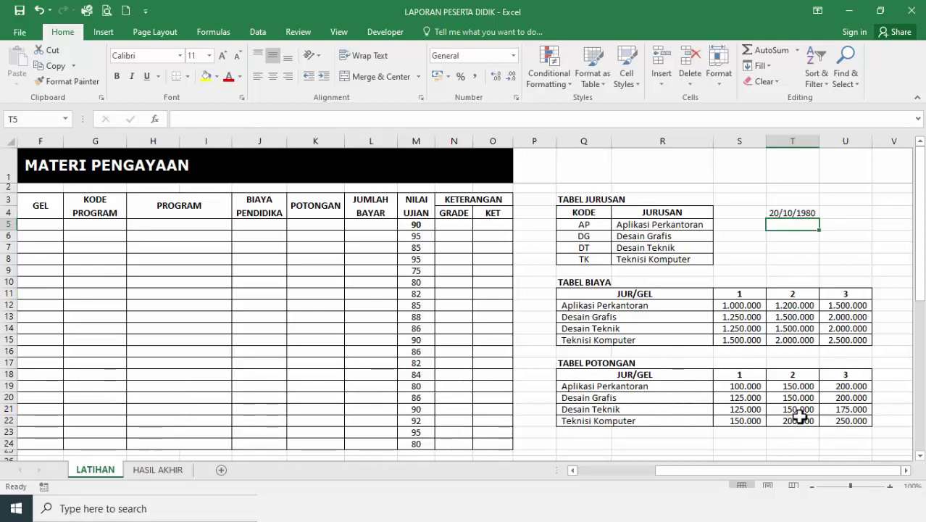
Step: Compare the TANGGAL LAHIR date in D5 with the sample date in T4, and format T4 with the custom dd-mmm-yy code
{"action": "left_click_drag", "start_coordinate": [813, 473], "coordinate": [751, 479]}
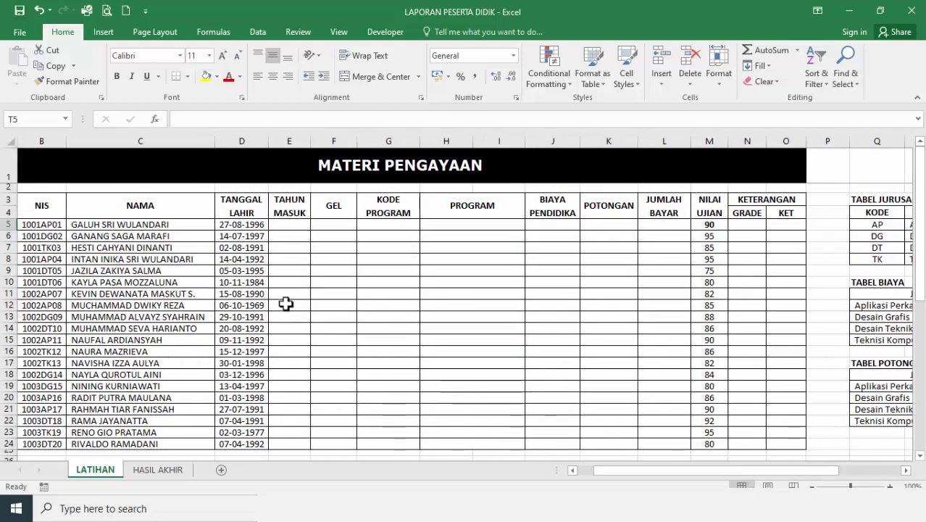
{"action": "left_click", "coordinate": [227, 224]}
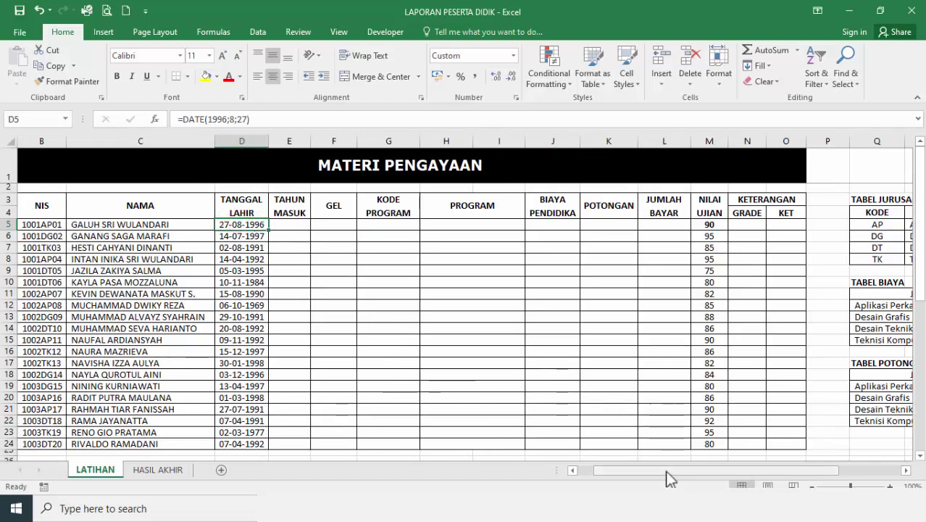
{"action": "left_click_drag", "start_coordinate": [665, 478], "coordinate": [728, 479]}
{"action": "left_click", "coordinate": [770, 211]}
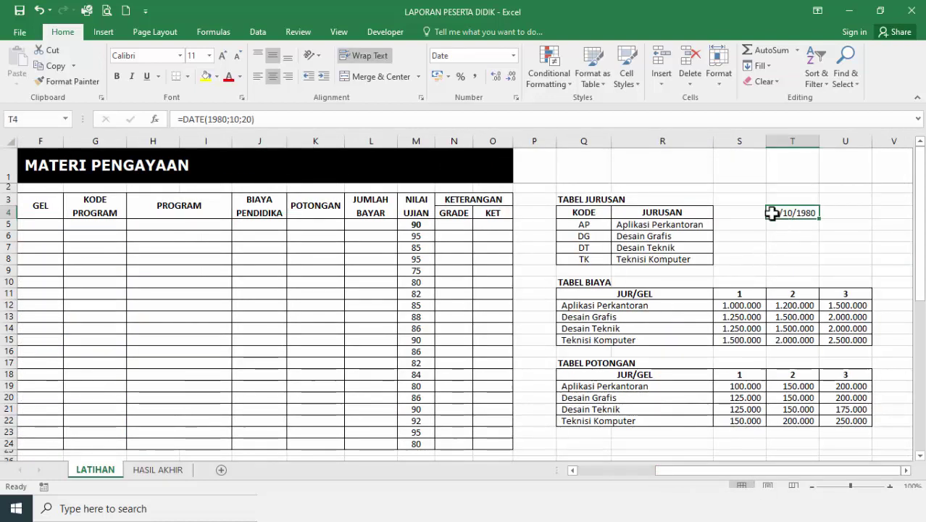
{"action": "left_click", "coordinate": [516, 98]}
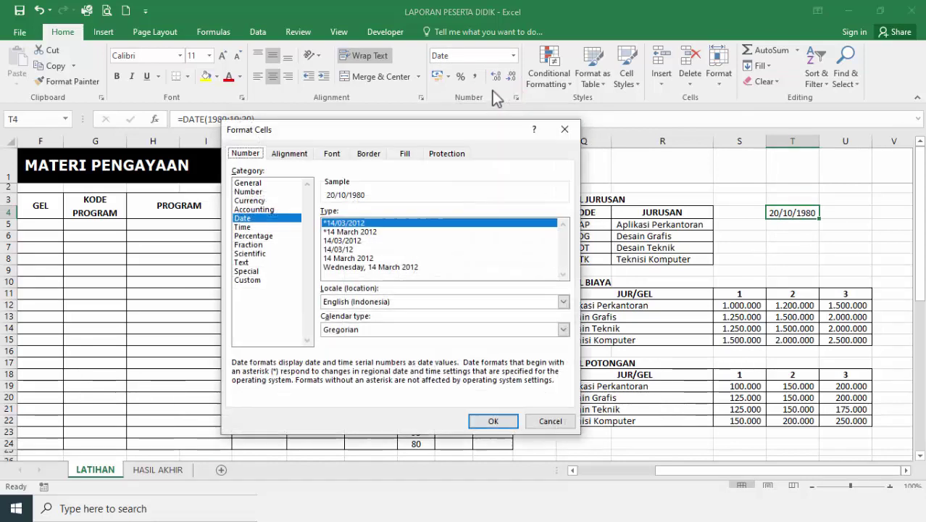
{"action": "left_click", "coordinate": [248, 280]}
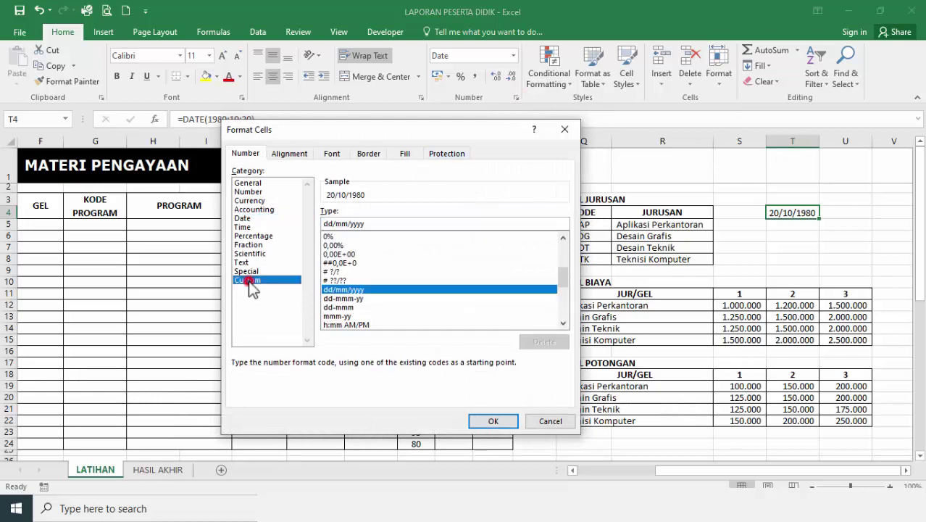
{"action": "left_click", "coordinate": [346, 298]}
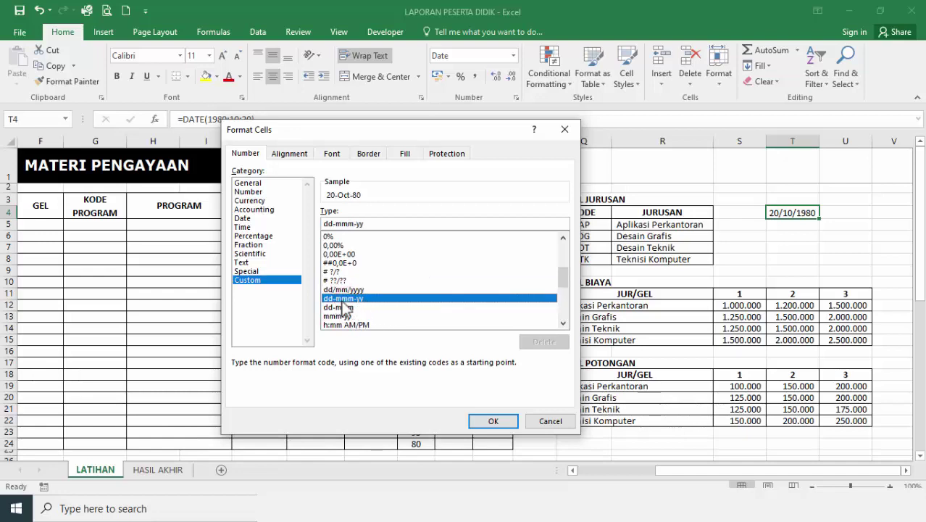
{"action": "left_click", "coordinate": [493, 421]}
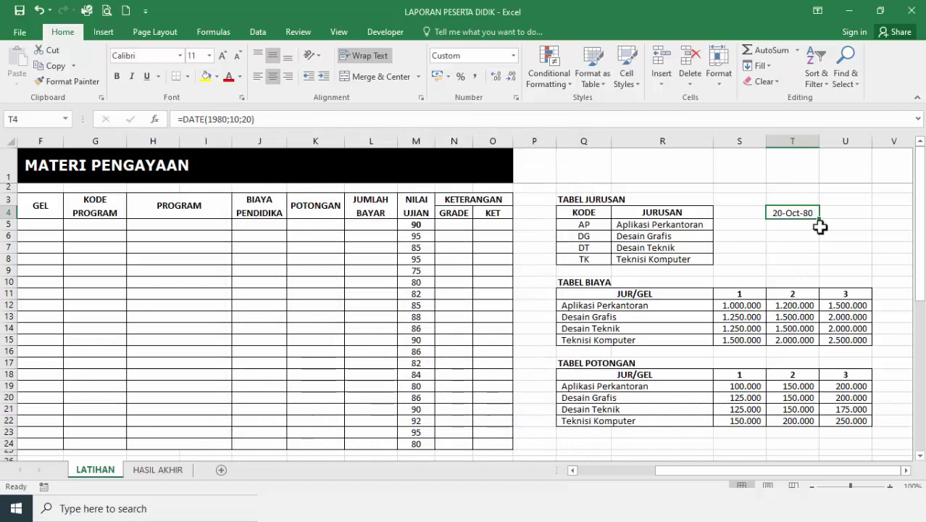
Step: Change the number format of the sample date in T4 to the custom code dd-mm-yyyy
{"action": "left_click", "coordinate": [515, 98]}
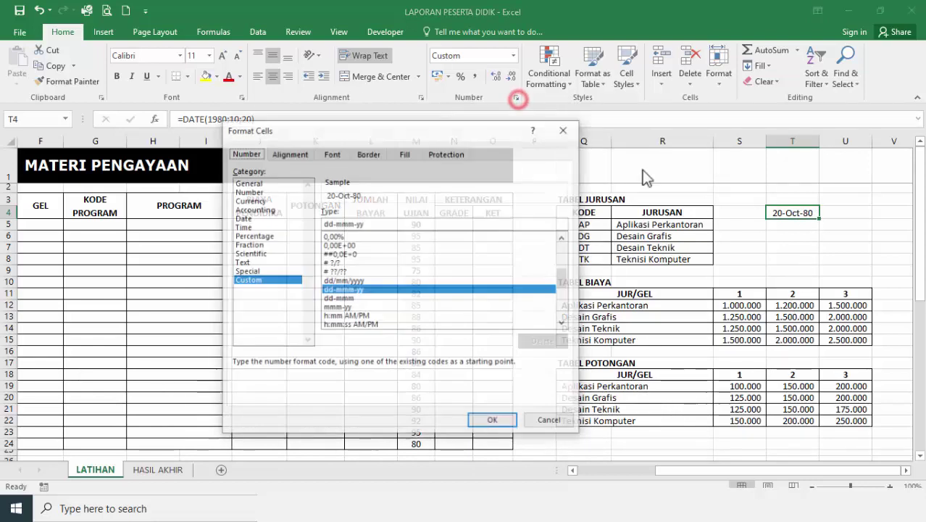
{"action": "left_click_drag", "start_coordinate": [565, 281], "coordinate": [564, 310]}
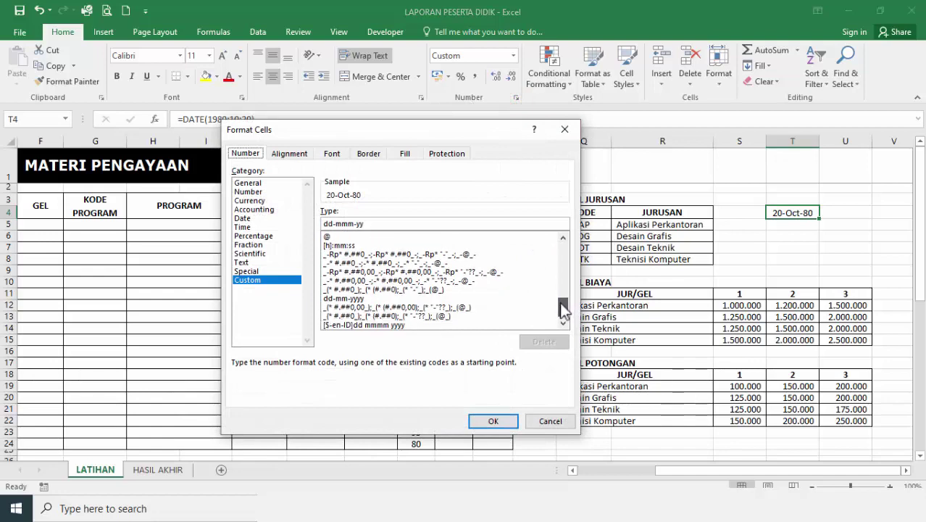
{"action": "left_click", "coordinate": [342, 299]}
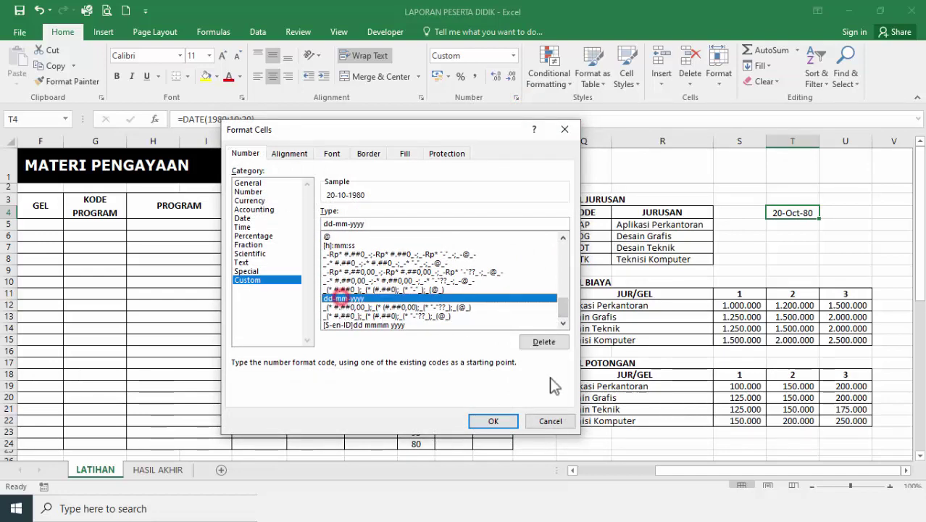
{"action": "left_click", "coordinate": [493, 421]}
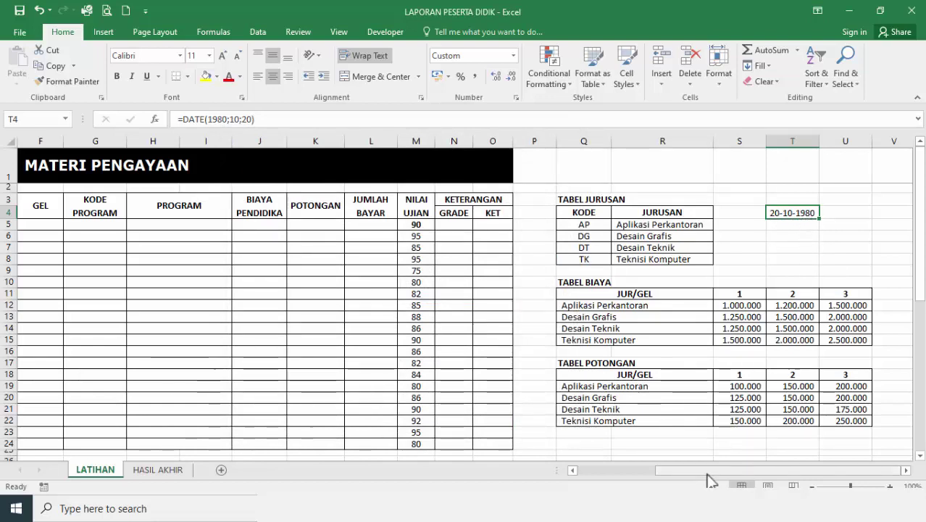
Step: Delete the sample DATE formula from cell T4
{"action": "left_click_drag", "start_coordinate": [709, 470], "coordinate": [620, 469]}
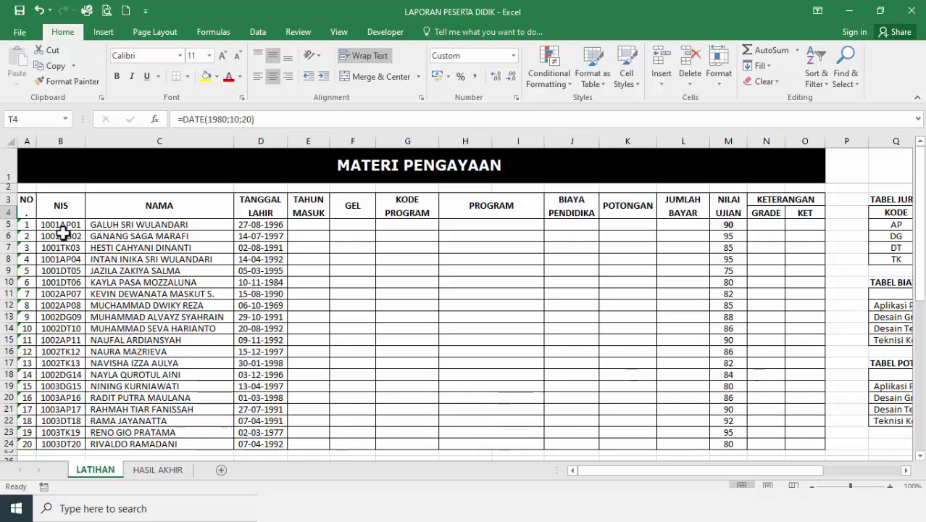
{"action": "left_click_drag", "start_coordinate": [652, 472], "coordinate": [729, 471]}
{"action": "key", "text": "Delete"}
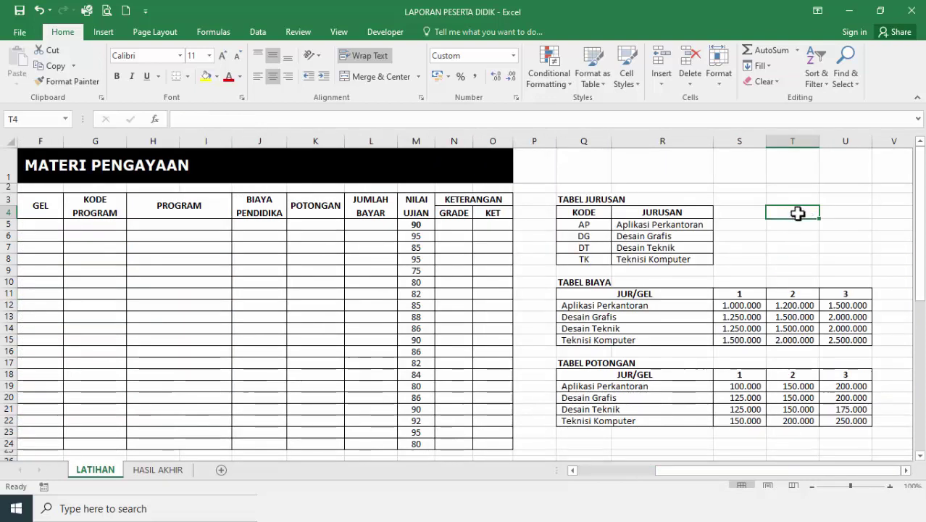
Step: Review the KETENTUAN SOAL rule for TAHUN MASUK and compare it with the NIS in B5
{"action": "left_click_drag", "start_coordinate": [712, 470], "coordinate": [634, 476]}
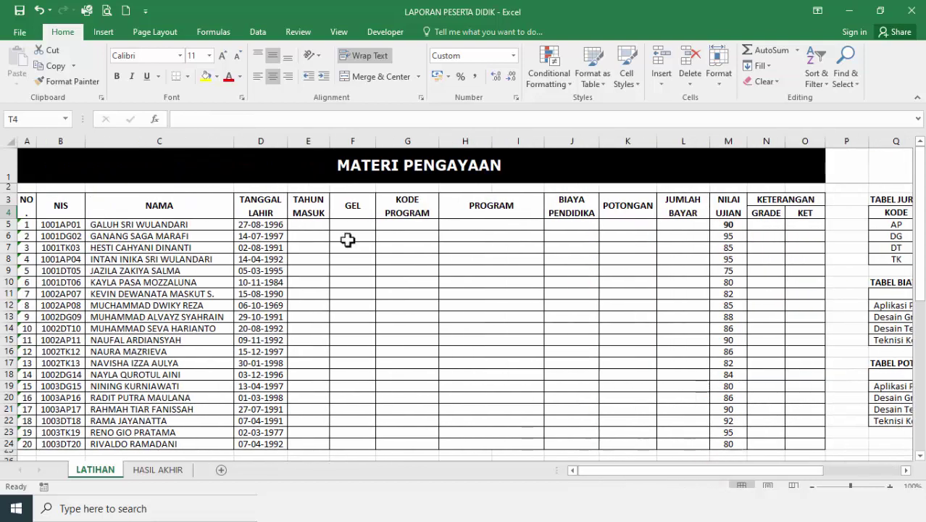
{"action": "left_click", "coordinate": [317, 225]}
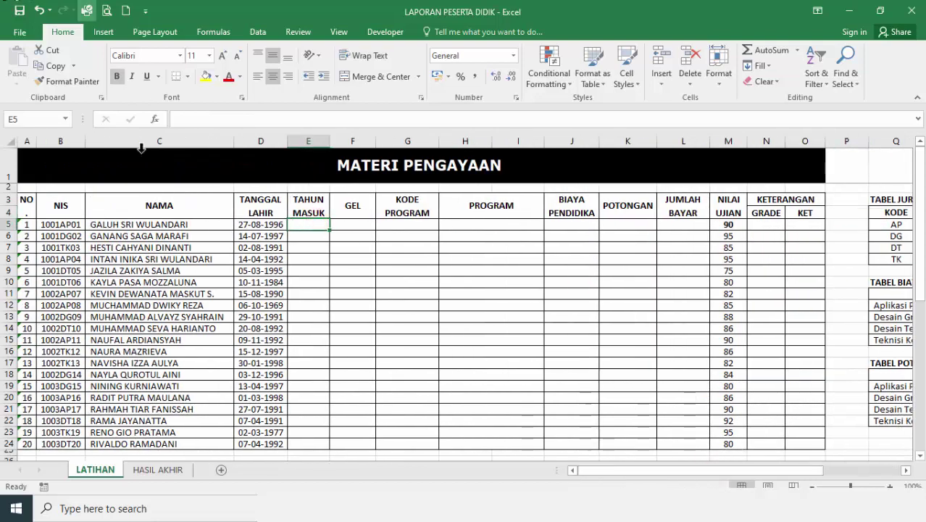
{"action": "scroll", "coordinate": [592, 357], "scroll_direction": "down", "scroll_amount": 3}
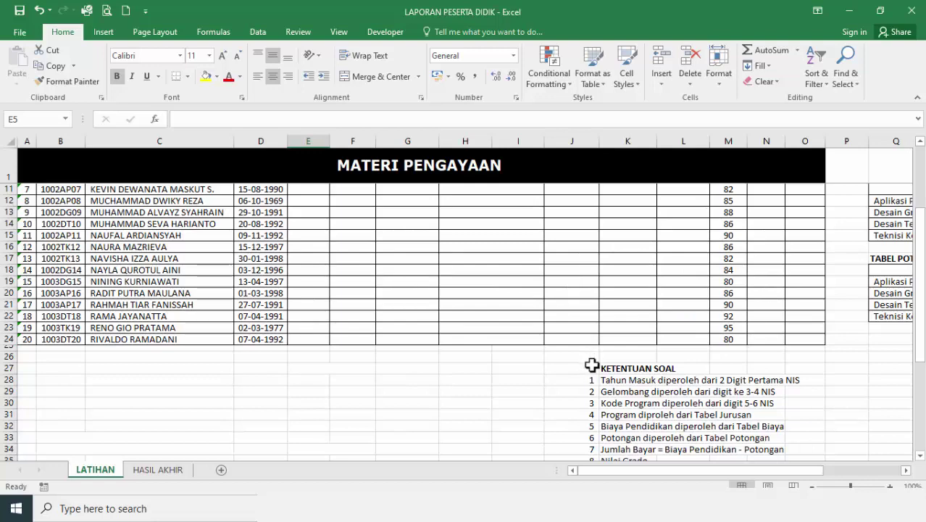
{"action": "scroll", "coordinate": [592, 357], "scroll_direction": "down", "scroll_amount": 1}
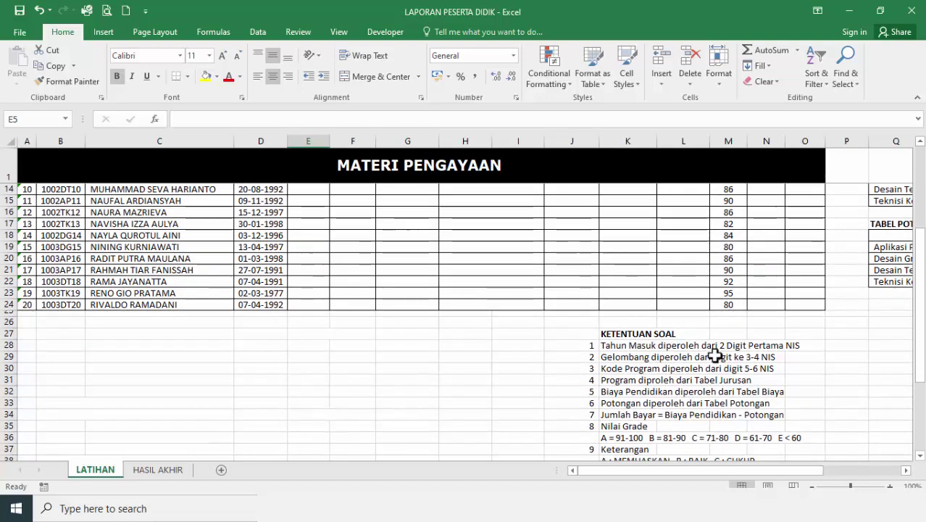
{"action": "scroll", "coordinate": [765, 358], "scroll_direction": "up", "scroll_amount": 4}
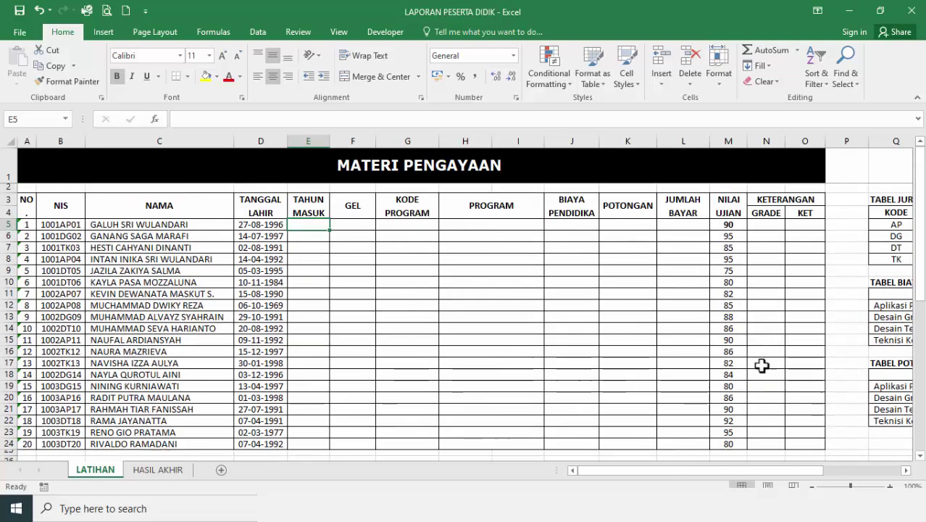
{"action": "left_click", "coordinate": [711, 469]}
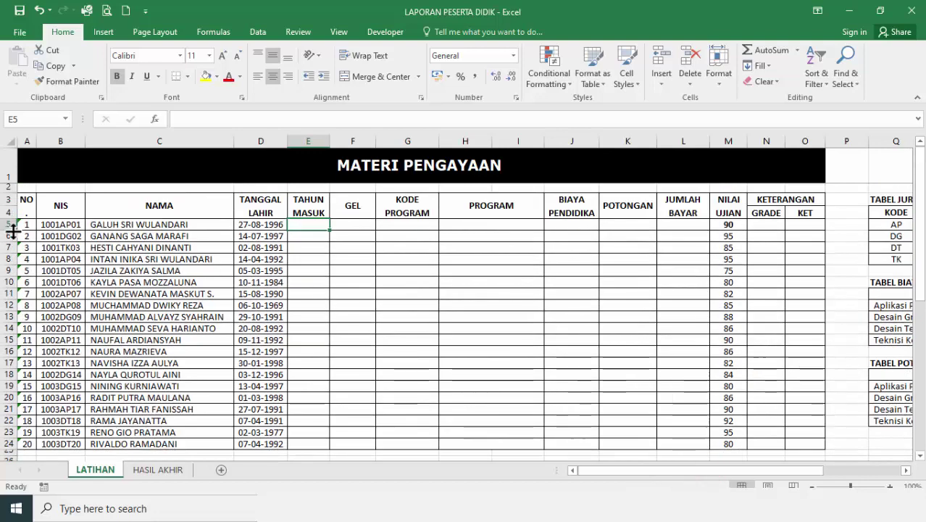
{"action": "left_click", "coordinate": [61, 225]}
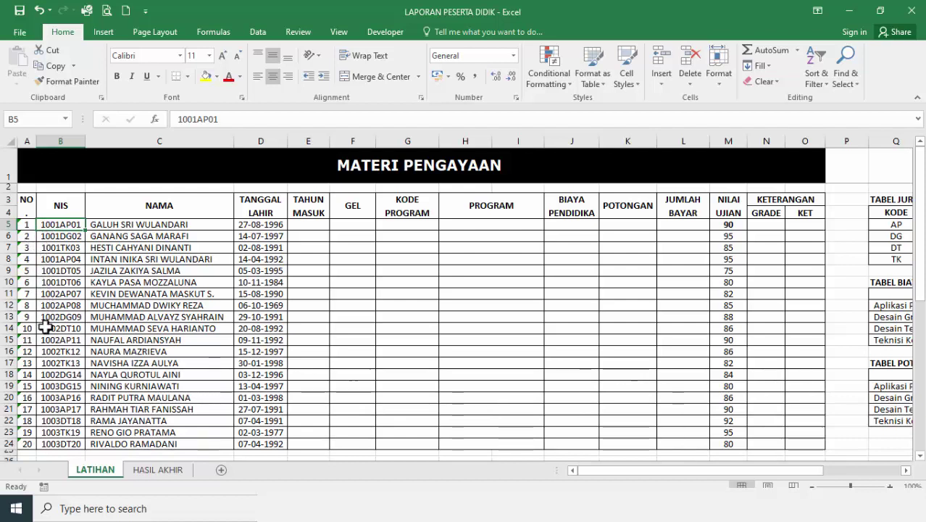
Step: Enter =LEFT(B5;2) in E5 to extract the TAHUN MASUK from the first two NIS digits
{"action": "left_click", "coordinate": [307, 228]}
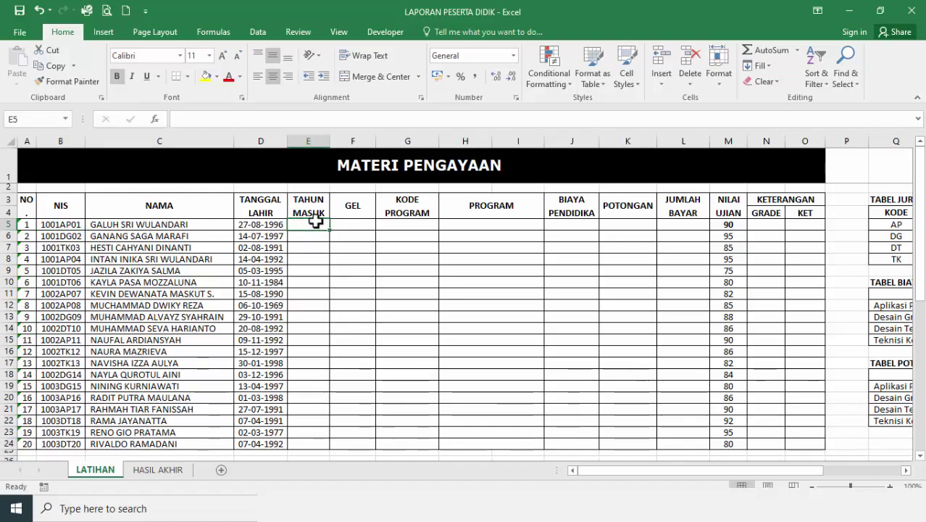
{"action": "type", "text": "=LEFT("}
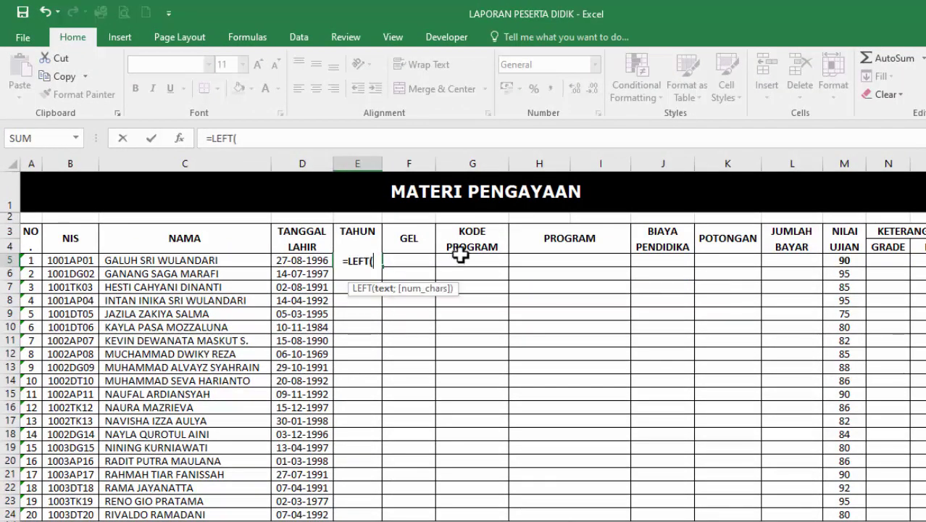
{"action": "key", "text": "Tab"}
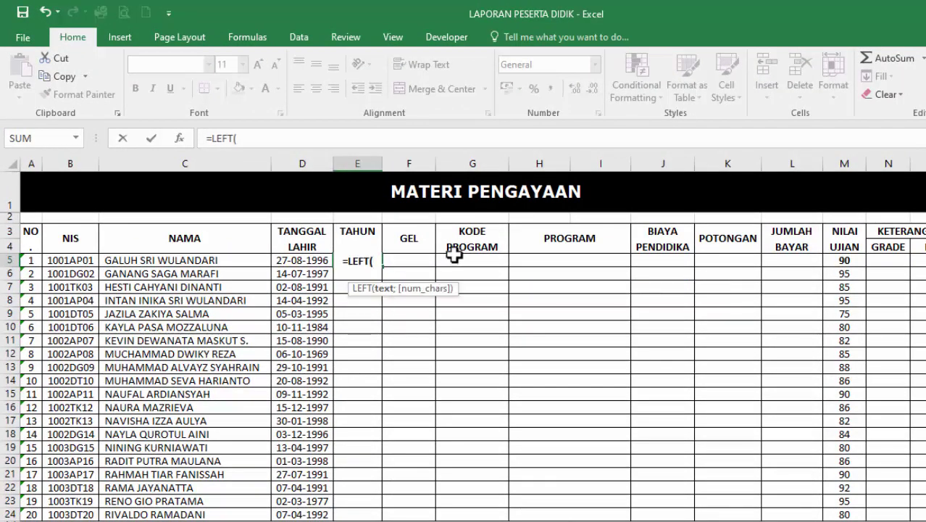
{"action": "left_click", "coordinate": [68, 261]}
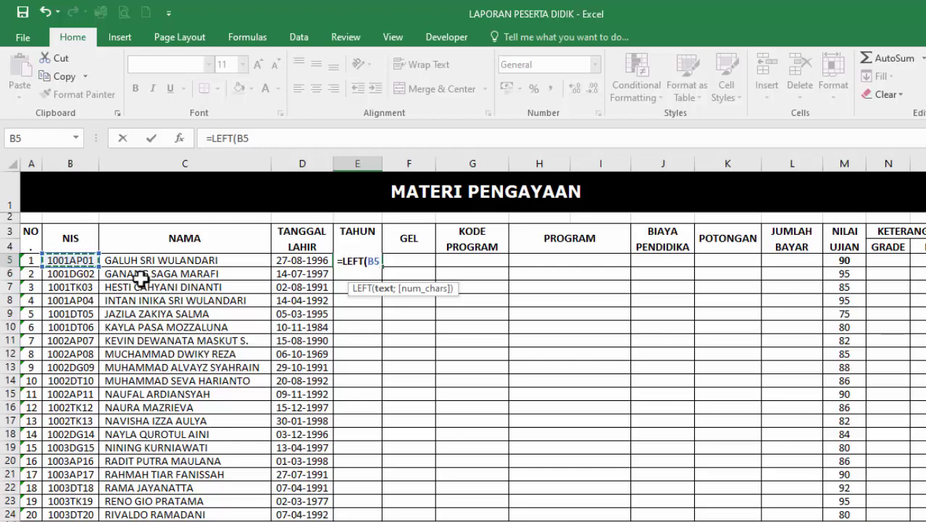
{"action": "type", "text": ";2"}
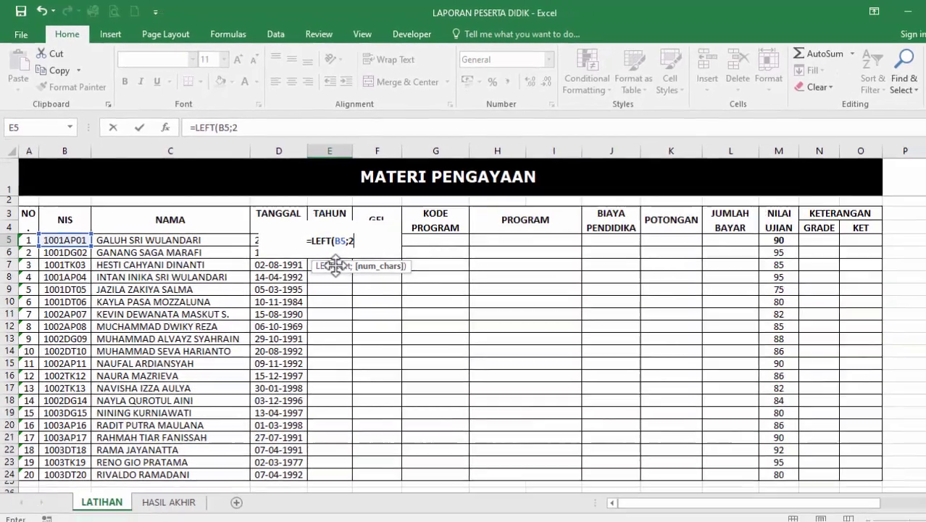
{"action": "key", "text": "Return"}
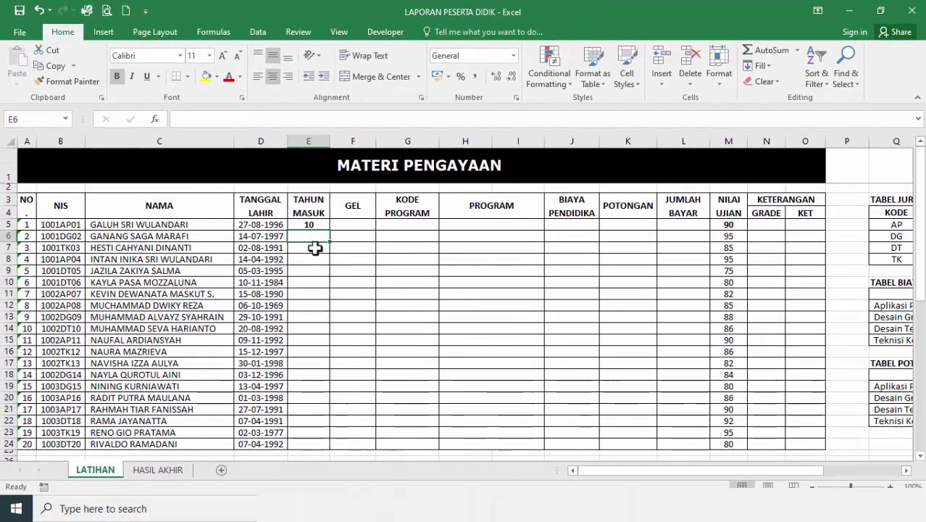
Step: Try 4 as the number of characters in the LEFT formula in E5
{"action": "left_click", "coordinate": [323, 225]}
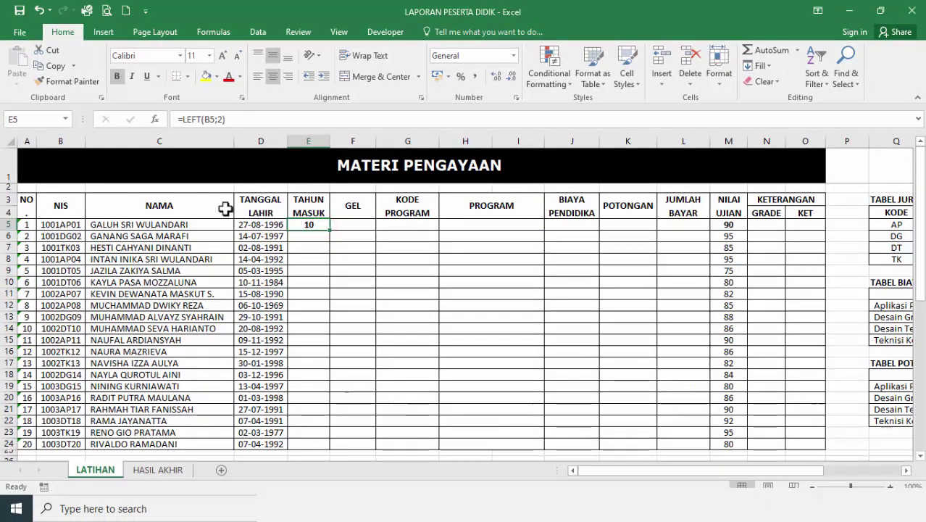
{"action": "left_click", "coordinate": [221, 119]}
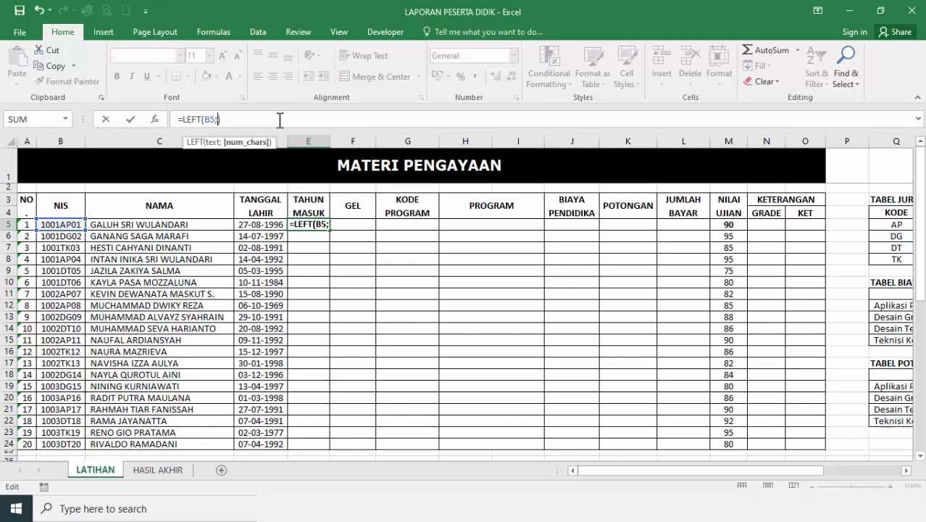
{"action": "type", "text": "4"}
{"action": "key", "text": "Return"}
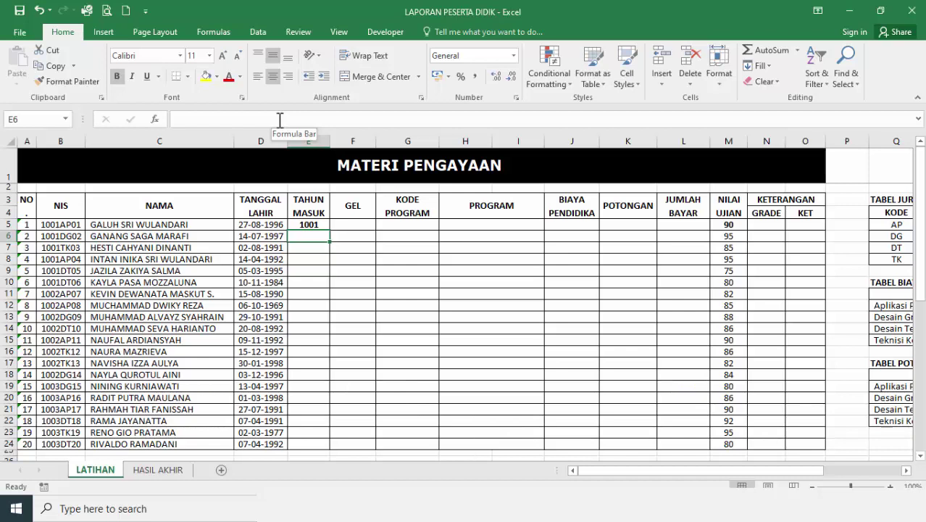
Step: Set the number of characters in E5's LEFT formula back to 2
{"action": "left_click", "coordinate": [299, 225]}
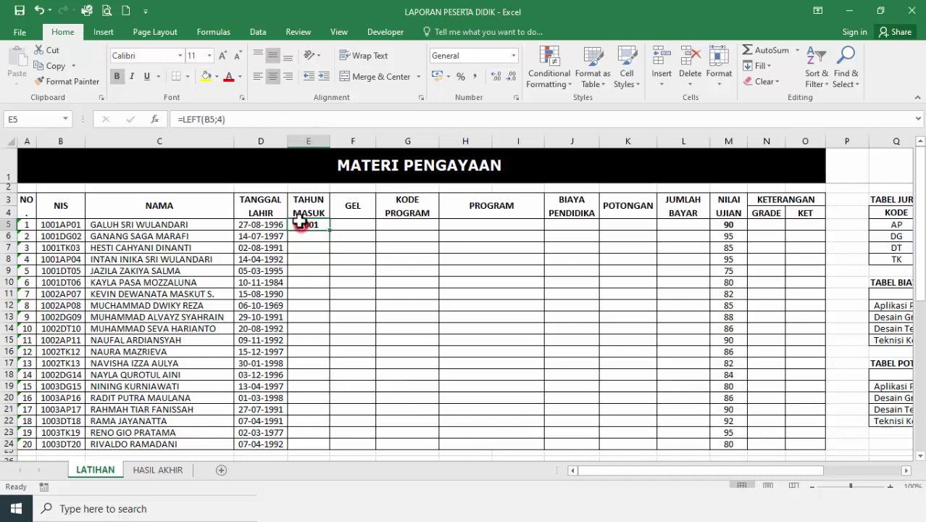
{"action": "left_click", "coordinate": [217, 120]}
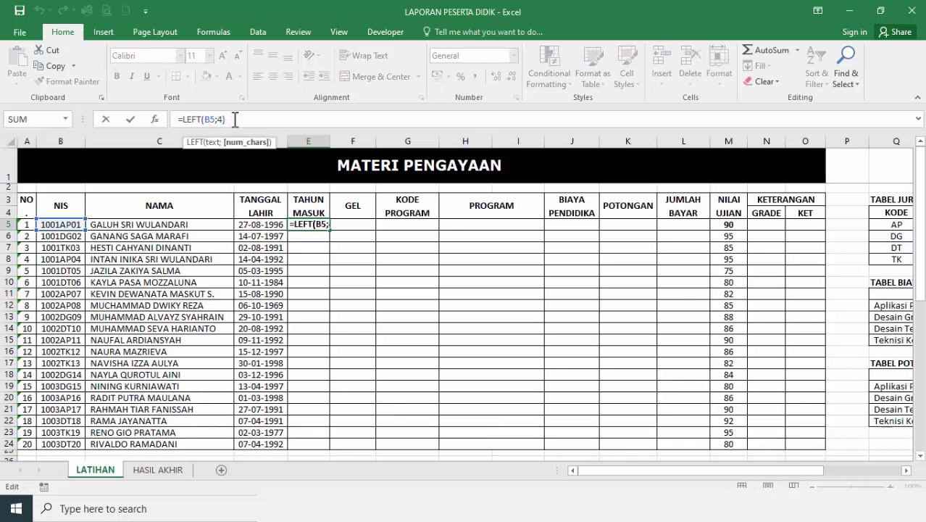
{"action": "key", "text": "Return"}
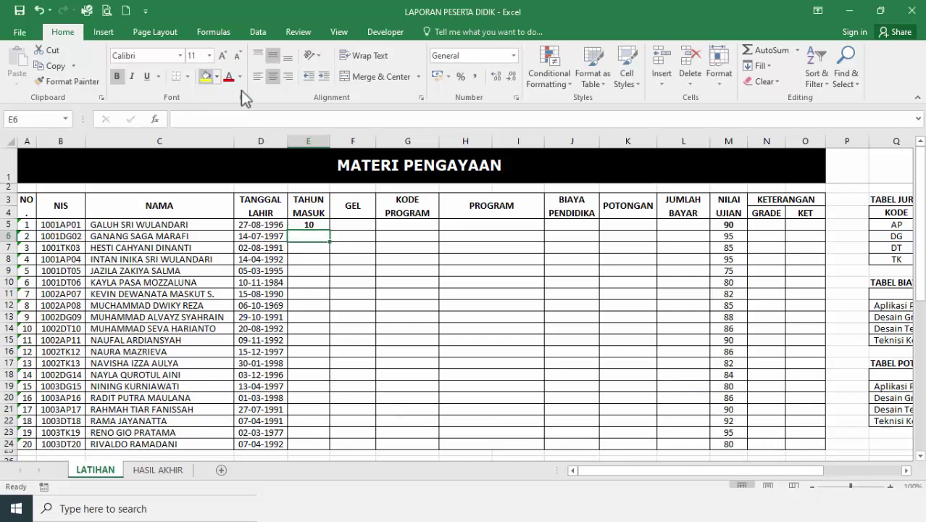
Step: Fill the TAHUN MASUK formula from E5 down through E24 for all students
{"action": "left_click", "coordinate": [313, 227]}
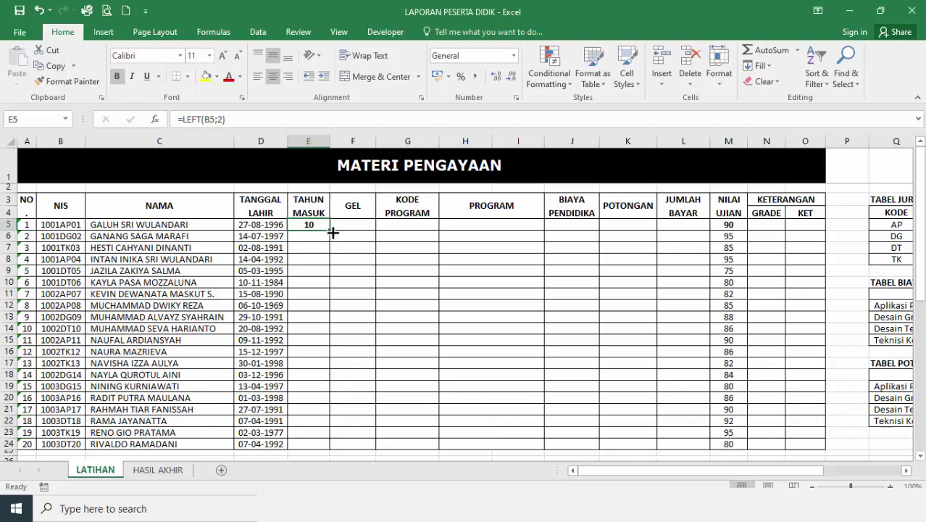
{"action": "double_click", "coordinate": [332, 230]}
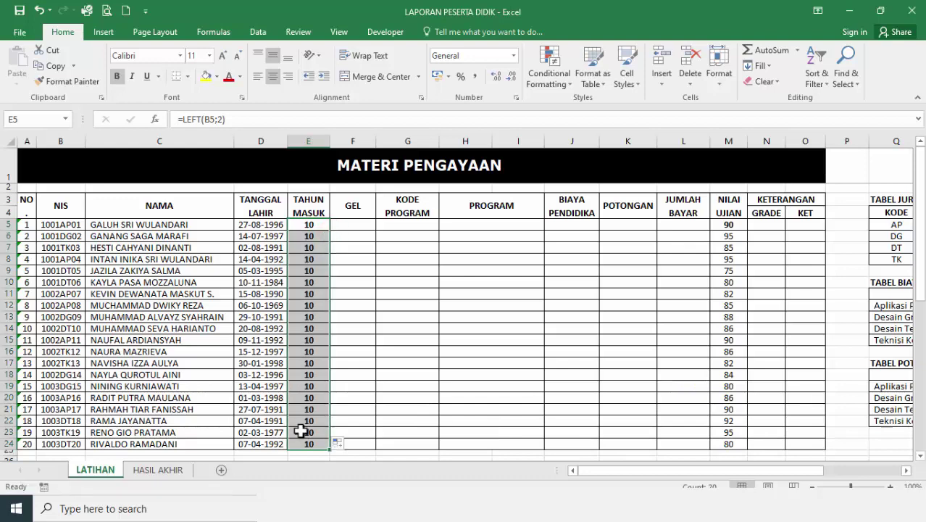
{"action": "scroll", "coordinate": [426, 330], "scroll_direction": "down", "scroll_amount": 1}
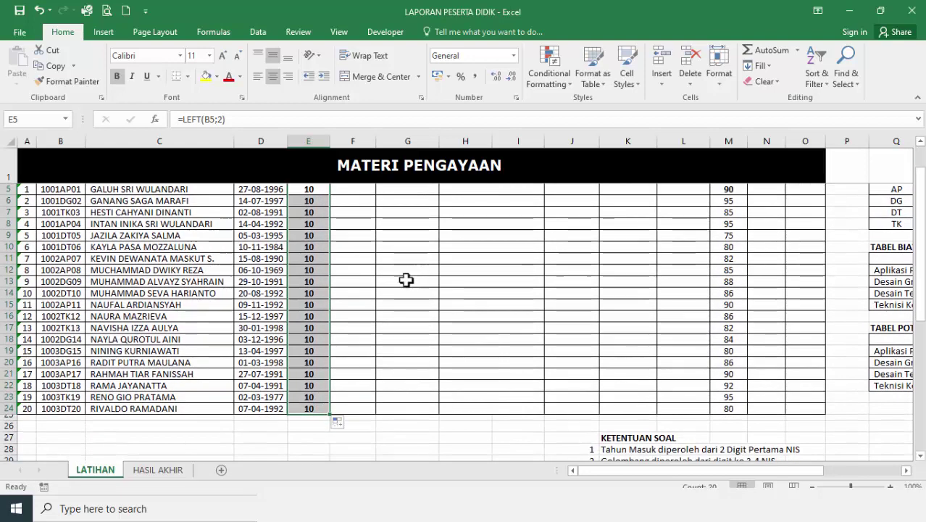
{"action": "scroll", "coordinate": [366, 310], "scroll_direction": "up", "scroll_amount": 1}
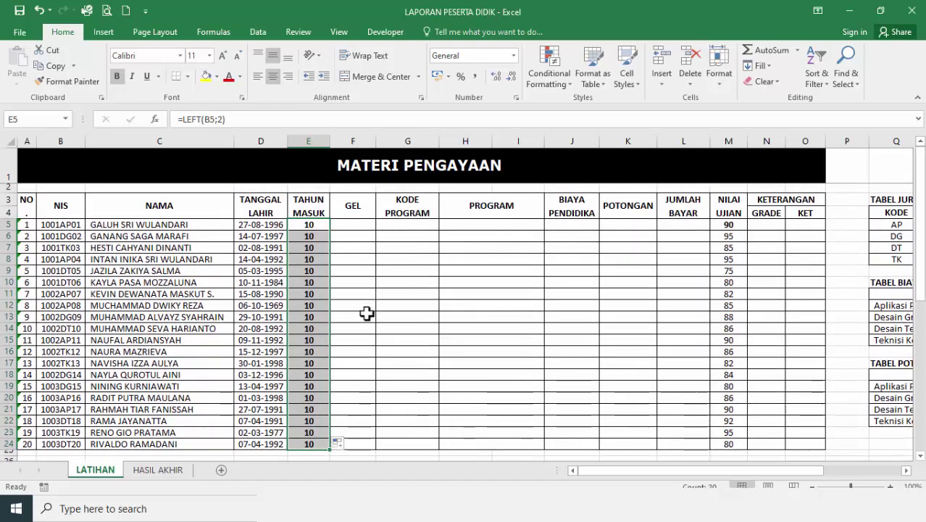
Step: Check the KETENTUAN SOAL rule for Gelombang and mark the third and fourth NIS digits in B5, keeping its content
{"action": "scroll", "coordinate": [521, 341], "scroll_direction": "down", "scroll_amount": 3}
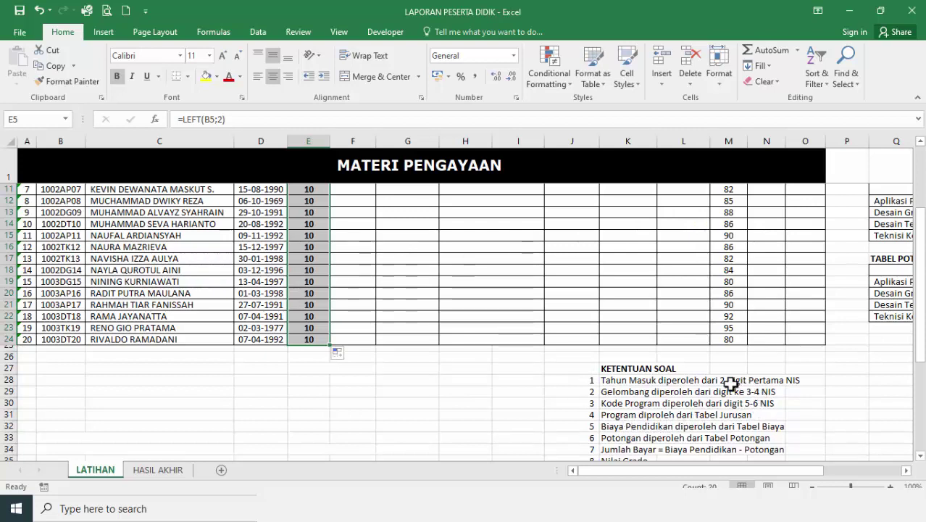
{"action": "scroll", "coordinate": [293, 316], "scroll_direction": "up", "scroll_amount": 3}
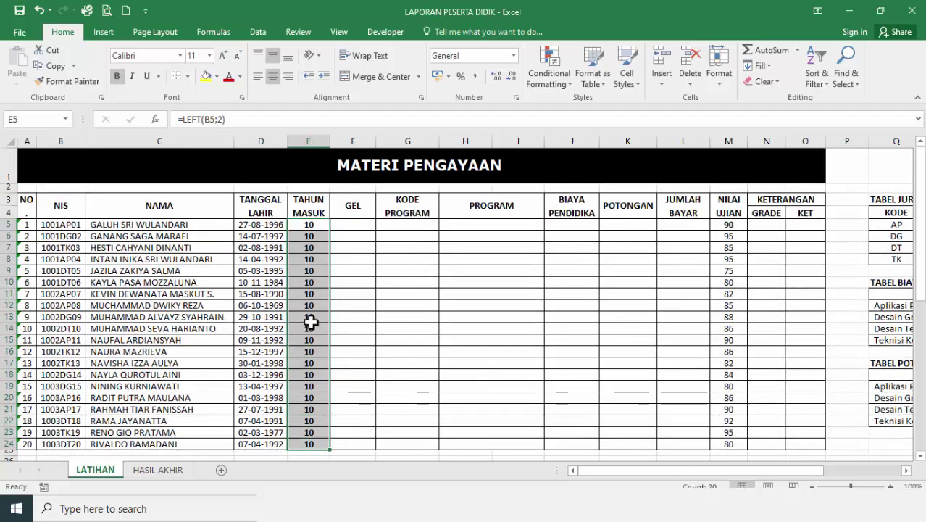
{"action": "left_click", "coordinate": [358, 223]}
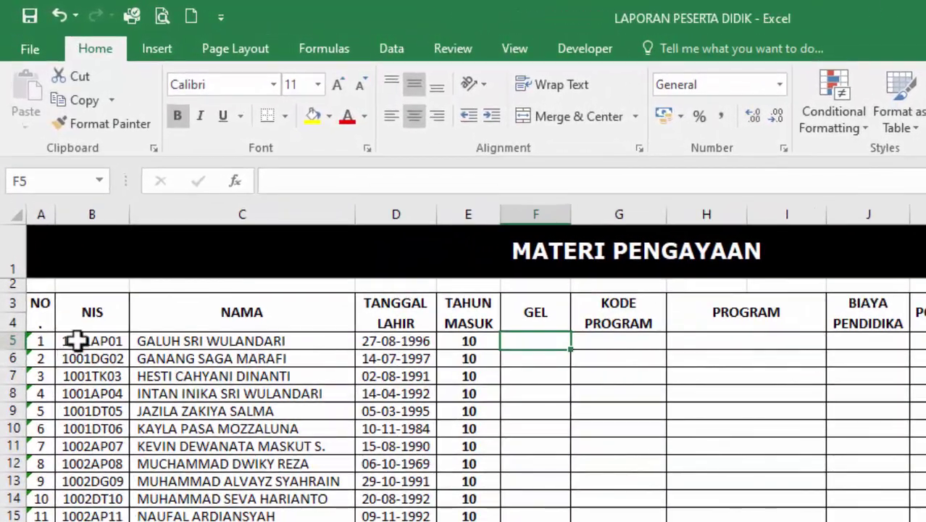
{"action": "left_click", "coordinate": [51, 224]}
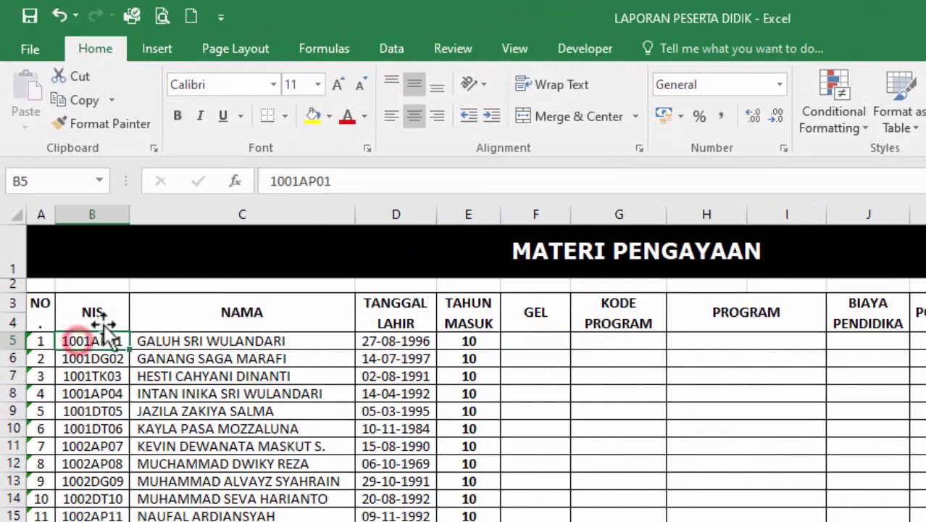
{"action": "left_click", "coordinate": [270, 180]}
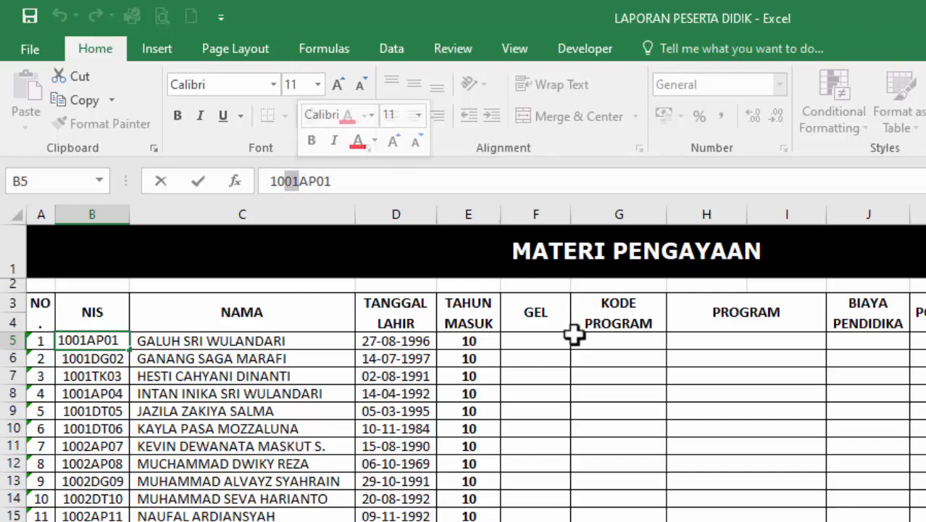
{"action": "key", "text": "Return"}
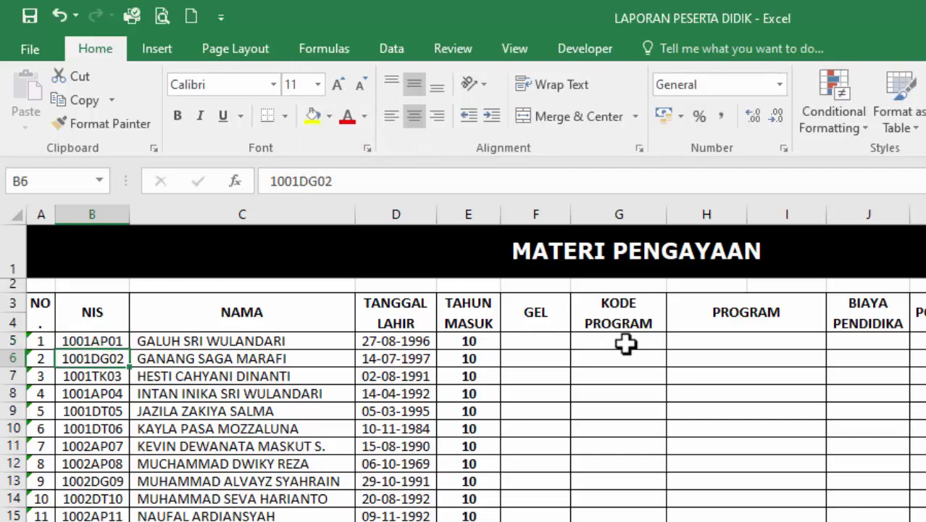
Step: Enter a MID formula in F5 that extracts 2 characters from the NIS in B5, starting at character 3
{"action": "left_click", "coordinate": [546, 341]}
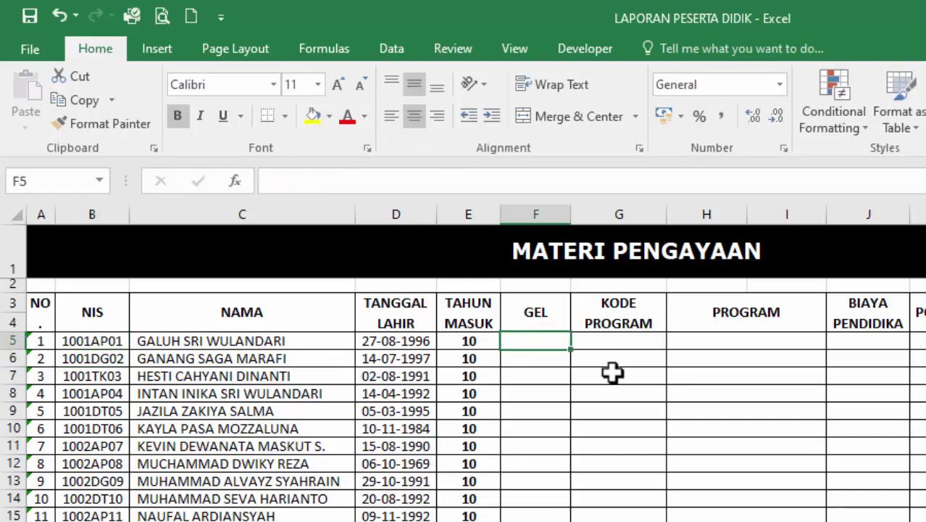
{"action": "type", "text": "="}
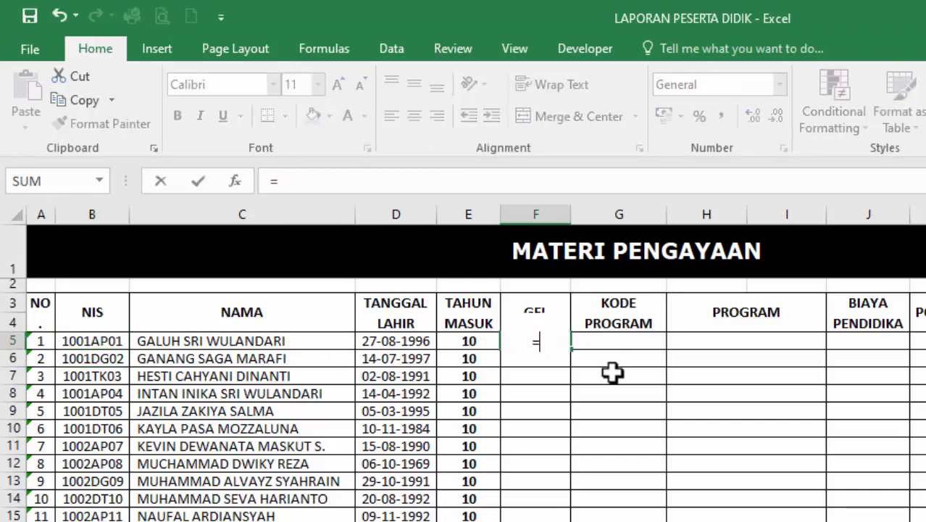
{"action": "type", "text": "MI"}
{"action": "double_click", "coordinate": [612, 373]}
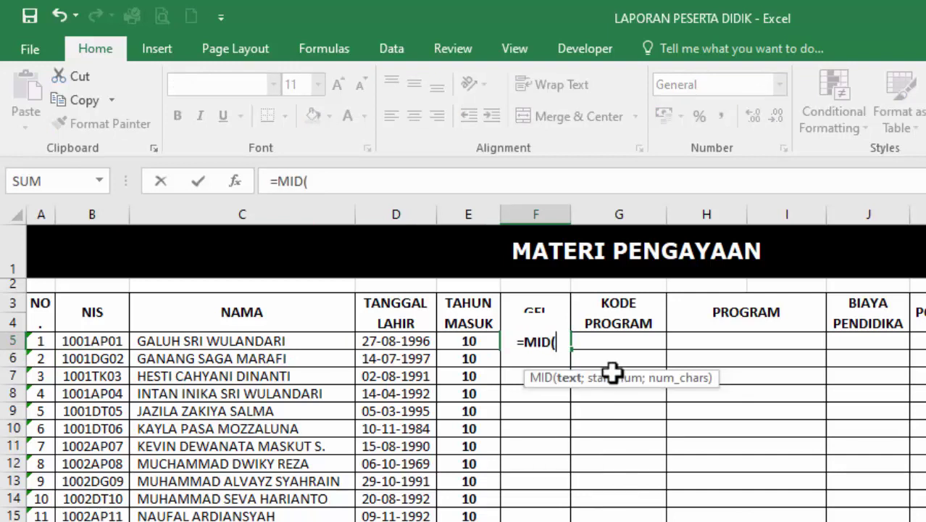
{"action": "type", "text": "("}
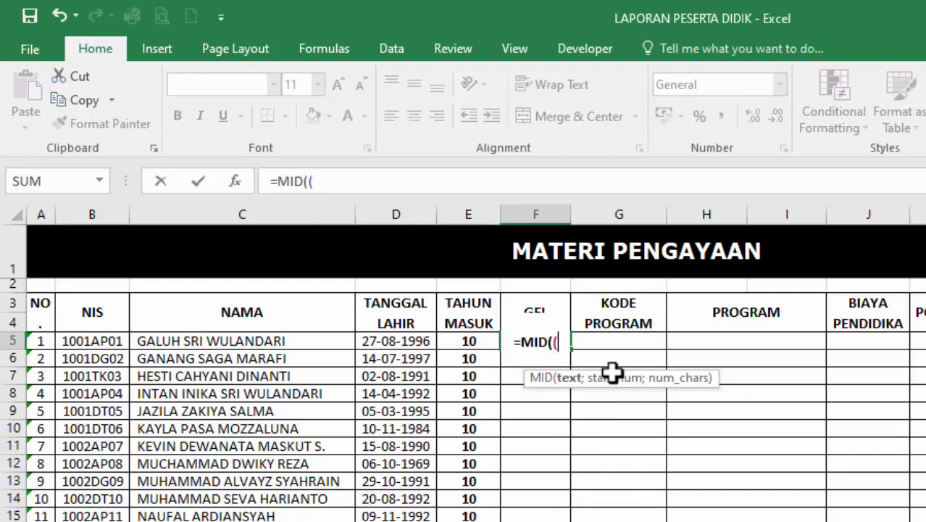
{"action": "key", "text": "BackSpace"}
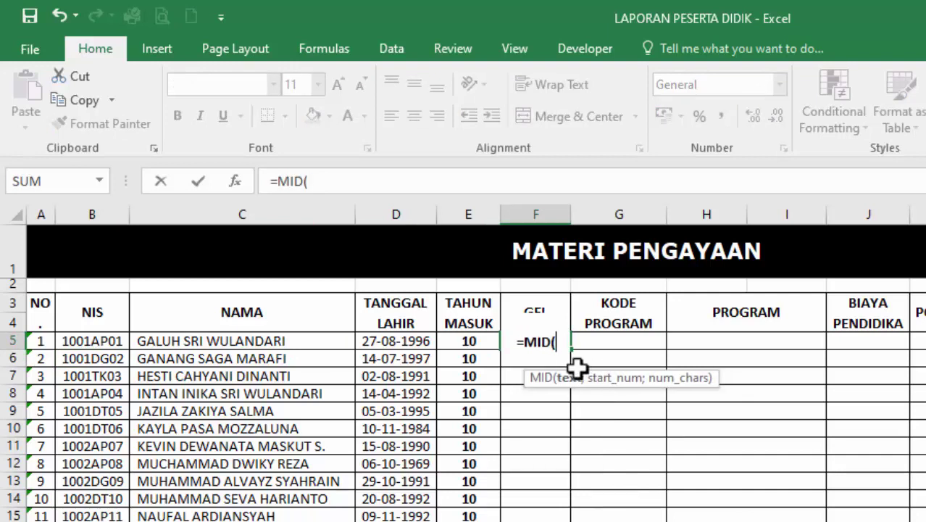
{"action": "left_click", "coordinate": [103, 341]}
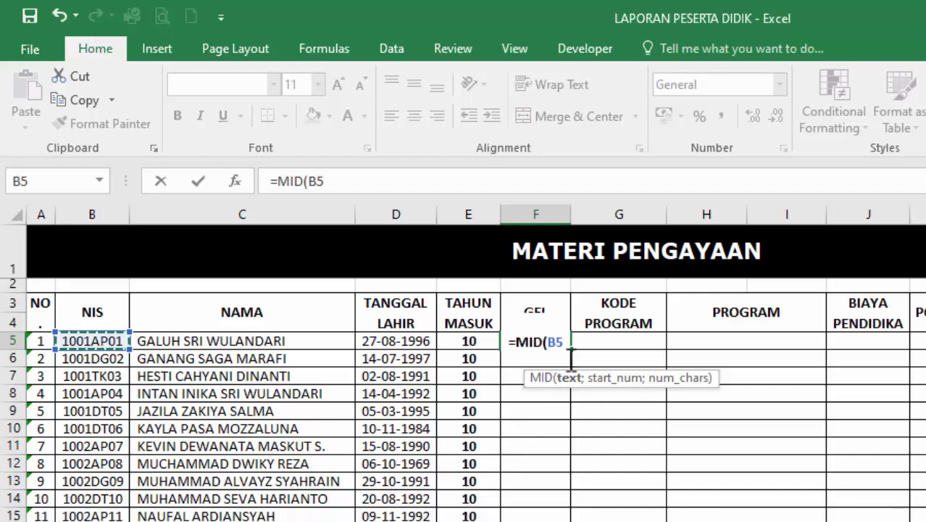
{"action": "type", "text": ";"}
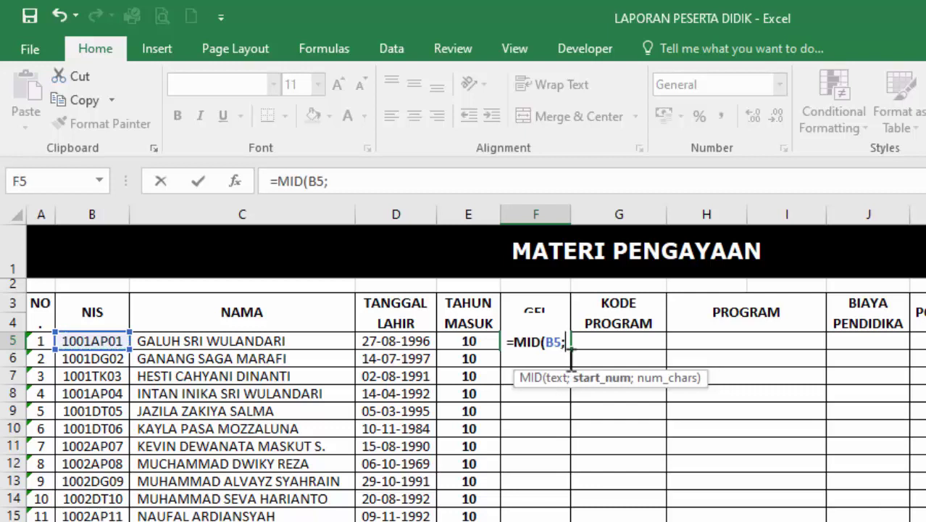
{"action": "type", "text": "3"}
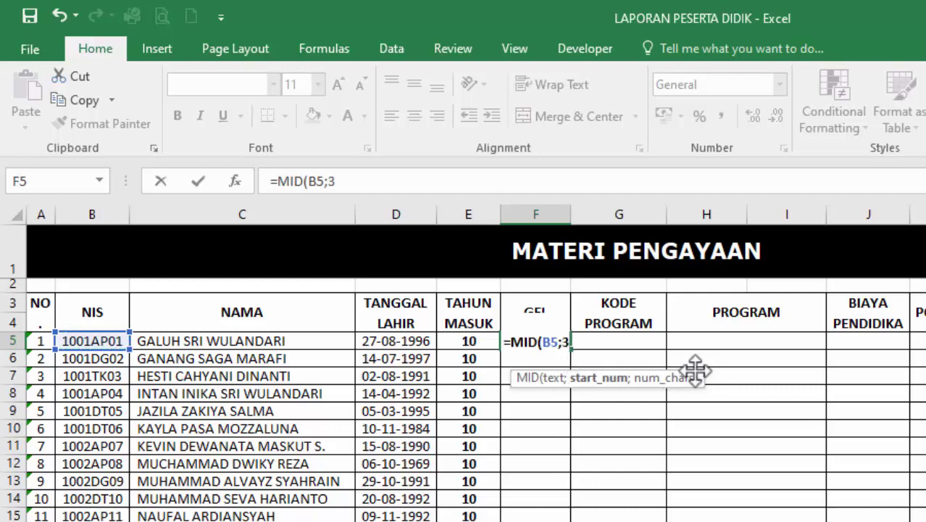
{"action": "type", "text": ";"}
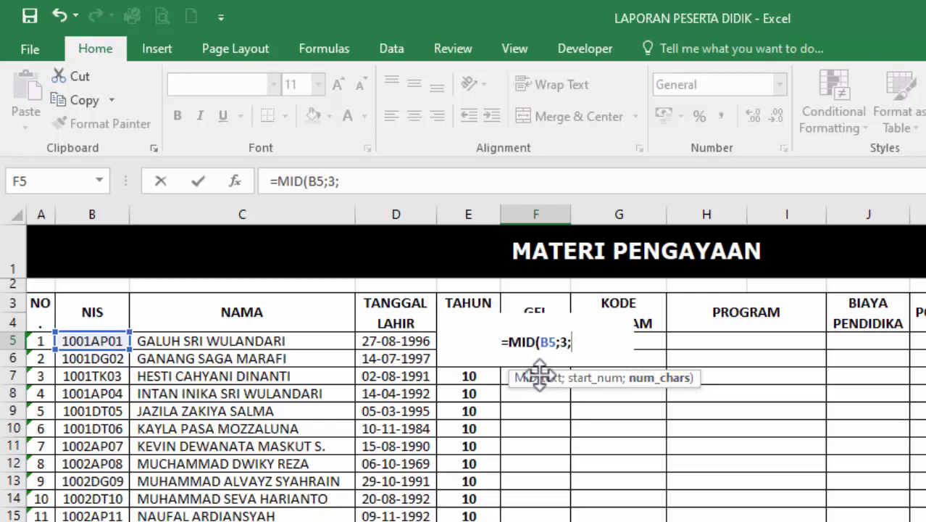
{"action": "type", "text": "2"}
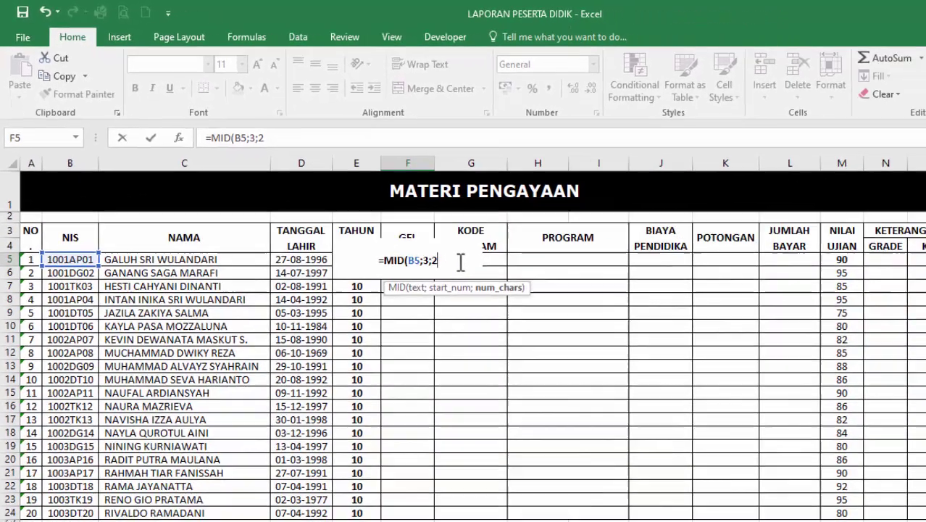
{"action": "key", "text": "Return"}
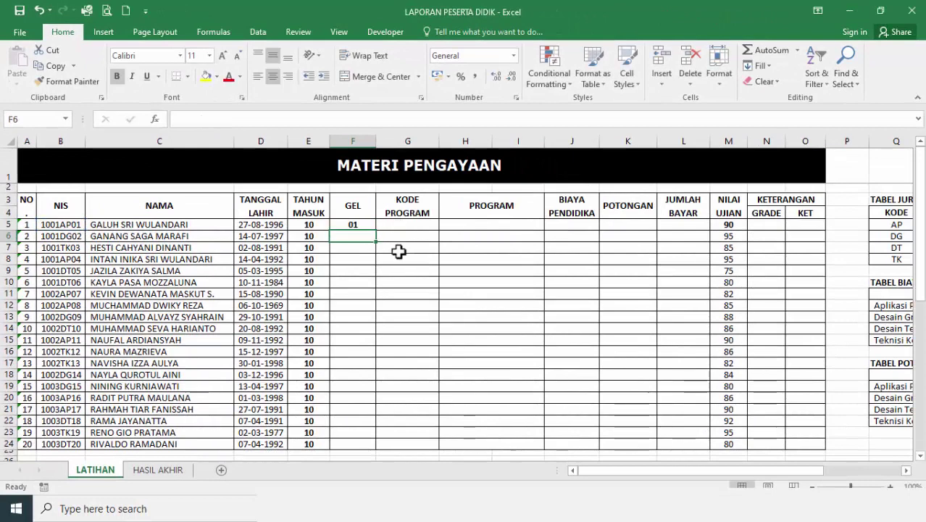
Step: Fill the GEL formula from F5 down through F24 for all students
{"action": "left_click", "coordinate": [362, 224]}
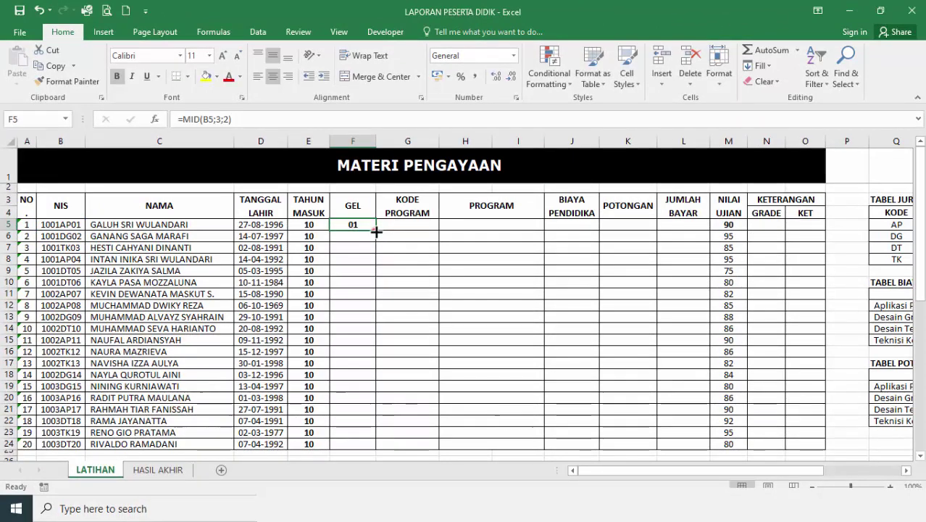
{"action": "double_click", "coordinate": [375, 231]}
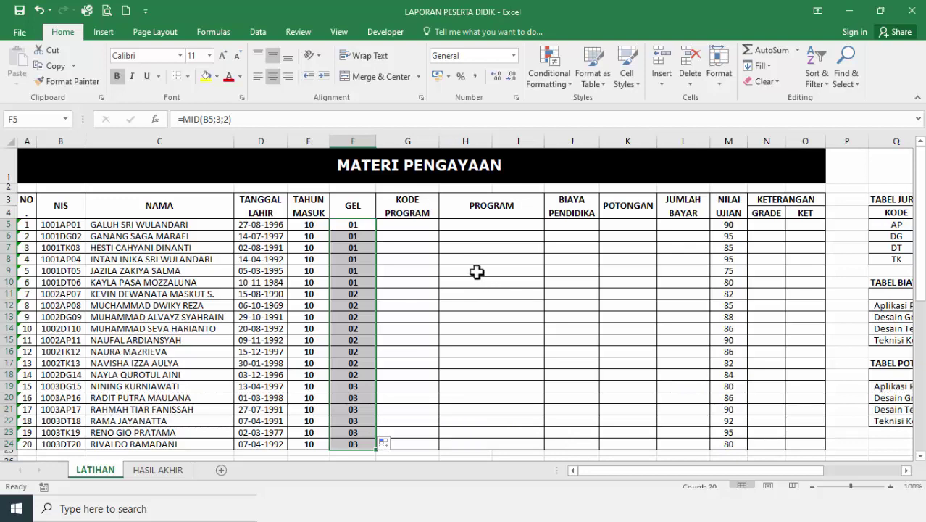
{"action": "scroll", "coordinate": [440, 310], "scroll_direction": "down", "scroll_amount": 1}
{"action": "scroll", "coordinate": [441, 310], "scroll_direction": "up", "scroll_amount": 1}
Step: Check the KETENTUAN SOAL rule for Kode Program and mark the fifth and sixth NIS characters in B5, keeping its content
{"action": "left_click", "coordinate": [407, 225]}
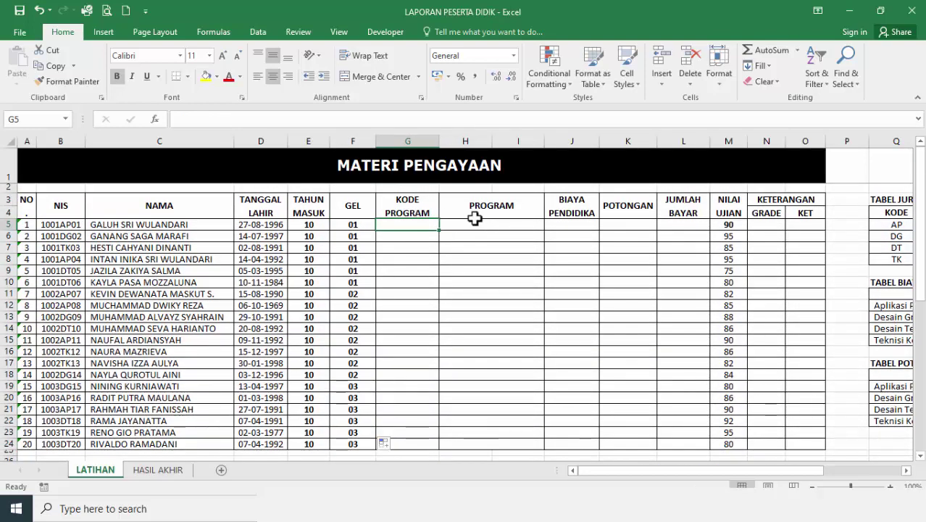
{"action": "scroll", "coordinate": [515, 275], "scroll_direction": "down", "scroll_amount": 5}
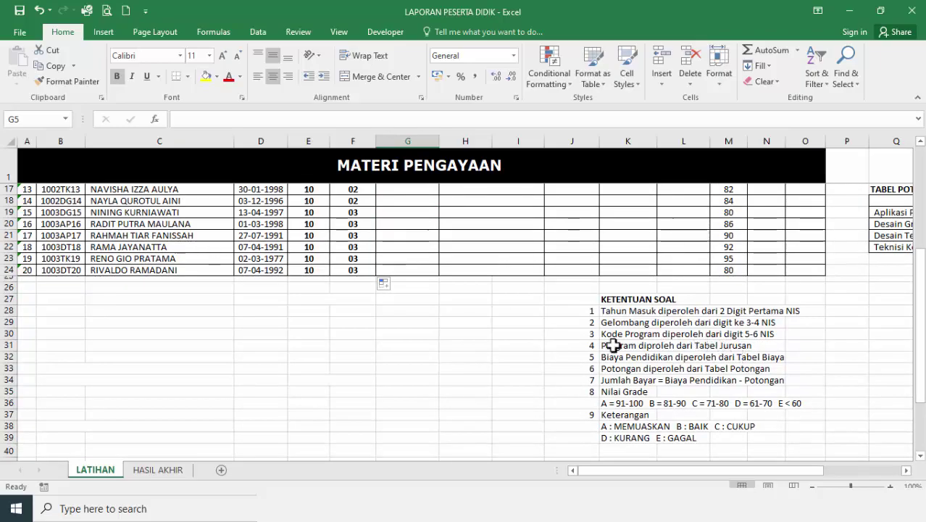
{"action": "scroll", "coordinate": [449, 301], "scroll_direction": "up", "scroll_amount": 4}
{"action": "scroll", "coordinate": [449, 301], "scroll_direction": "up", "scroll_amount": 1}
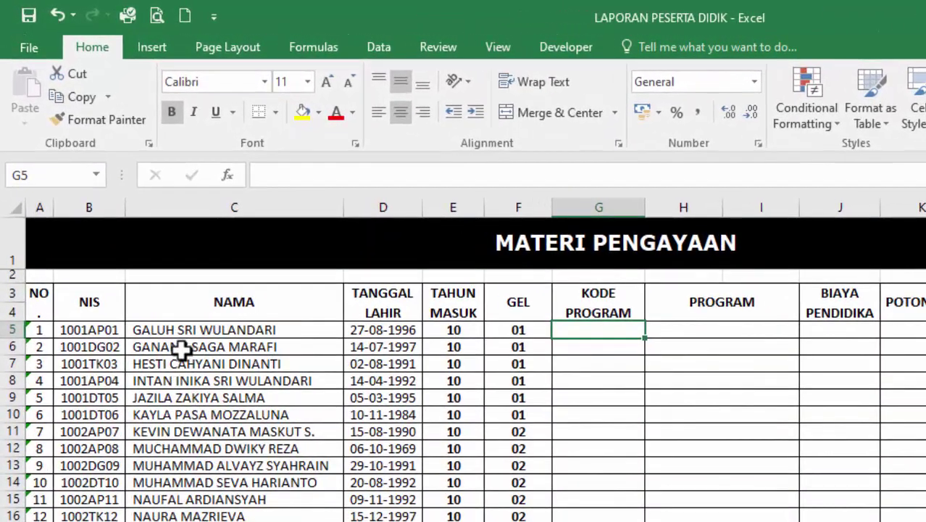
{"action": "left_click", "coordinate": [101, 330]}
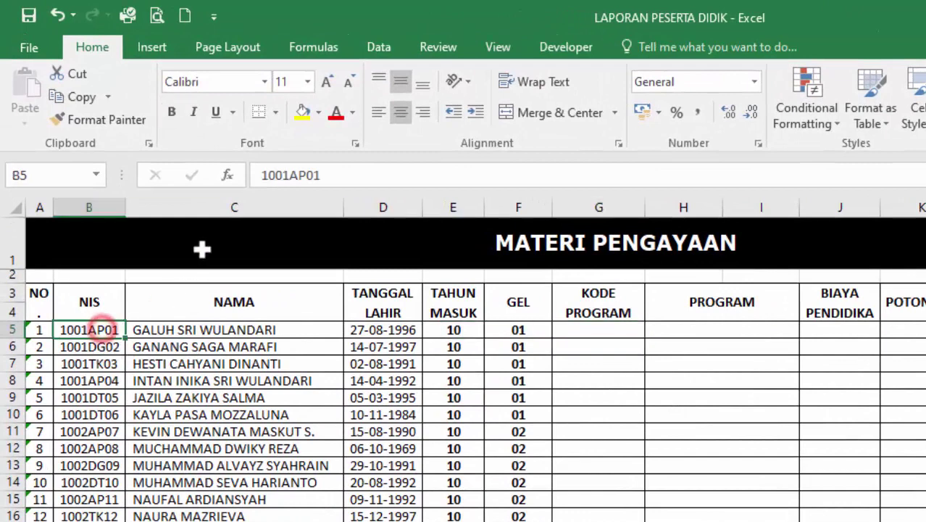
{"action": "left_click", "coordinate": [265, 175]}
{"action": "left_click", "coordinate": [274, 175]}
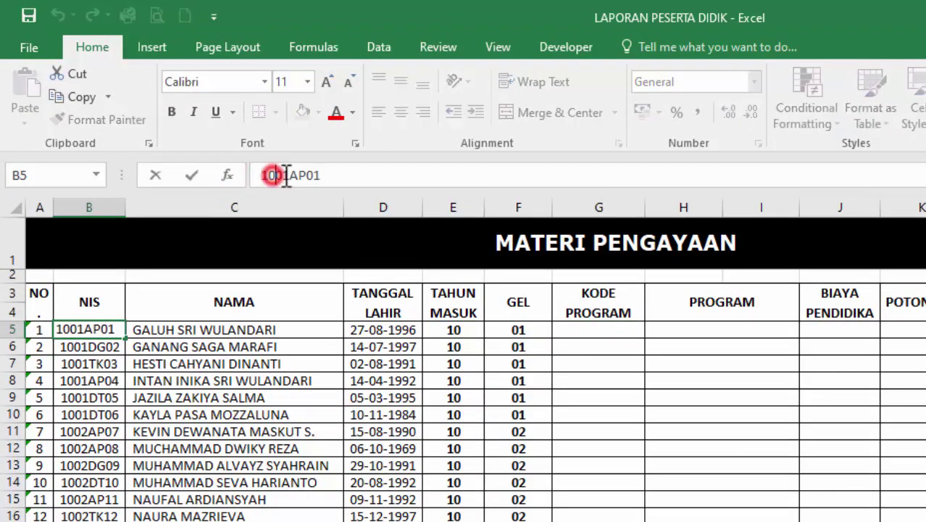
{"action": "left_click", "coordinate": [288, 175]}
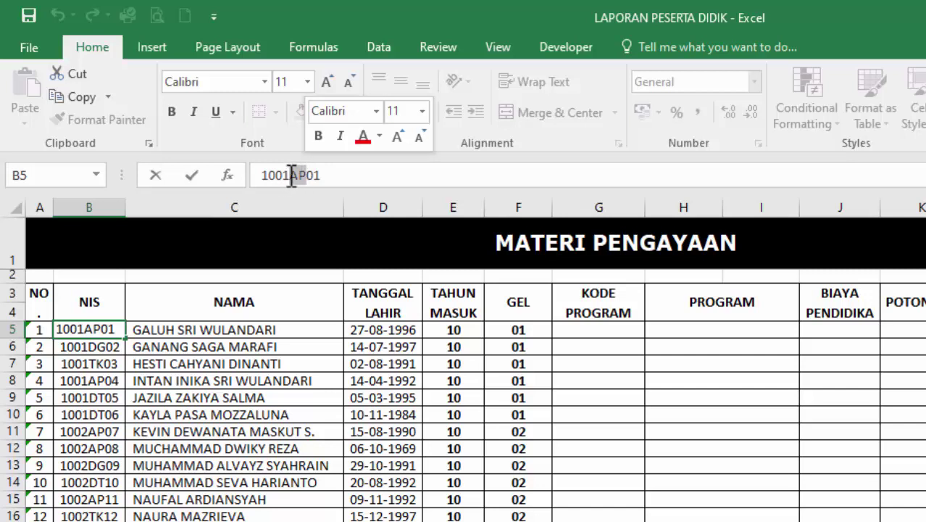
{"action": "key", "text": "End"}
{"action": "key", "text": "Return"}
Step: Write a MID formula in G5 that extracts 2 characters from the NIS in B5, starting at character 5
{"action": "left_click", "coordinate": [605, 331]}
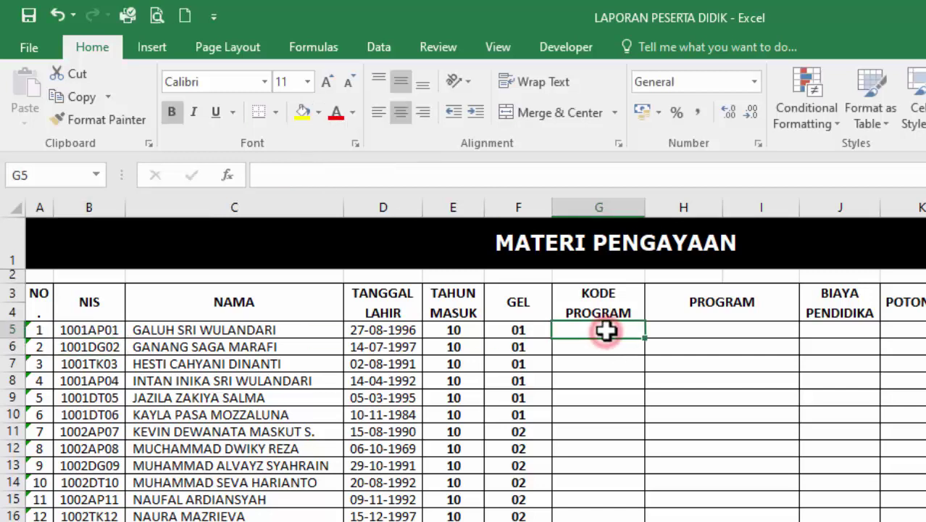
{"action": "type", "text": "=MI"}
{"action": "key", "text": "Tab"}
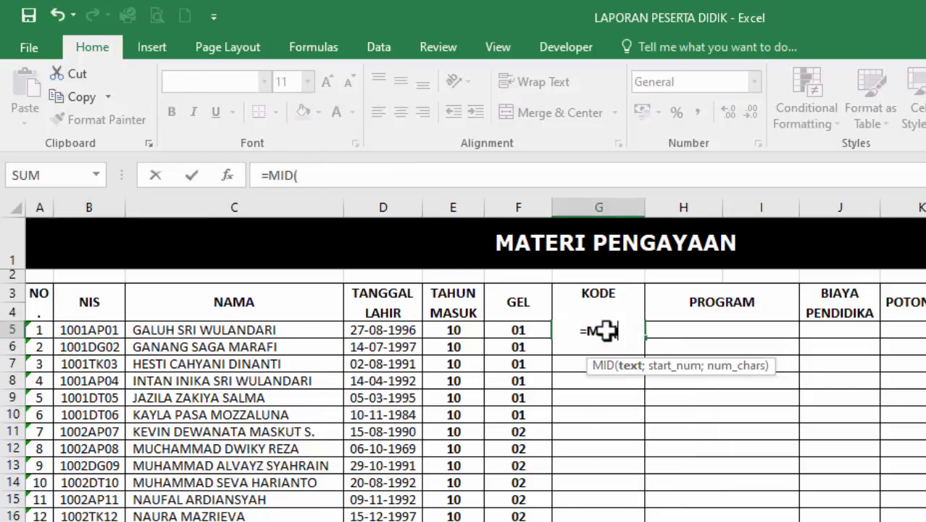
{"action": "left_click", "coordinate": [108, 331]}
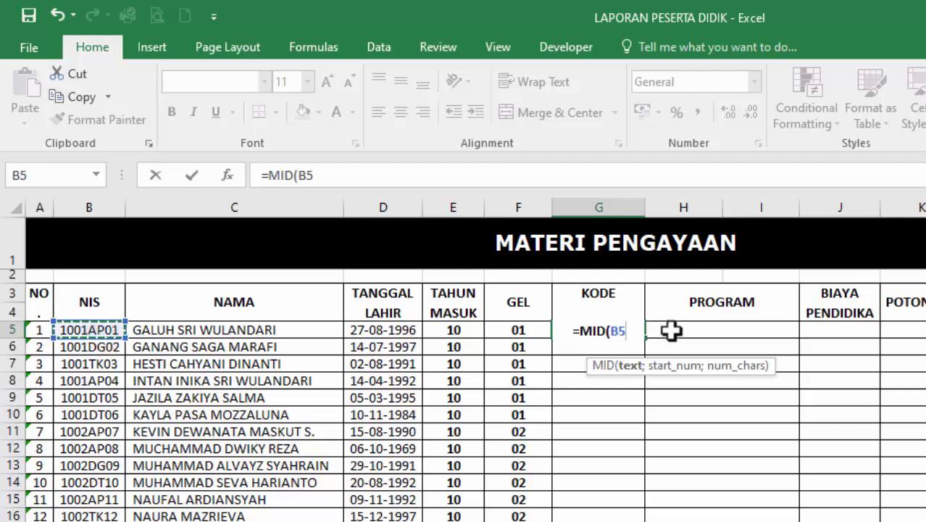
{"action": "type", "text": ";"}
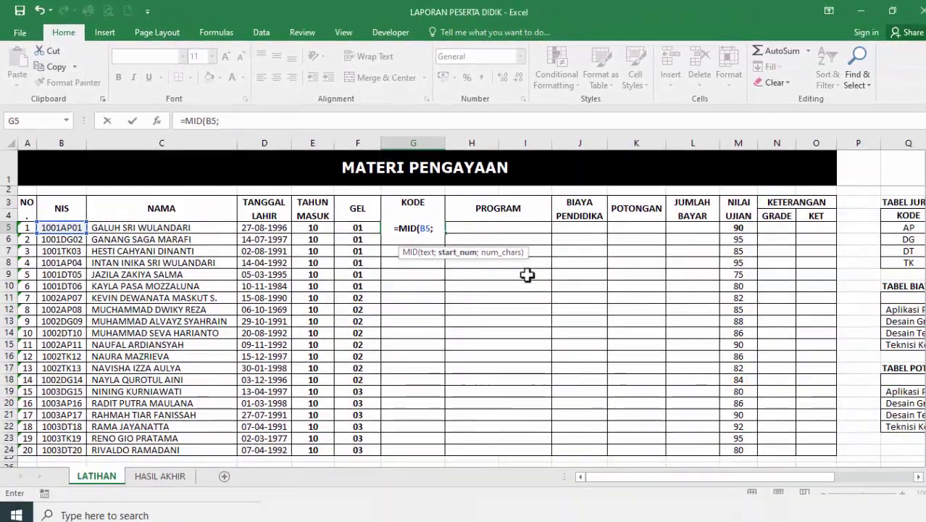
{"action": "scroll", "coordinate": [605, 351], "scroll_direction": "down", "scroll_amount": 4}
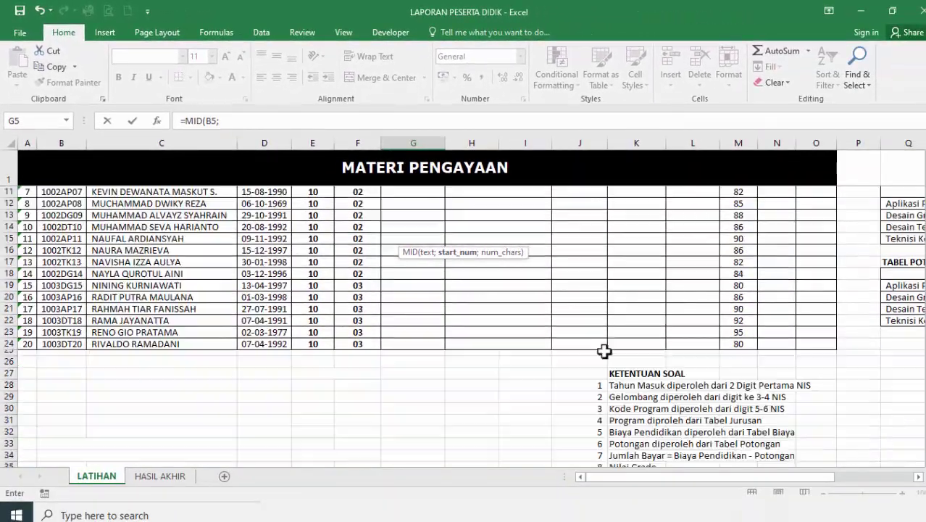
{"action": "scroll", "coordinate": [746, 363], "scroll_direction": "up", "scroll_amount": 4}
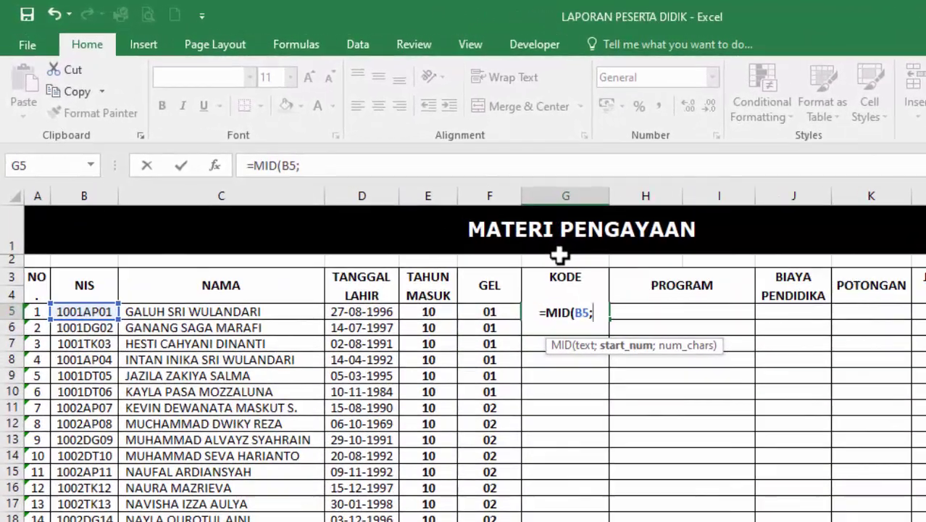
{"action": "type", "text": "5;"}
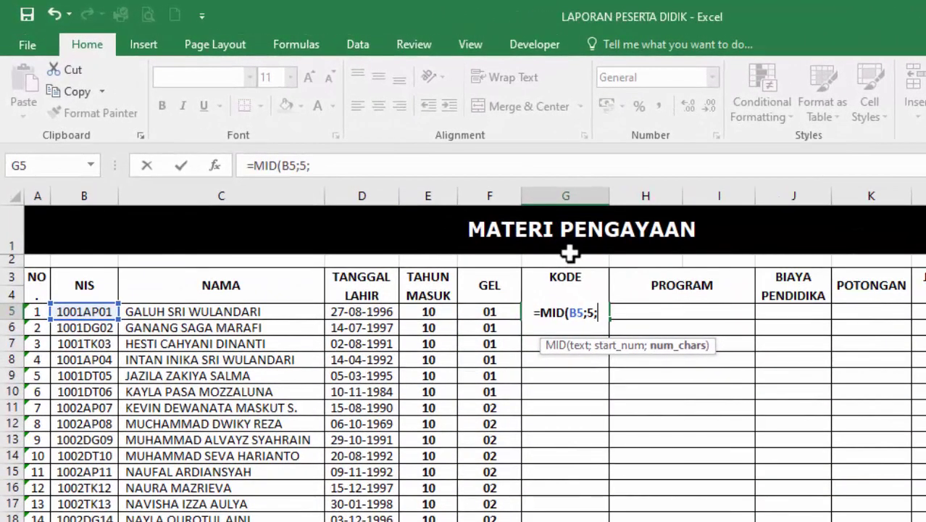
{"action": "type", "text": "2"}
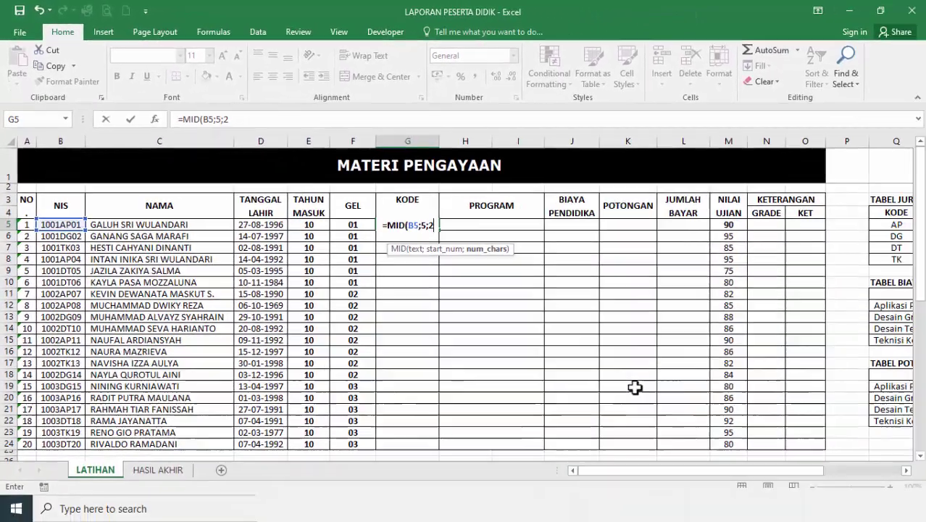
Step: Recheck the Kode Program rule, and try 3 as the number of characters in G5's MID formula before restoring 2
{"action": "scroll", "coordinate": [706, 414], "scroll_direction": "down", "scroll_amount": 7}
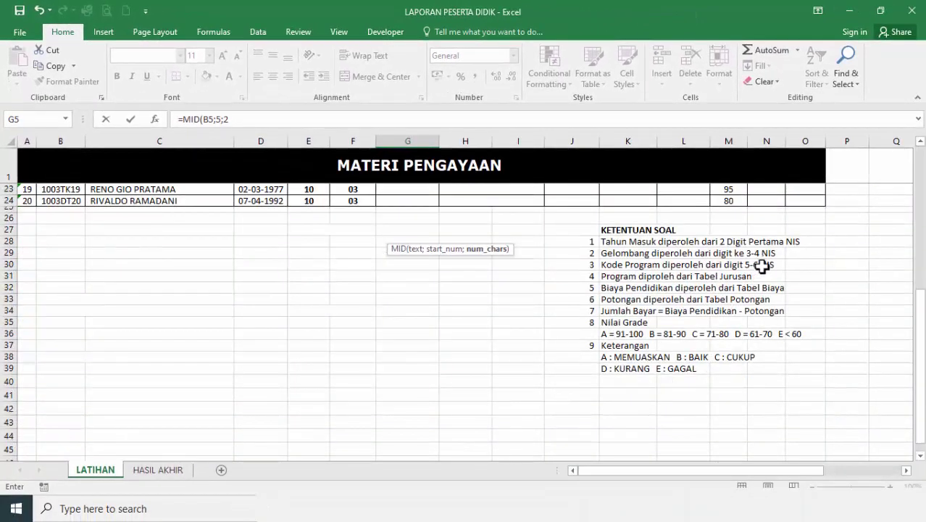
{"action": "scroll", "coordinate": [356, 262], "scroll_direction": "up", "scroll_amount": 7}
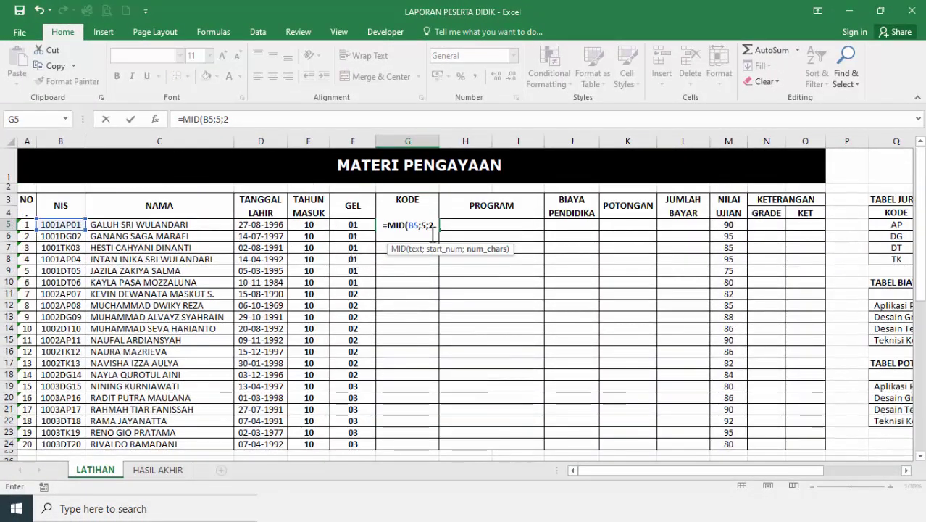
{"action": "key", "text": "BackSpace"}
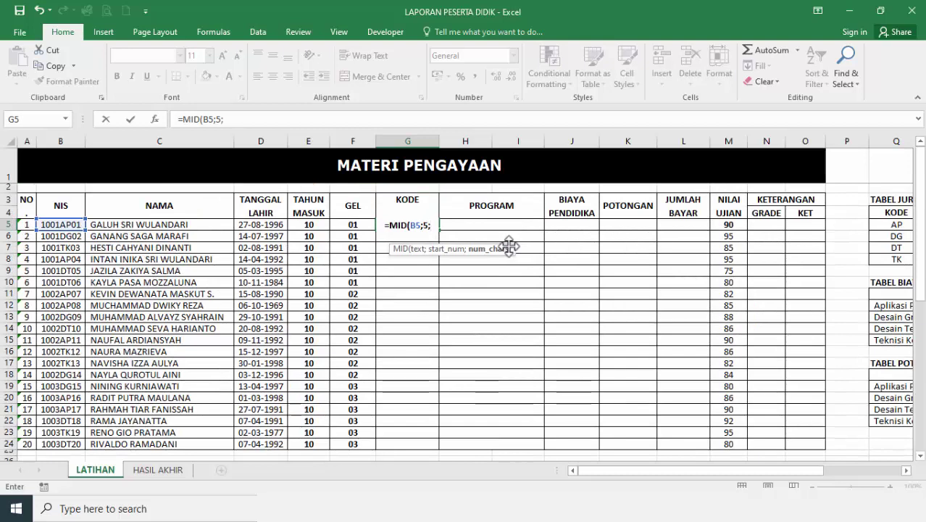
{"action": "type", "text": "3"}
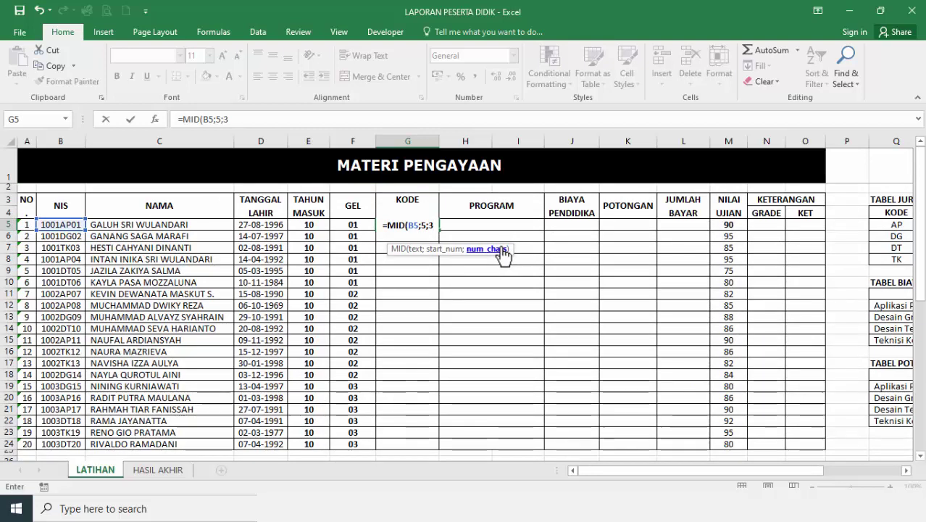
{"action": "key", "text": "BackSpace"}
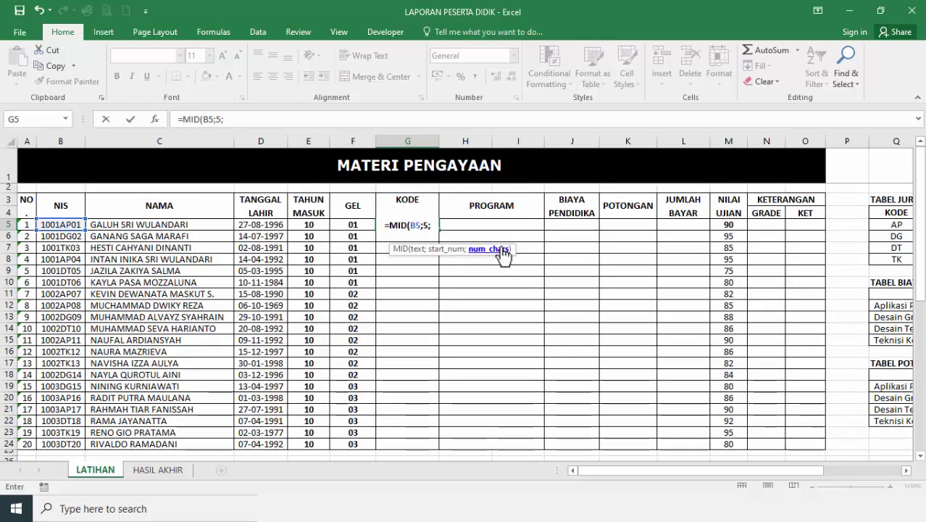
{"action": "type", "text": "2"}
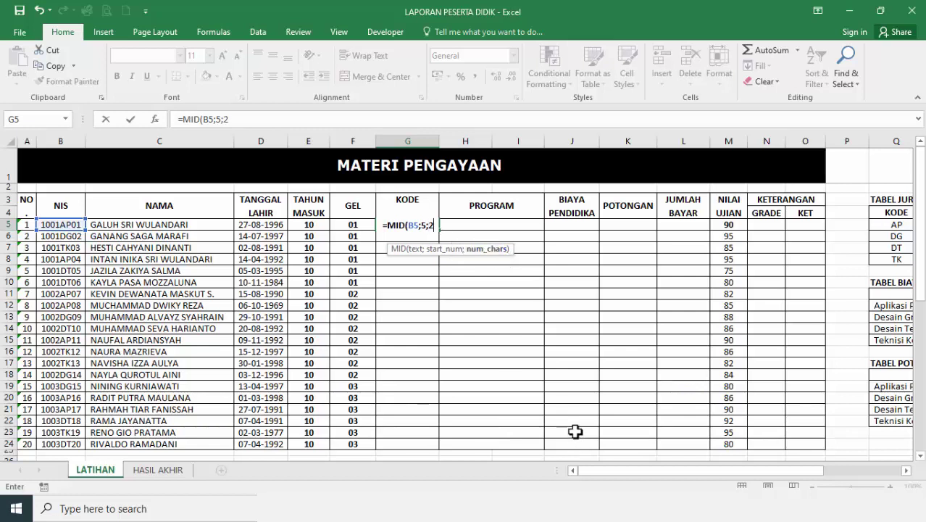
Step: Confirm the KODE PROGRAM formula in G5 and fill it down through G24 for all students
{"action": "key", "text": "Return"}
{"action": "left_click", "coordinate": [422, 225]}
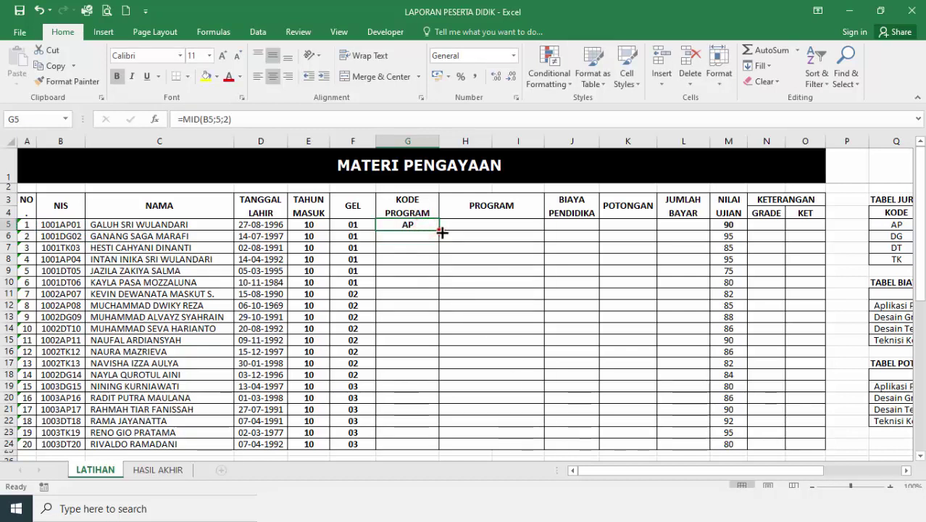
{"action": "double_click", "coordinate": [441, 232]}
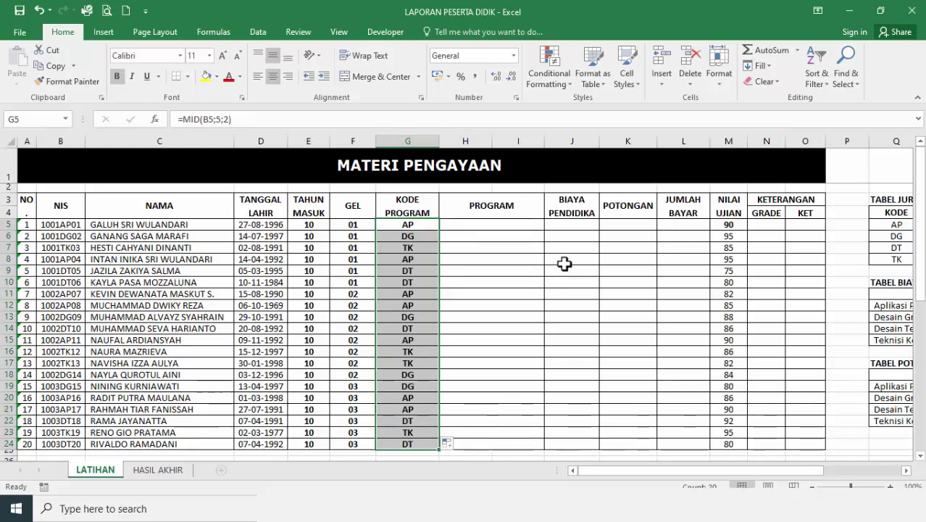
Step: Check the KETENTUAN SOAL rule for Program and compare the KODE PROGRAM column with the codes and majors in TABEL JURUSAN
{"action": "scroll", "coordinate": [558, 259], "scroll_direction": "down", "scroll_amount": 3}
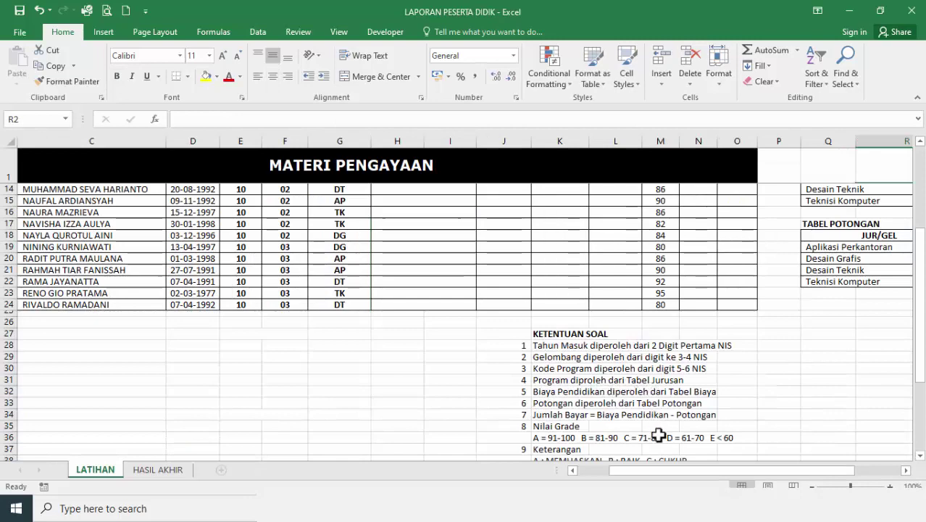
{"action": "left_click_drag", "start_coordinate": [651, 472], "coordinate": [693, 436]}
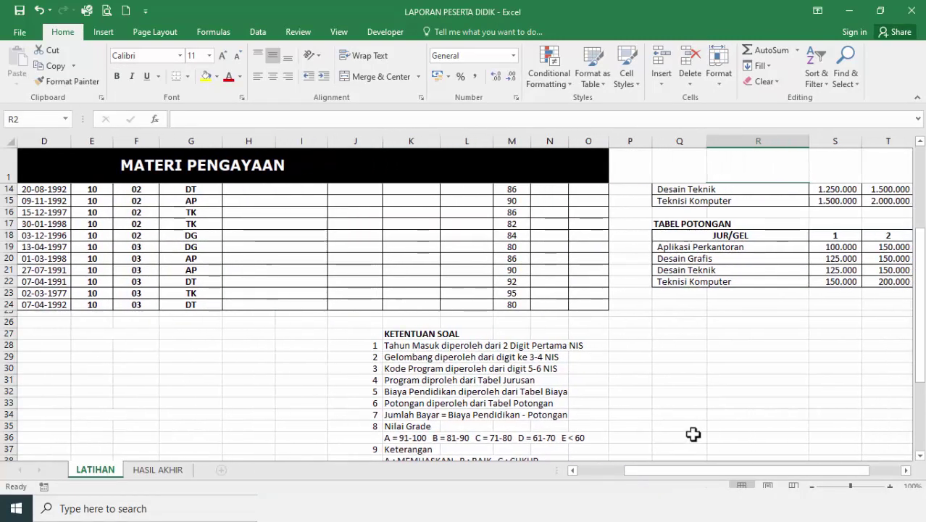
{"action": "scroll", "coordinate": [694, 435], "scroll_direction": "up", "scroll_amount": 4}
{"action": "left_click", "coordinate": [683, 211]}
{"action": "left_click", "coordinate": [672, 224]}
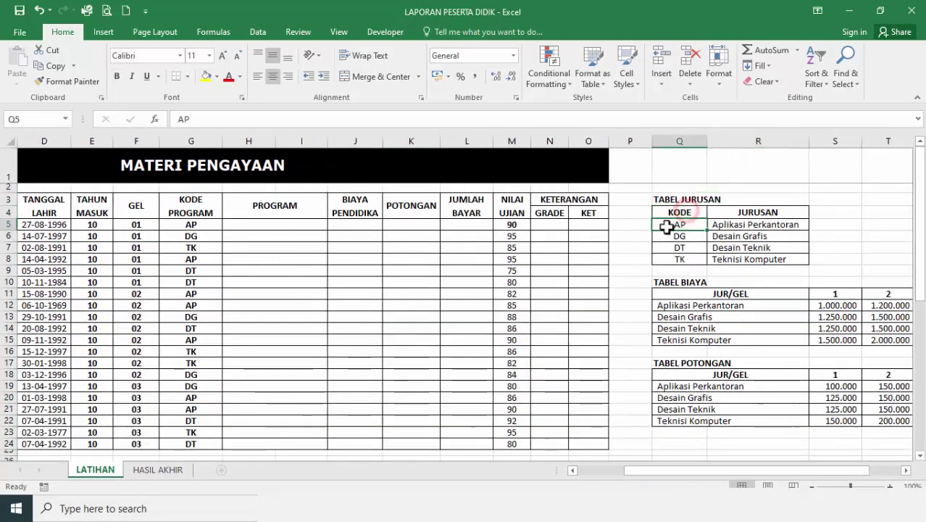
{"action": "left_click", "coordinate": [190, 203]}
{"action": "left_click_drag", "start_coordinate": [194, 218], "coordinate": [197, 392]}
{"action": "left_click_drag", "start_coordinate": [677, 223], "coordinate": [675, 259]}
{"action": "left_click_drag", "start_coordinate": [766, 224], "coordinate": [728, 257]}
Step: Start a VLOOKUP formula in the PROGRAM cell H5 with the program code in G5 as the lookup value
{"action": "left_click", "coordinate": [303, 225]}
{"action": "left_click", "coordinate": [275, 225]}
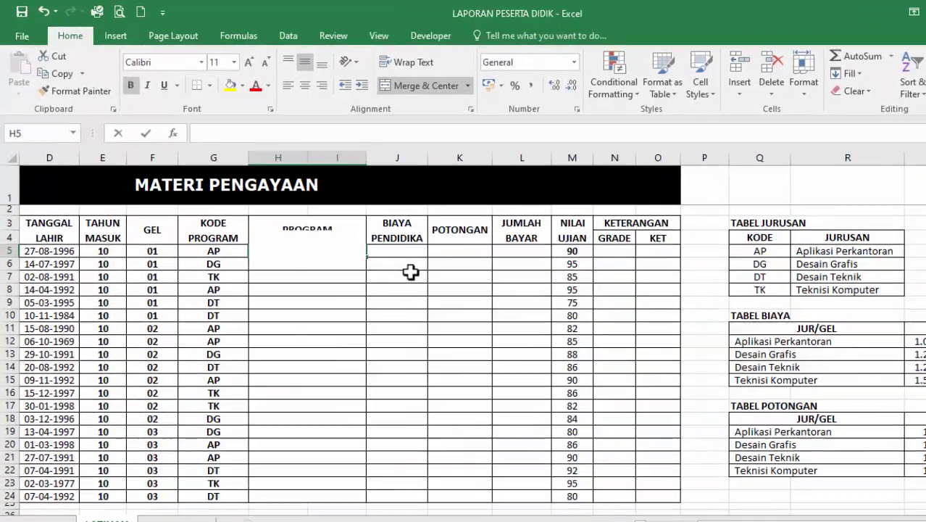
{"action": "type", "text": "="}
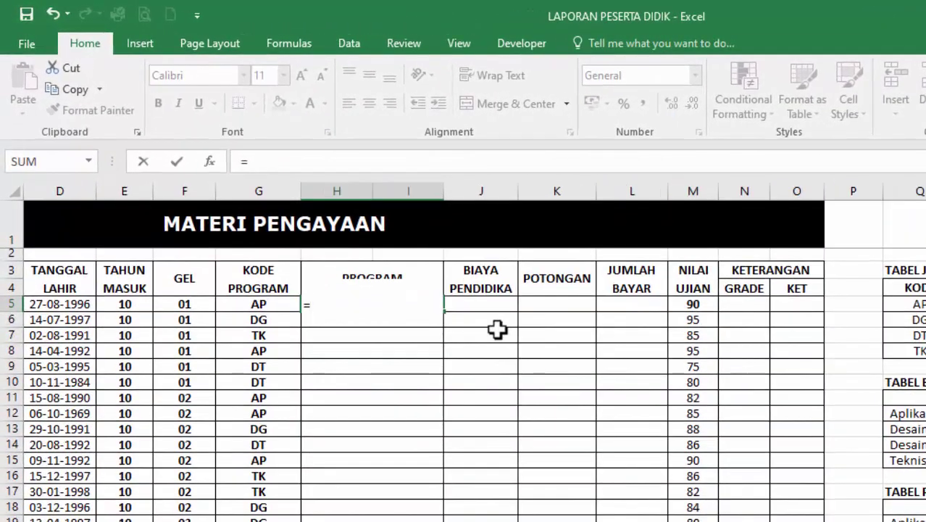
{"action": "type", "text": "VL"}
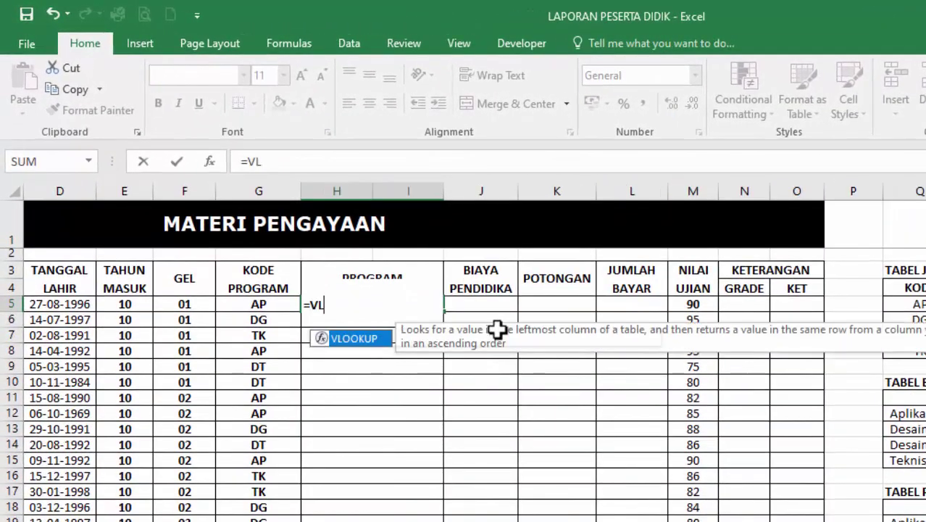
{"action": "key", "text": "Tab"}
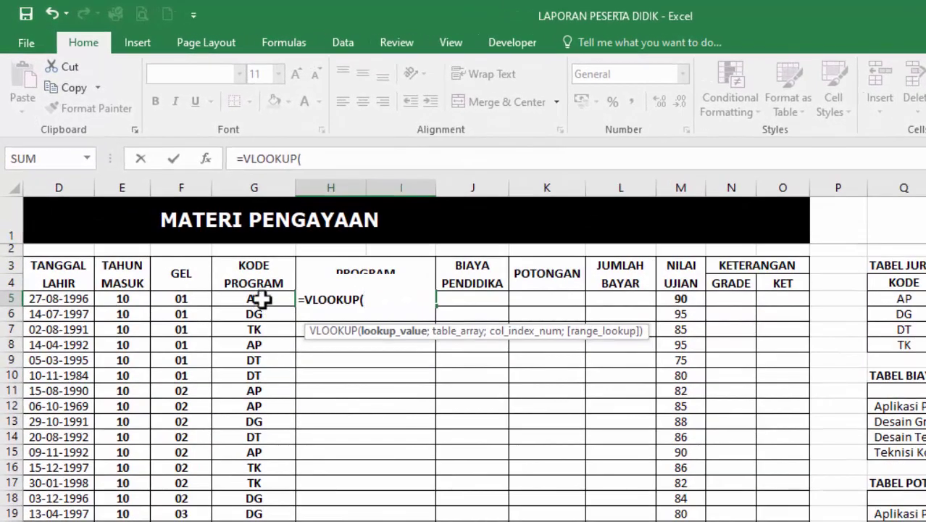
{"action": "left_click", "coordinate": [220, 252]}
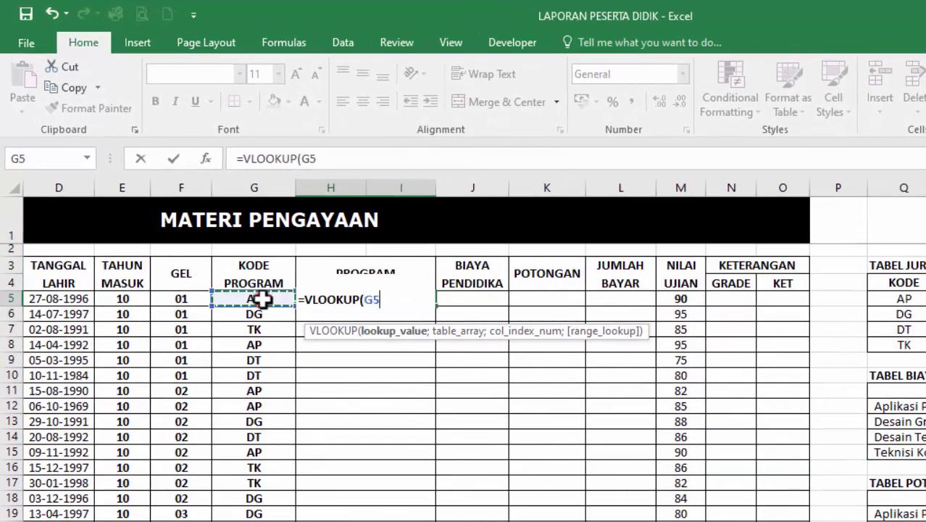
{"action": "type", "text": ";"}
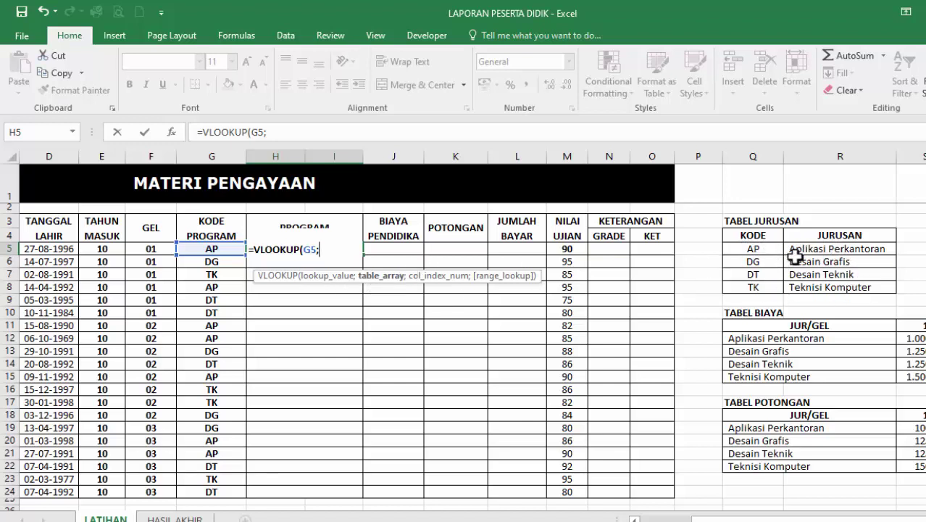
Step: Complete H5's VLOOKUP with table range Q5:R8, column 2 and FALSE for exact match, and fill it down through H24
{"action": "left_click_drag", "start_coordinate": [742, 250], "coordinate": [853, 286]}
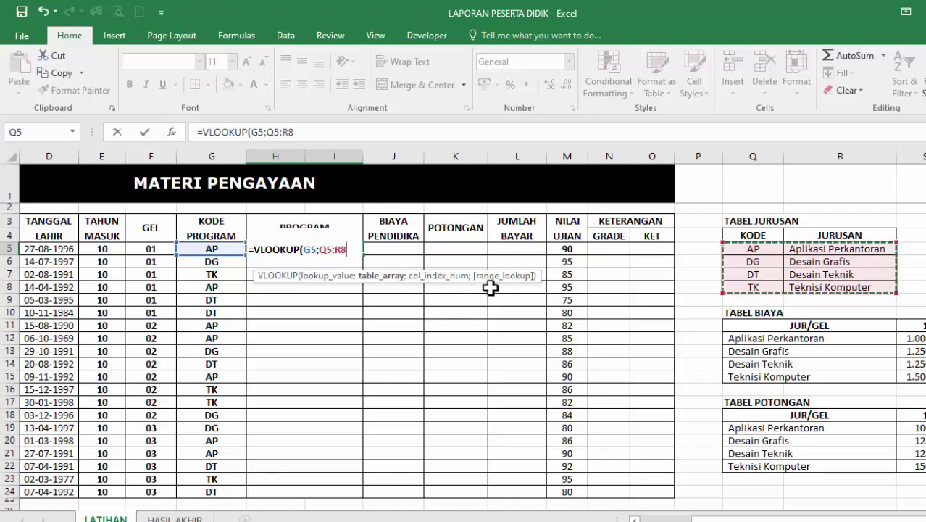
{"action": "type", "text": ";2"}
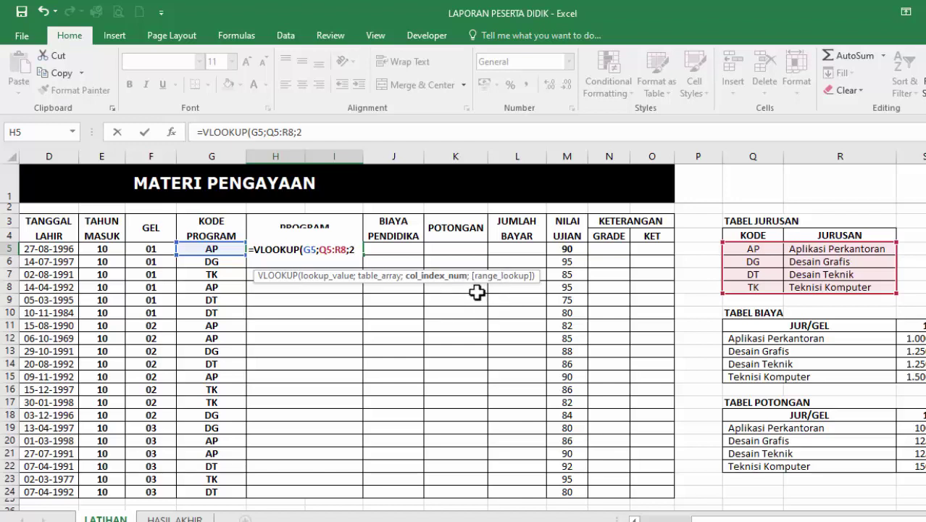
{"action": "type", "text": ";"}
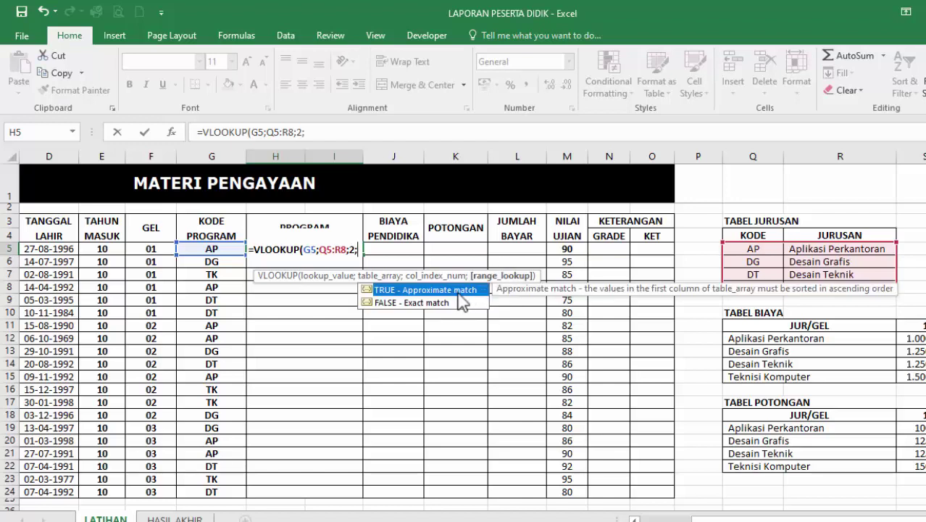
{"action": "double_click", "coordinate": [389, 303]}
{"action": "key", "text": "Return"}
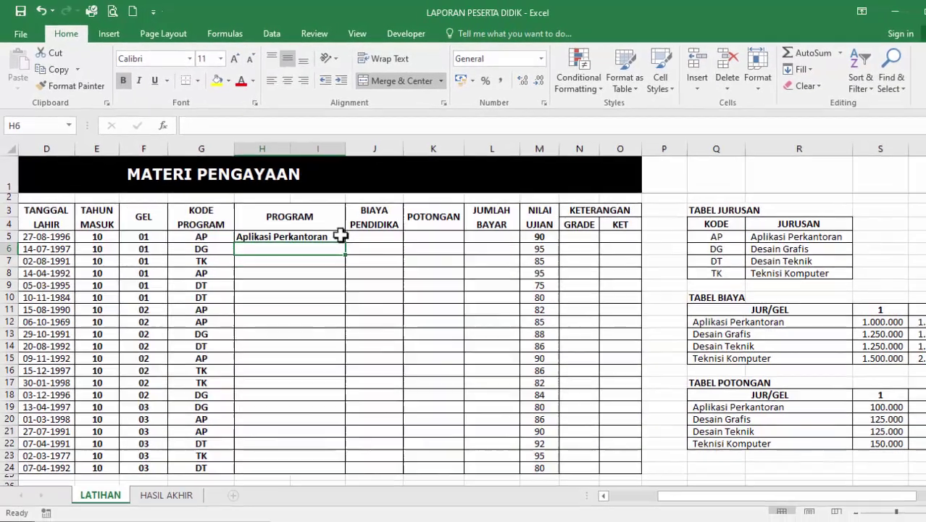
{"action": "left_click", "coordinate": [341, 235]}
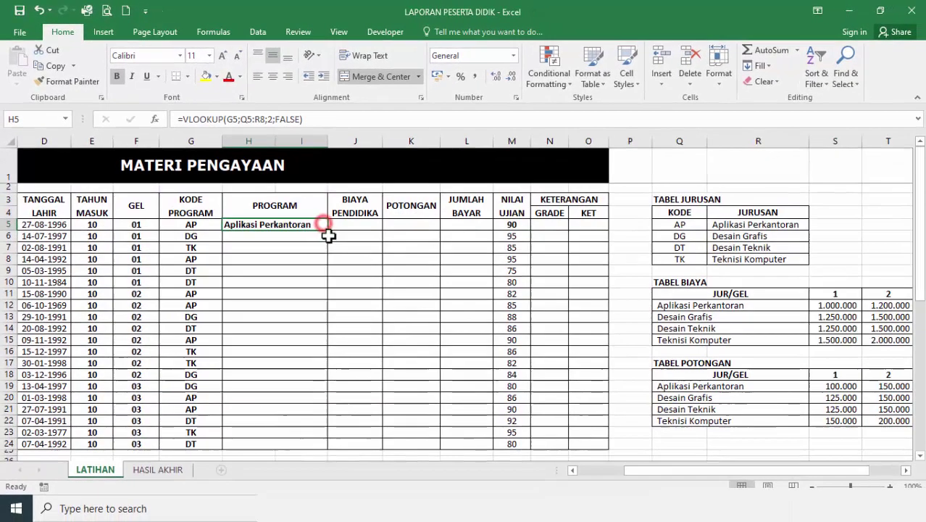
{"action": "double_click", "coordinate": [346, 242]}
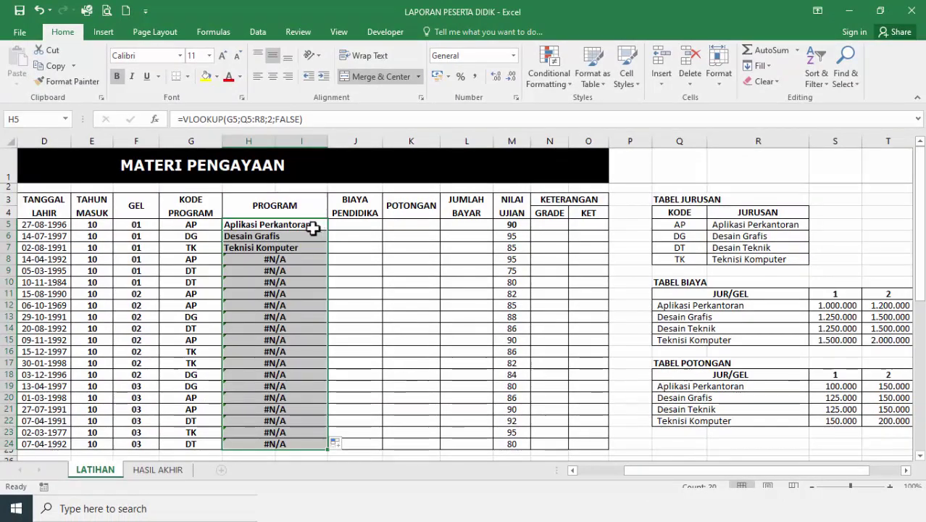
Step: Make the table range in H5's VLOOKUP absolute as $Q$5:$R$8 and refill the PROGRAM column down through H24
{"action": "left_click", "coordinate": [310, 229]}
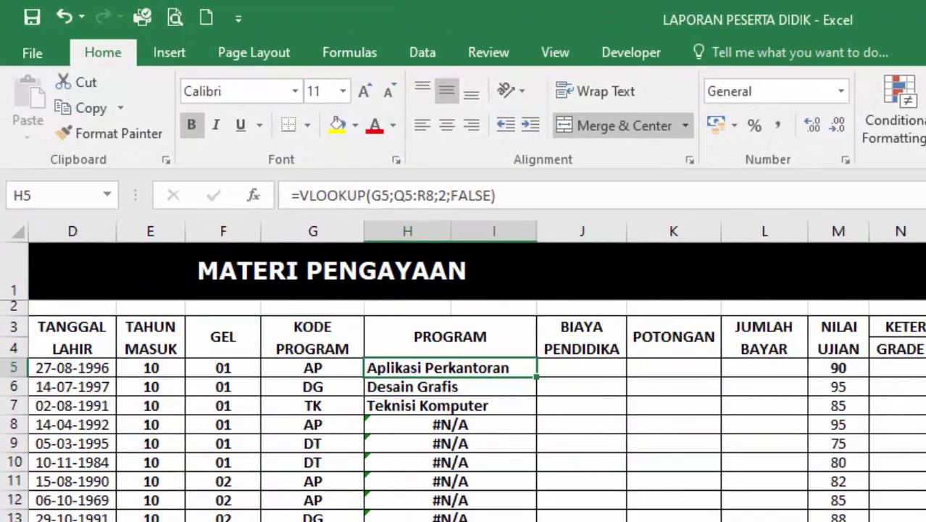
{"action": "left_click", "coordinate": [450, 197]}
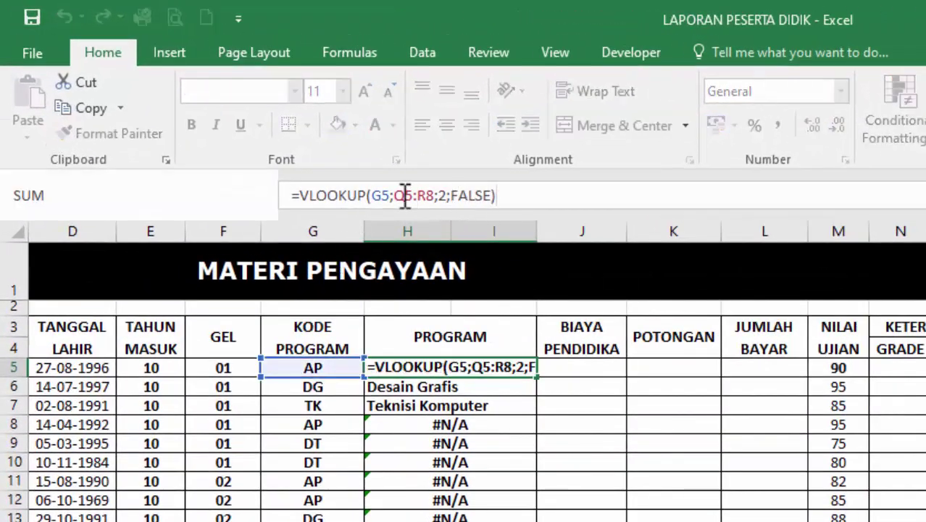
{"action": "left_click", "coordinate": [396, 195]}
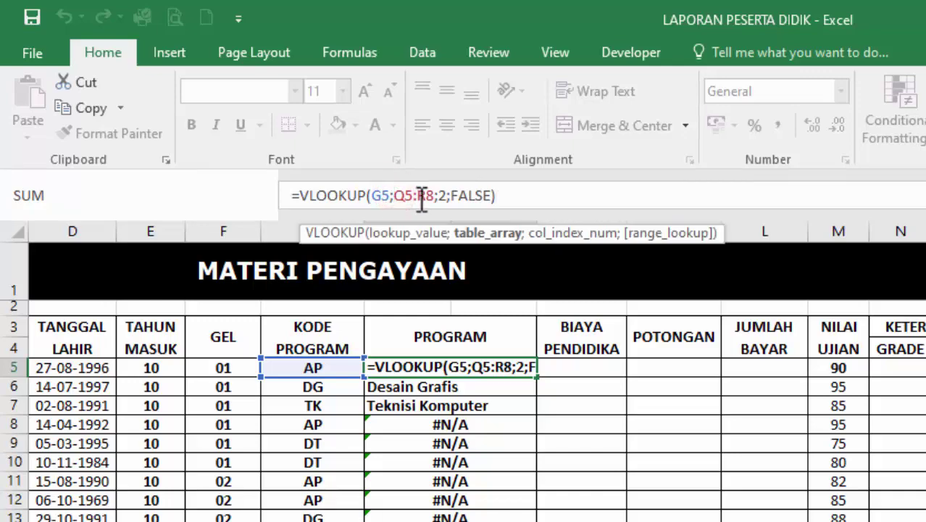
{"action": "key", "text": "F4"}
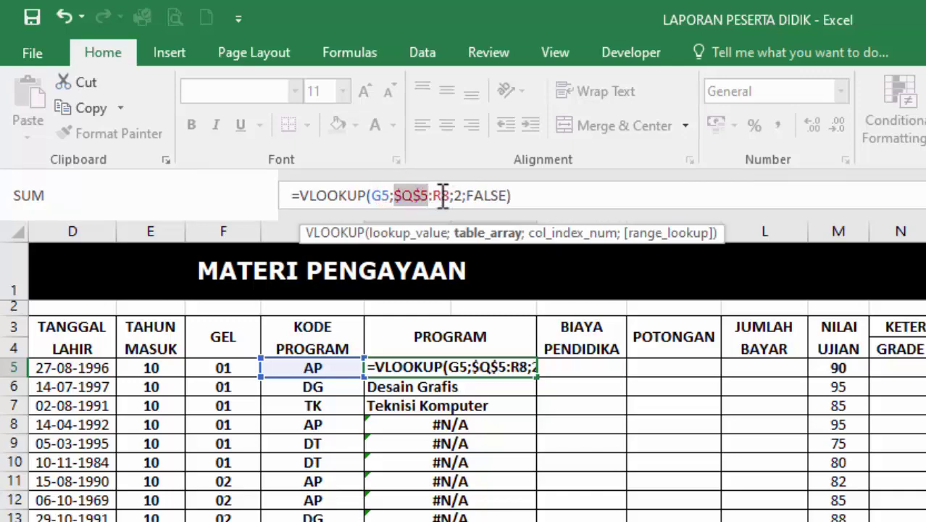
{"action": "left_click", "coordinate": [437, 196]}
{"action": "key", "text": "F4"}
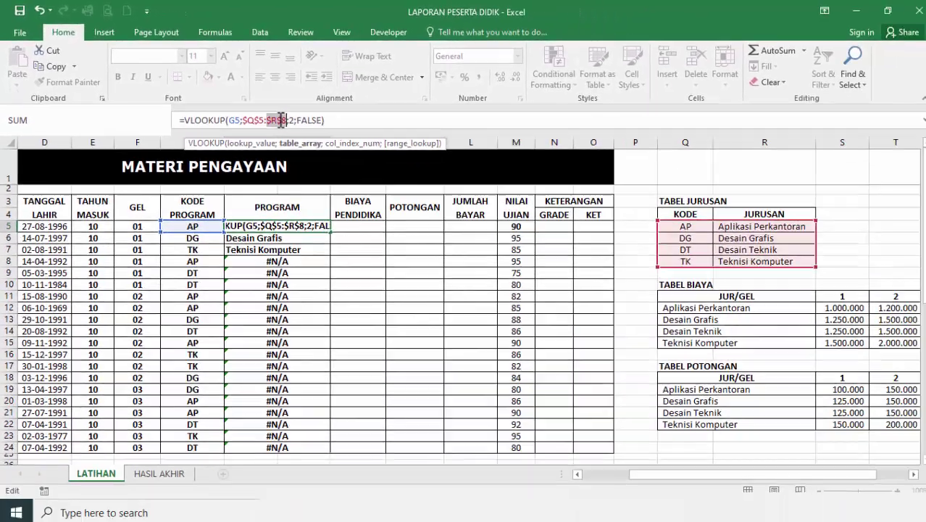
{"action": "key", "text": "Return"}
{"action": "left_click", "coordinate": [327, 230]}
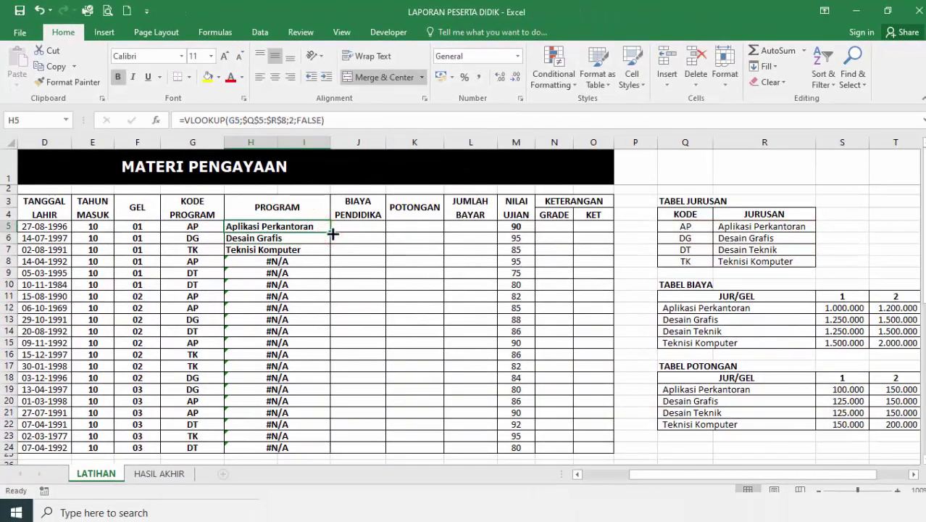
{"action": "left_click_drag", "start_coordinate": [331, 234], "coordinate": [307, 451]}
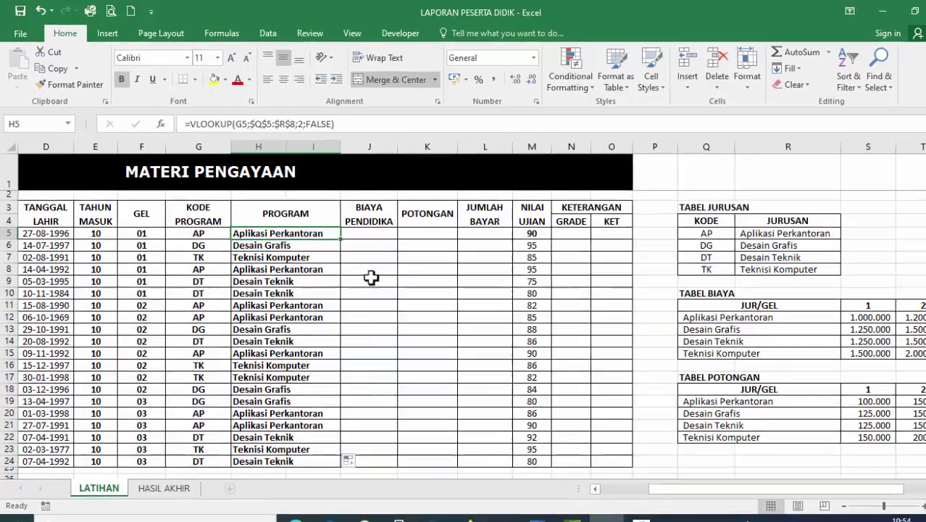
Step: Try the relative table range Q5:R8 again in H5's VLOOKUP and fill it down through H24
{"action": "left_click", "coordinate": [282, 226]}
{"action": "left_click", "coordinate": [248, 120]}
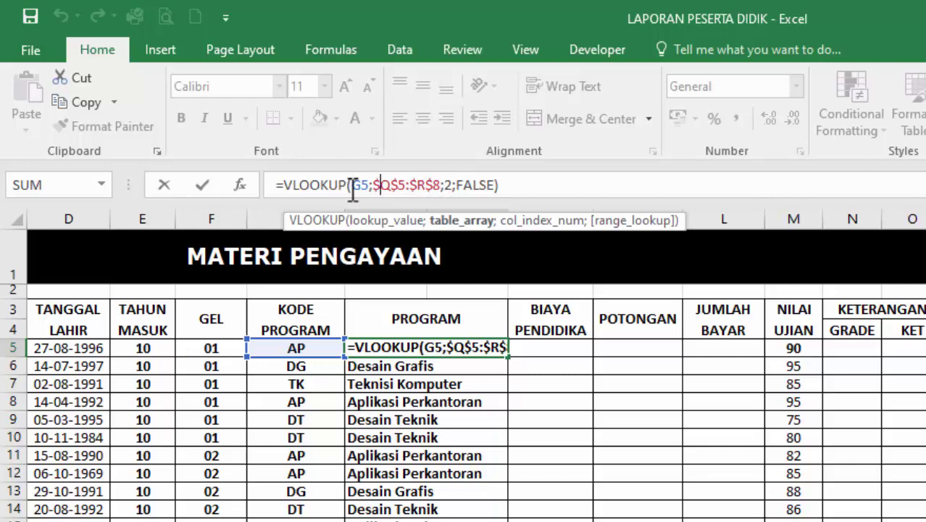
{"action": "key", "text": "BackSpace"}
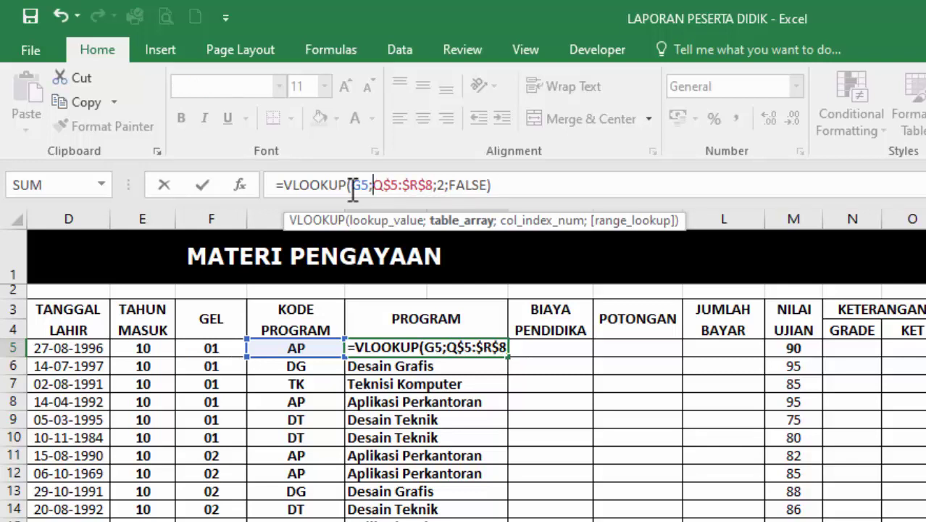
{"action": "key", "text": "Delete"}
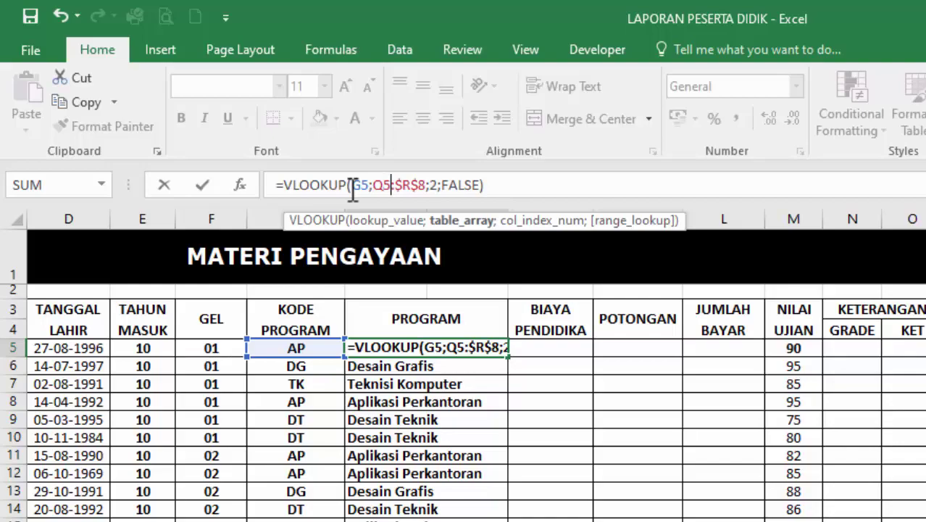
{"action": "key", "text": "BackSpace"}
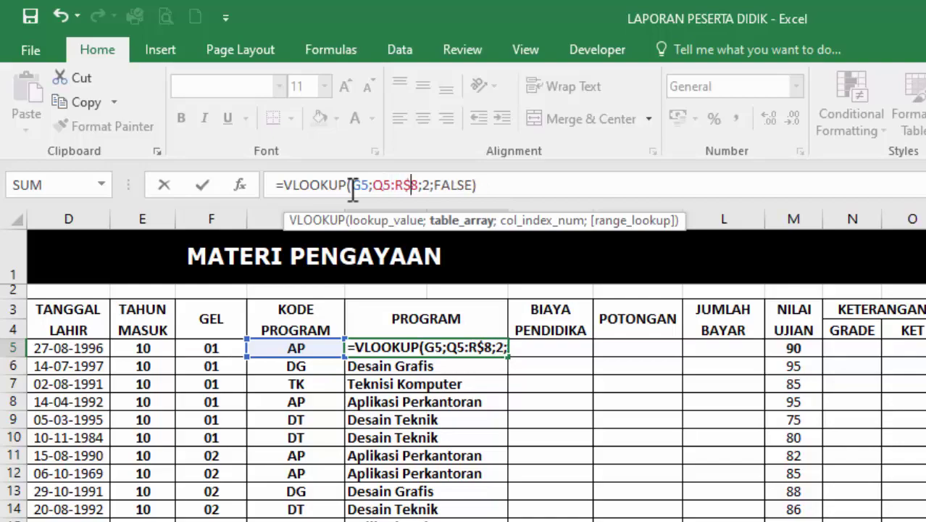
{"action": "key", "text": "BackSpace"}
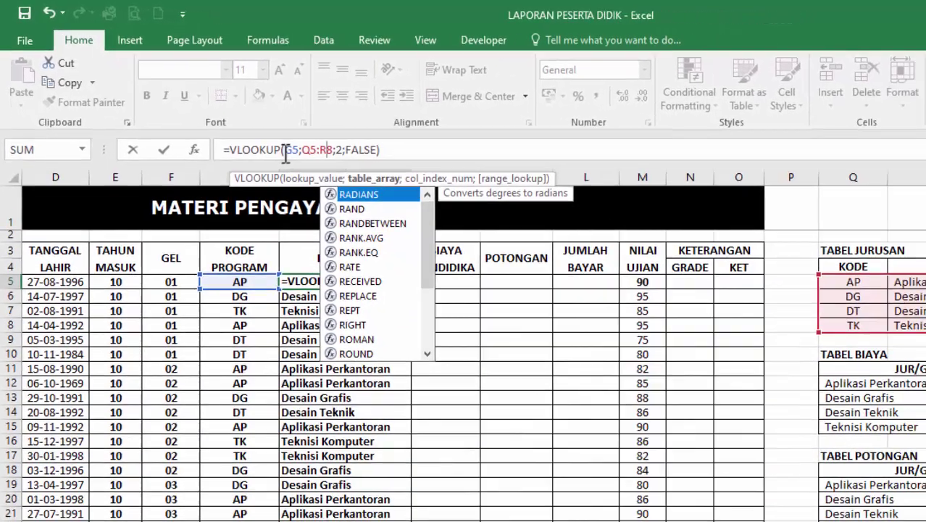
{"action": "key", "text": "Return"}
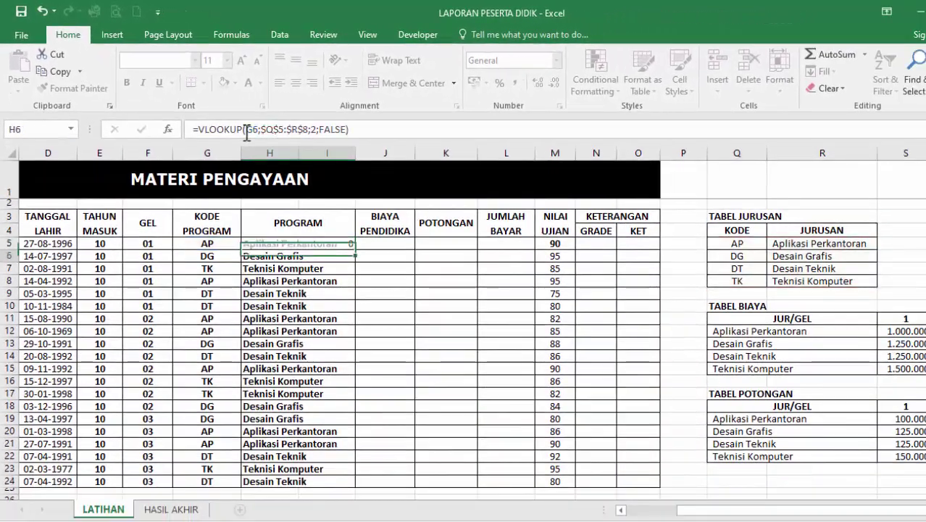
{"action": "left_click", "coordinate": [339, 244]}
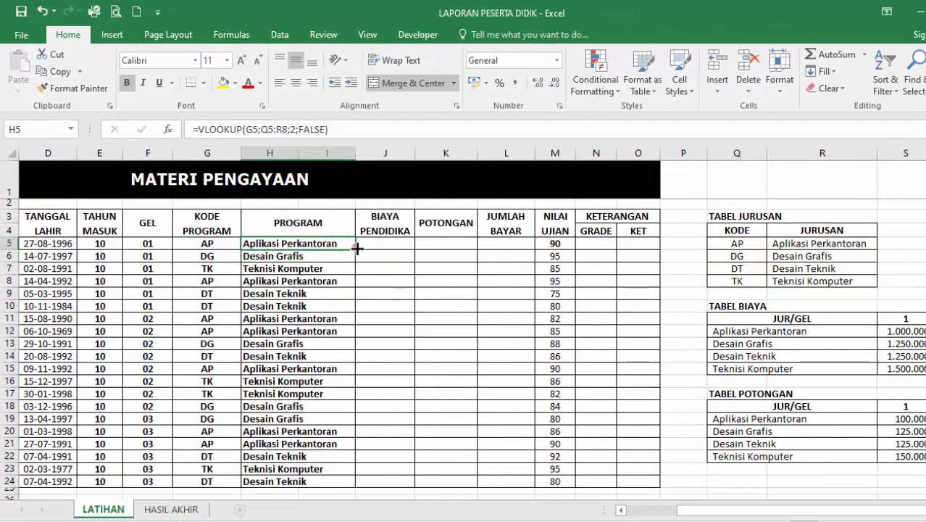
{"action": "mouse_move", "coordinate": [357, 248]}
{"action": "left_mouse_down"}
{"action": "mouse_move", "coordinate": [334, 435]}
{"action": "mouse_move", "coordinate": [337, 497]}
{"action": "mouse_move", "coordinate": [337, 481]}
{"action": "left_mouse_up"}
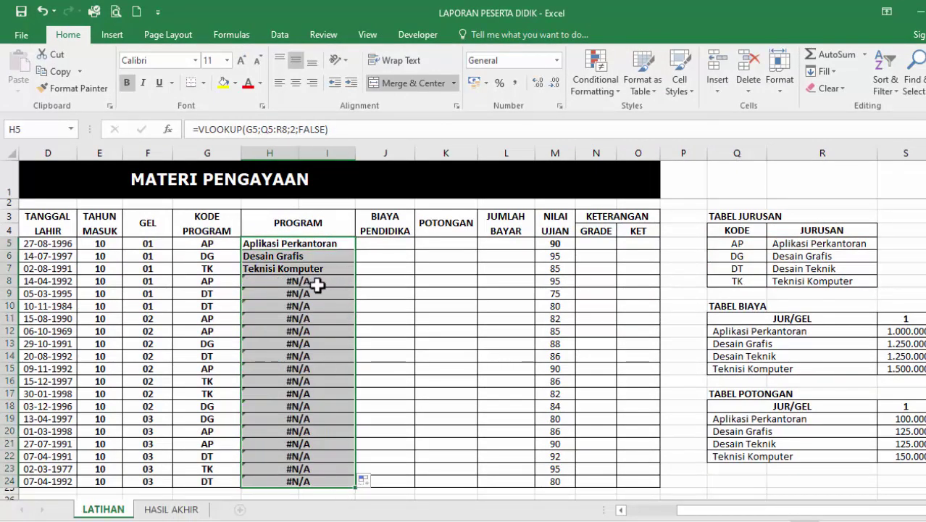
Step: Examine the table range used by the VLOOKUP formulas in H8 and further down the PROGRAM column
{"action": "left_click", "coordinate": [344, 245]}
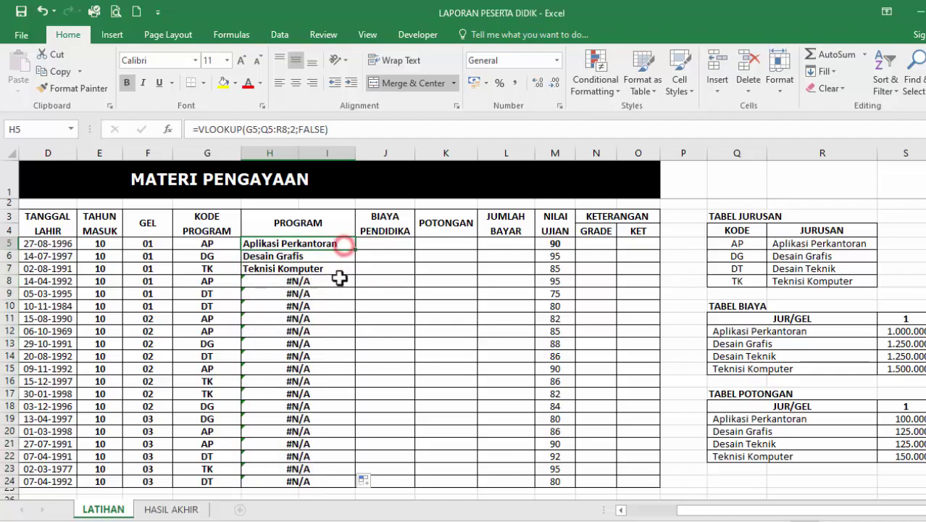
{"action": "left_click", "coordinate": [339, 278]}
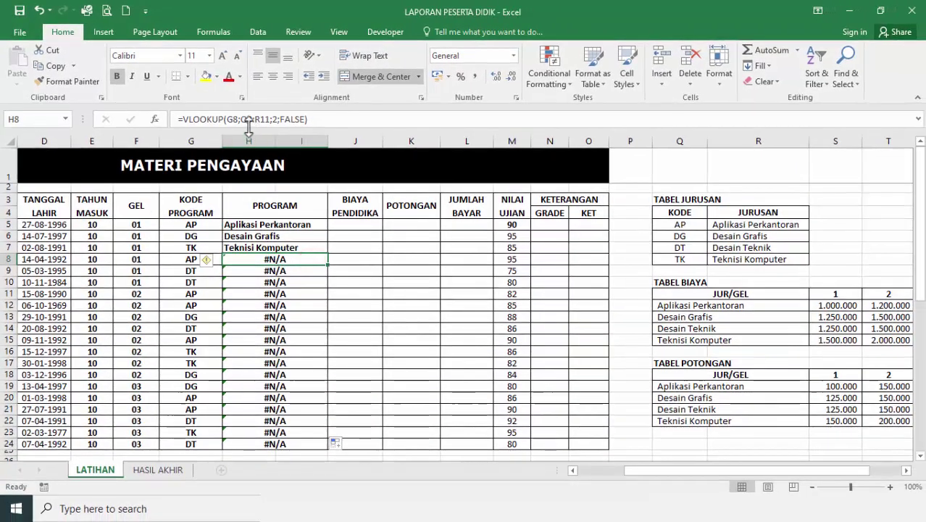
{"action": "left_click", "coordinate": [273, 128]}
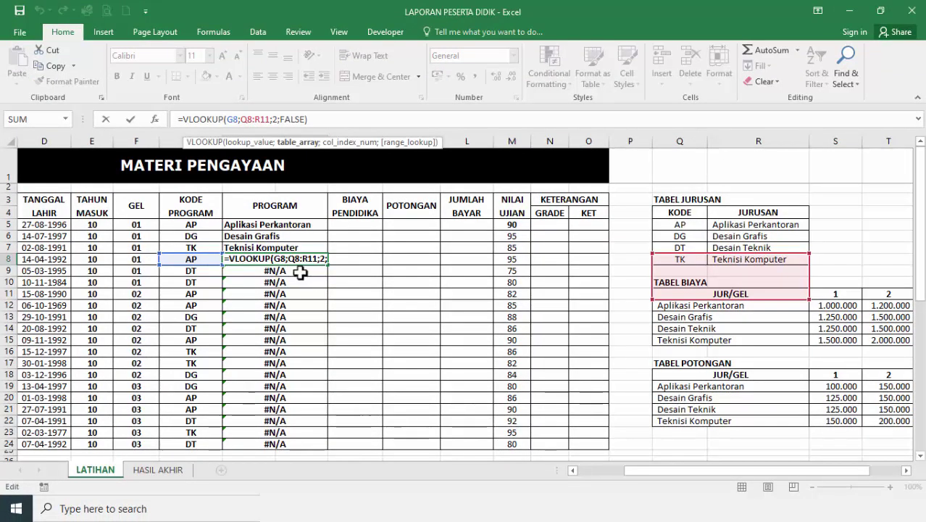
{"action": "key", "text": "Return"}
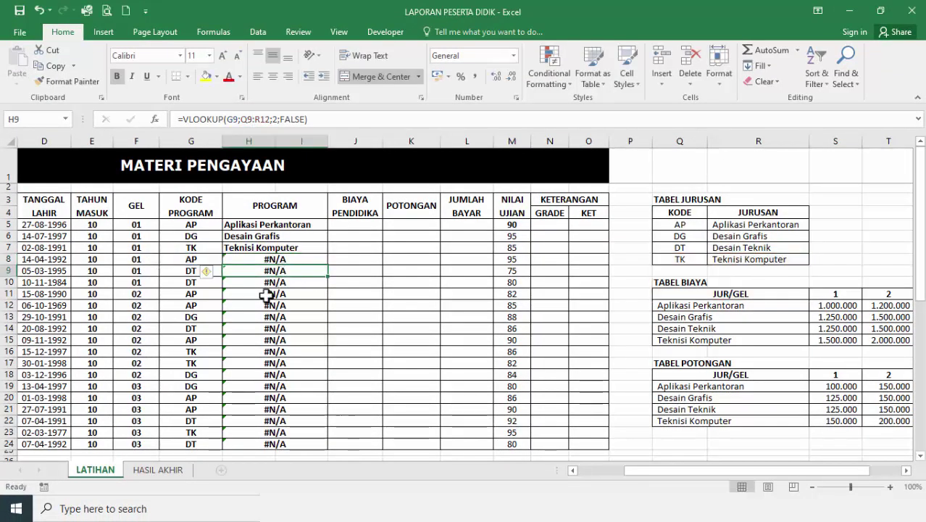
{"action": "left_click", "coordinate": [260, 384]}
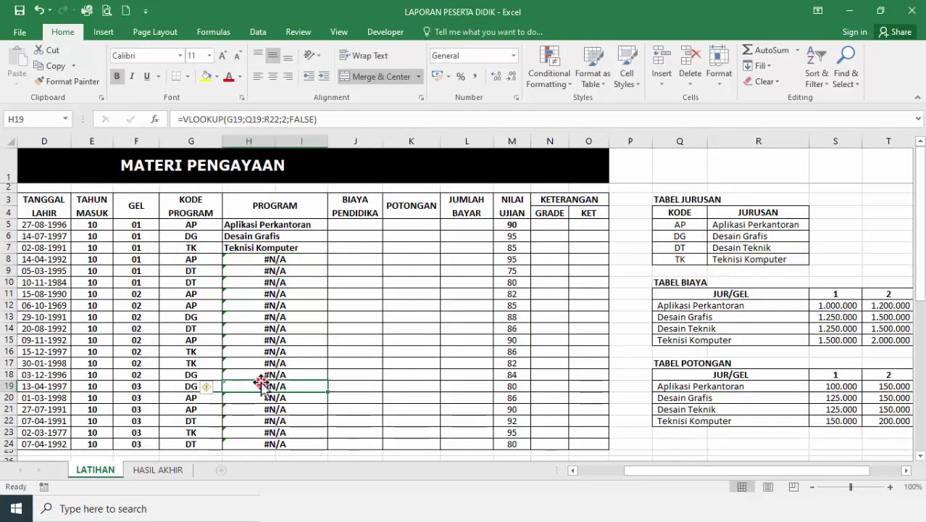
Step: Examine the table range in H19's VLOOKUP and compare it with H5's range over TABEL JURUSAN, Q5:R8
{"action": "left_click", "coordinate": [260, 118]}
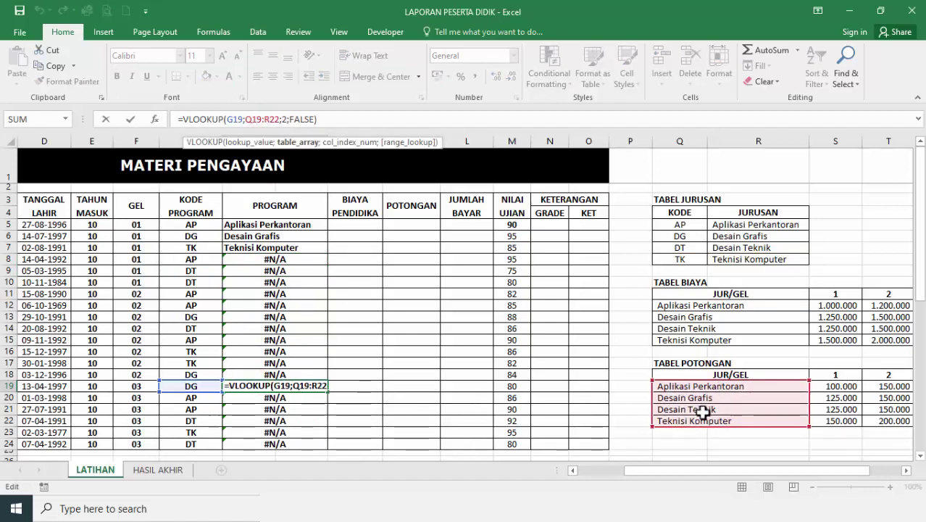
{"action": "key", "text": "Return"}
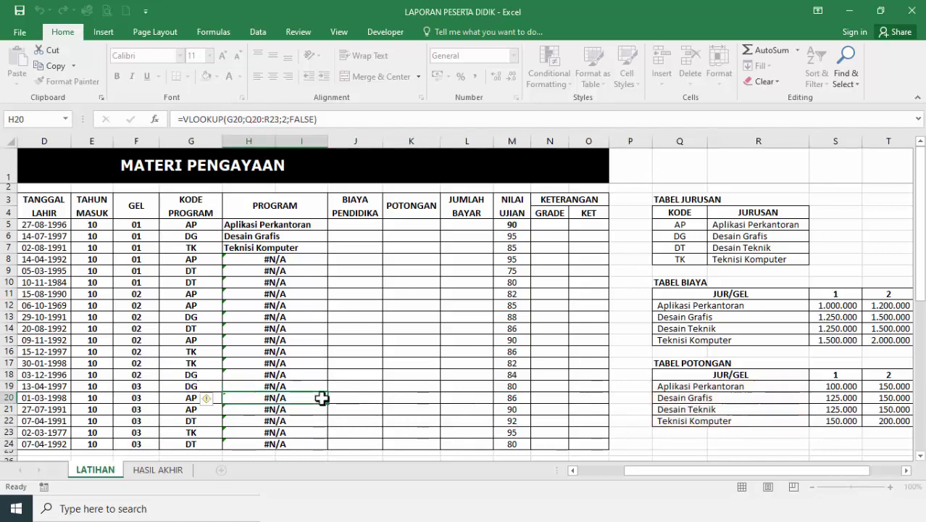
{"action": "left_click", "coordinate": [267, 225]}
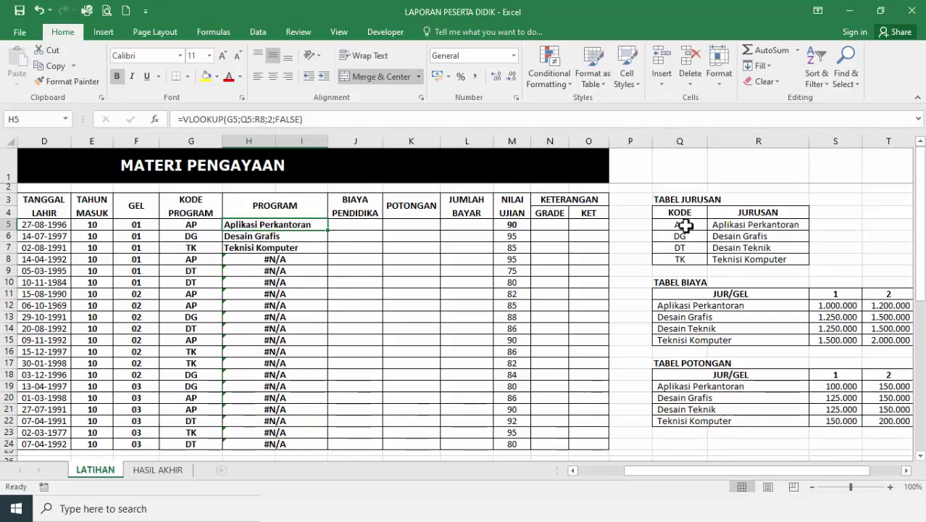
{"action": "left_click_drag", "start_coordinate": [686, 225], "coordinate": [756, 260]}
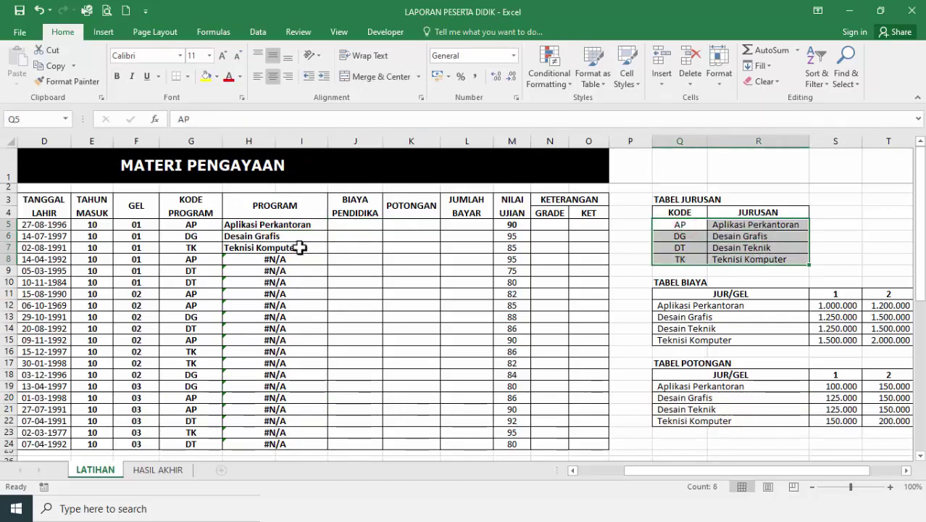
Step: Lock both ends of the table range in H5's VLOOKUP as the absolute reference $Q$5:$R$8
{"action": "left_click", "coordinate": [268, 226]}
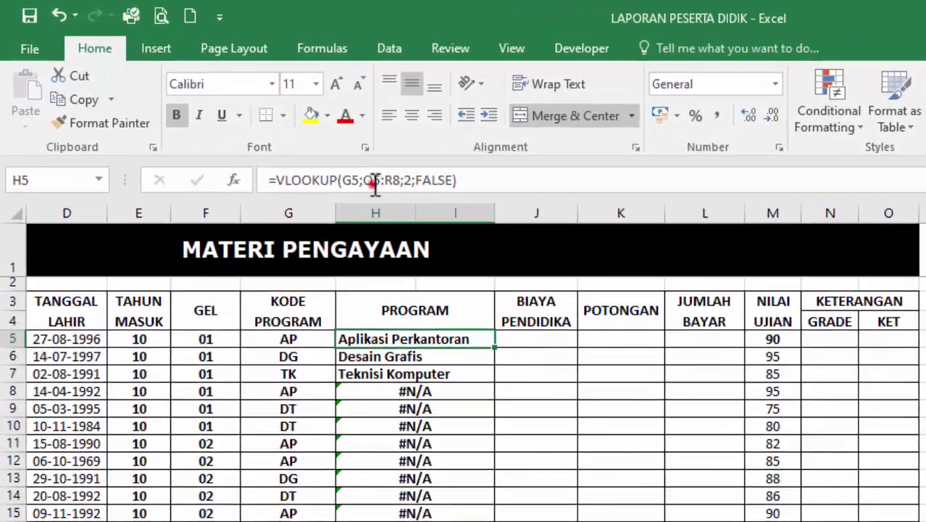
{"action": "left_click", "coordinate": [373, 183]}
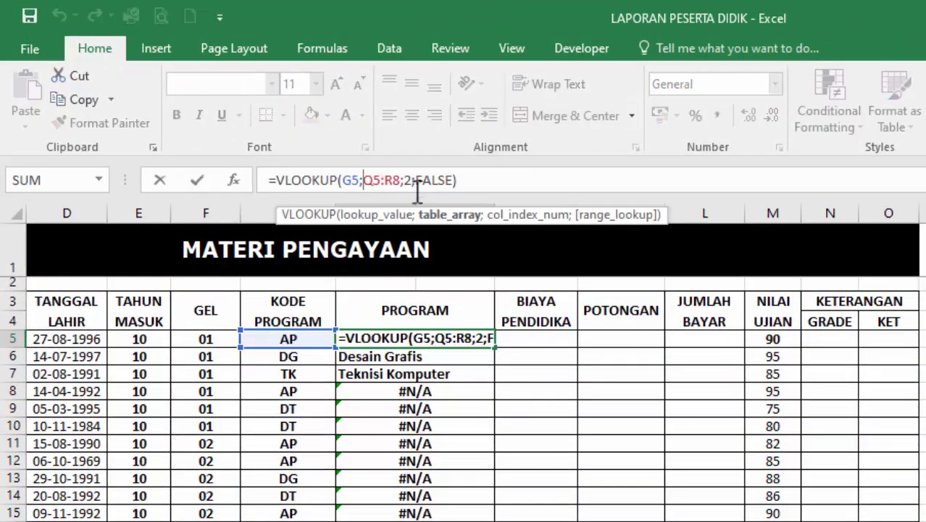
{"action": "key", "text": "F4"}
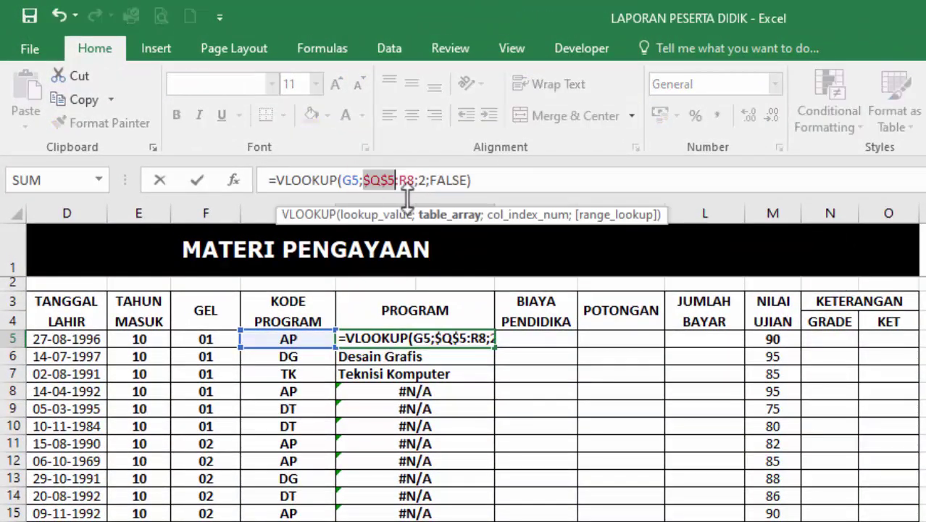
{"action": "left_click", "coordinate": [399, 180]}
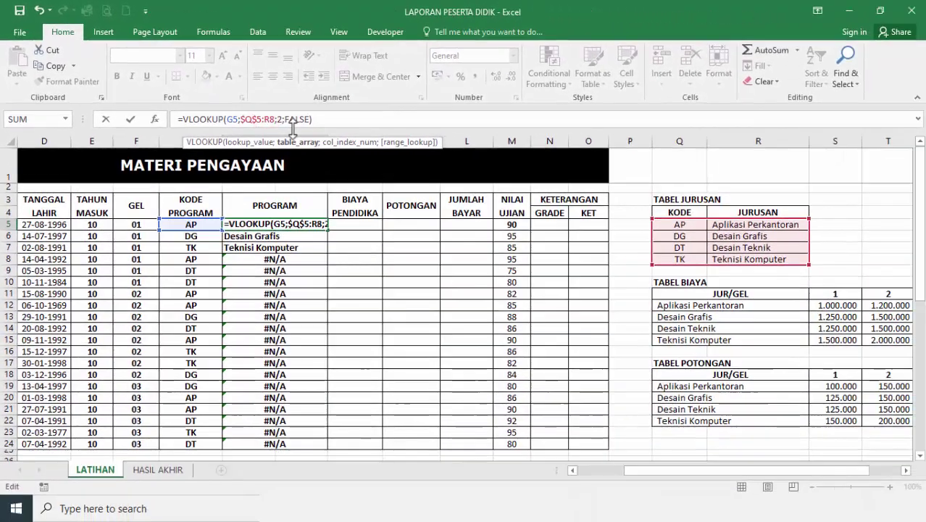
{"action": "key", "text": "F4"}
{"action": "key", "text": "Return"}
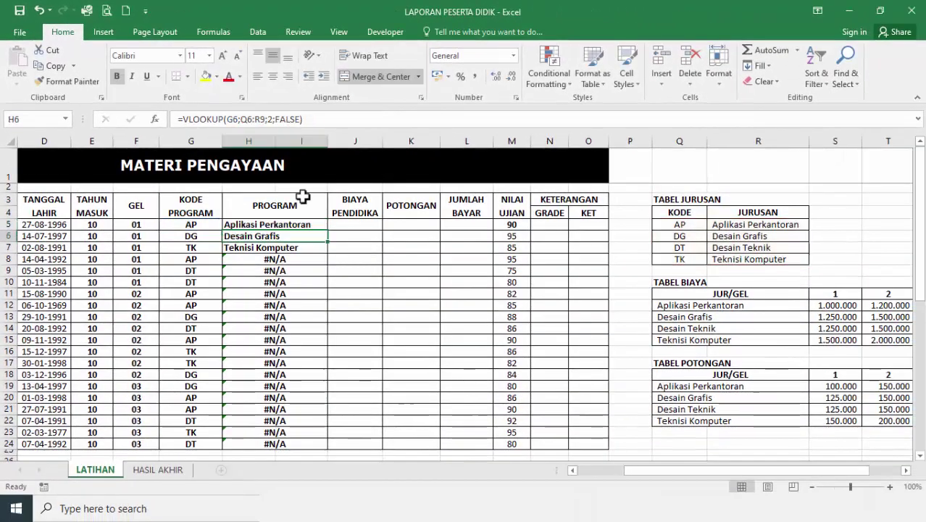
Step: Fill H5's VLOOKUP down the PROGRAM column through H24
{"action": "left_click", "coordinate": [321, 226]}
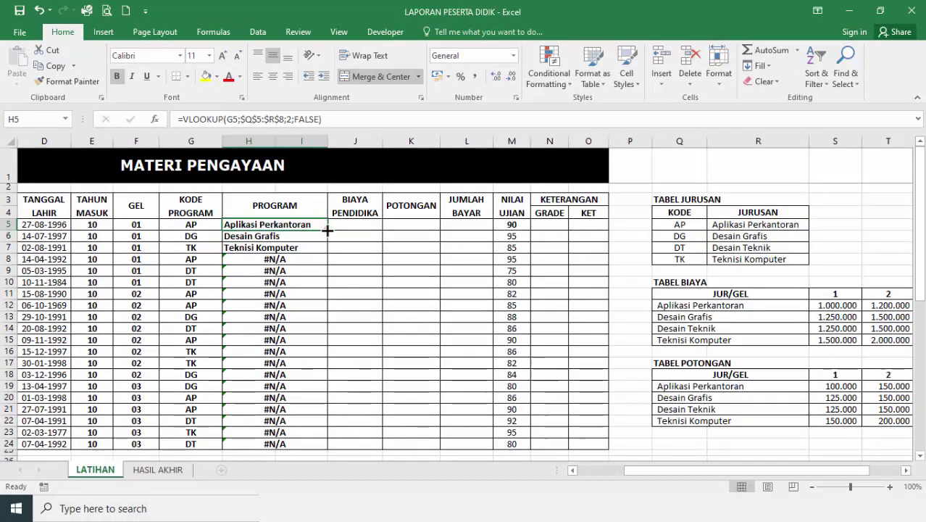
{"action": "left_click_drag", "start_coordinate": [327, 231], "coordinate": [297, 444]}
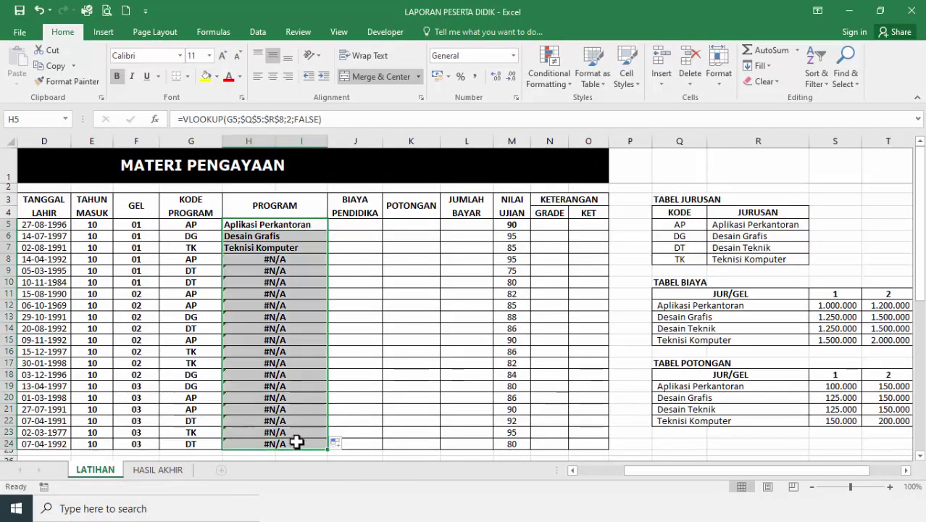
{"action": "scroll", "coordinate": [385, 355], "scroll_direction": "down", "scroll_amount": 1}
{"action": "scroll", "coordinate": [385, 355], "scroll_direction": "up", "scroll_amount": 1}
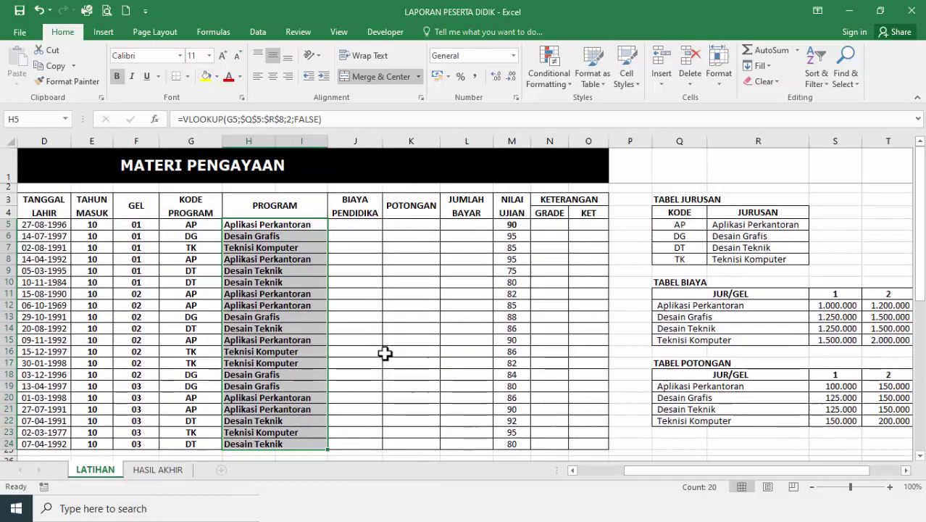
Step: Check the VLOOKUP formulas in H8 and H22 against the TABEL JURUSAN range Q5:R8
{"action": "left_click", "coordinate": [308, 263]}
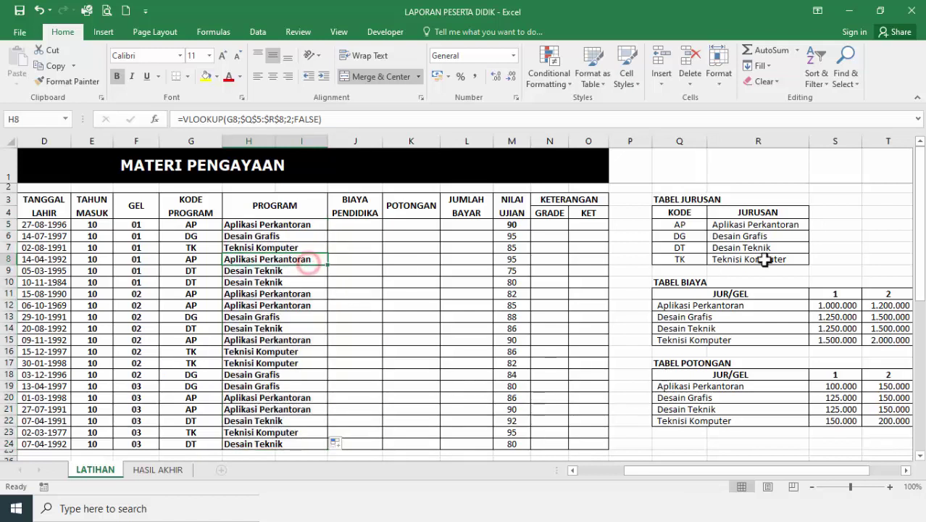
{"action": "left_click_drag", "start_coordinate": [679, 224], "coordinate": [761, 259]}
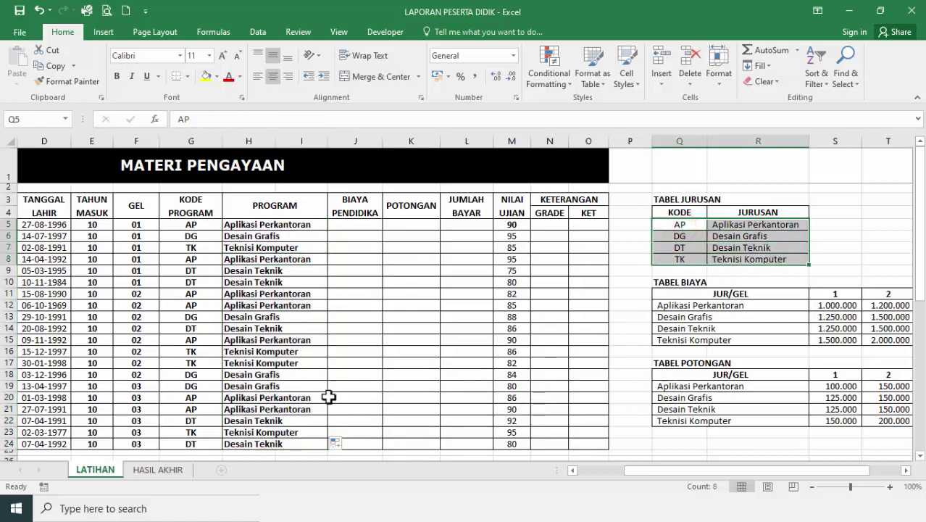
{"action": "left_click", "coordinate": [273, 420]}
{"action": "left_click_drag", "start_coordinate": [679, 225], "coordinate": [768, 259]}
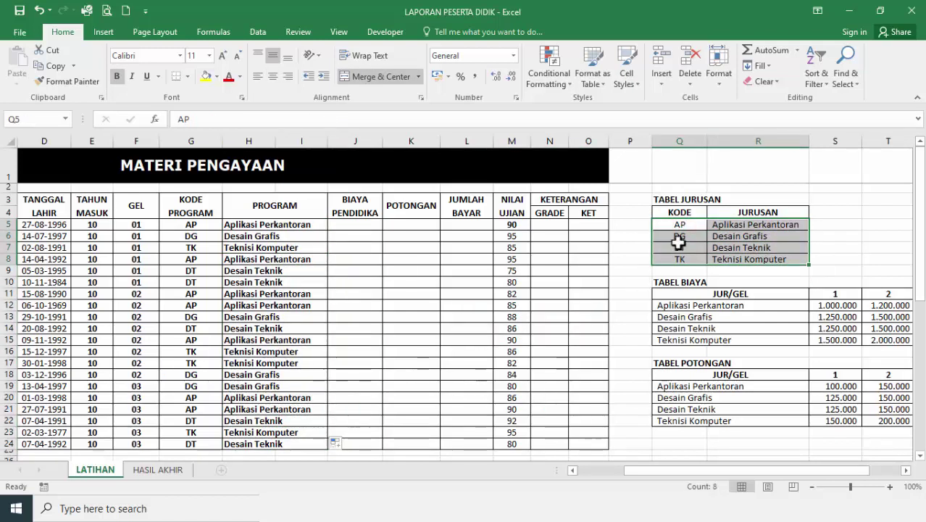
Step: Review the KETENTUAN SOAL rule for Biaya Pendidikan and the rows and fee columns of TABEL BIAYA
{"action": "left_click", "coordinate": [355, 236]}
{"action": "left_click", "coordinate": [378, 224]}
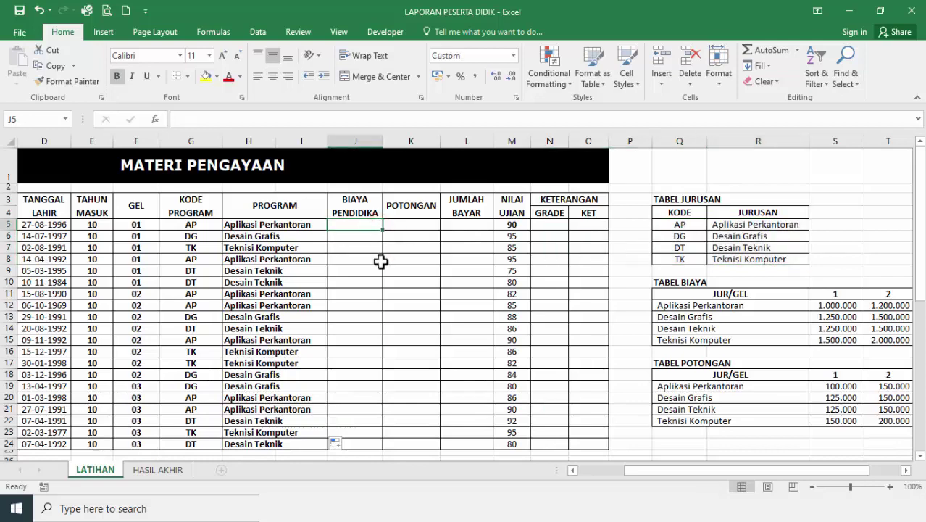
{"action": "scroll", "coordinate": [526, 381], "scroll_direction": "down", "scroll_amount": 6}
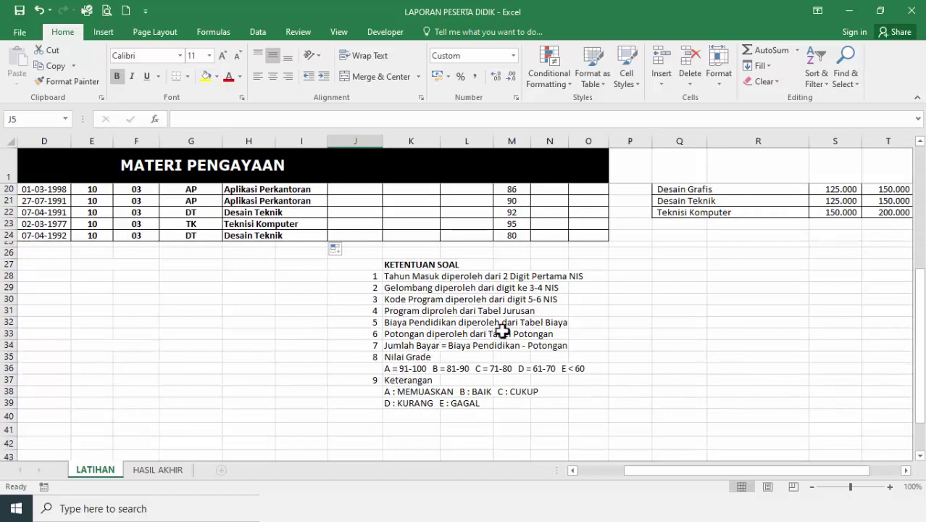
{"action": "scroll", "coordinate": [566, 356], "scroll_direction": "up", "scroll_amount": 6}
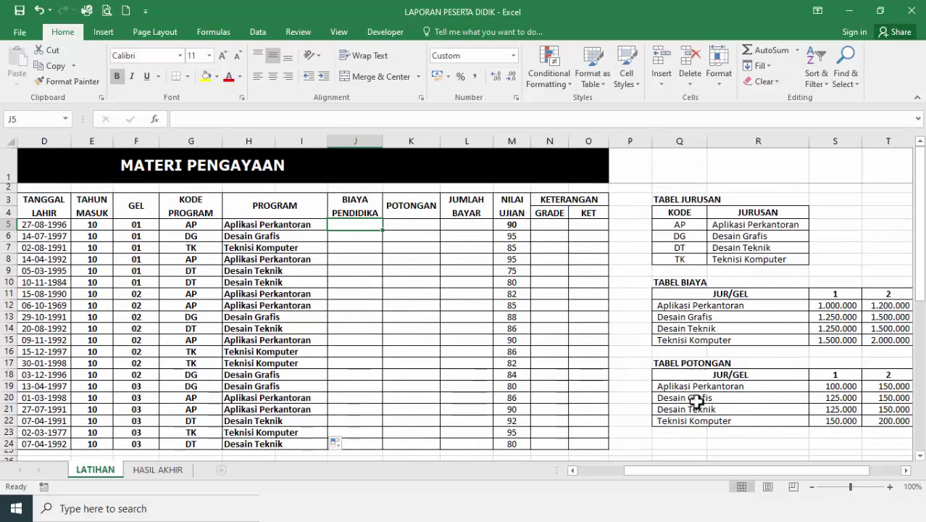
{"action": "left_click_drag", "start_coordinate": [695, 473], "coordinate": [727, 476]}
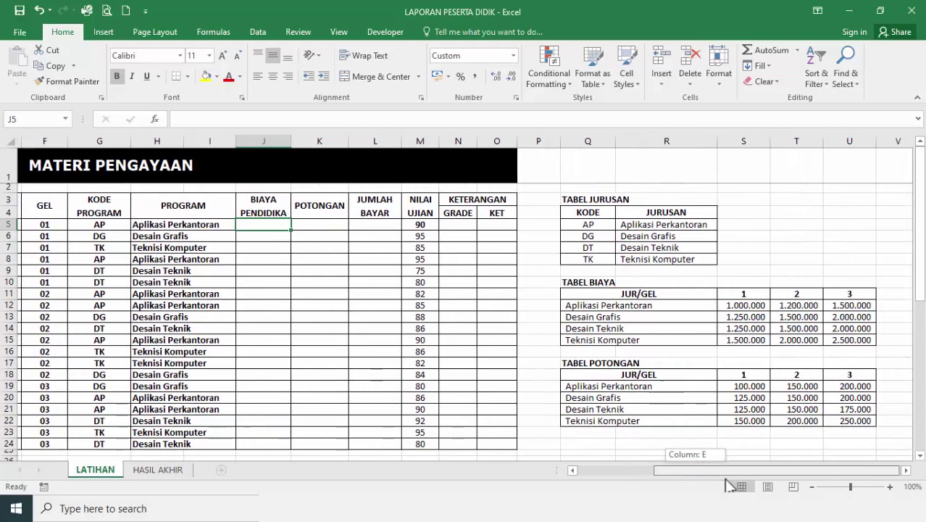
{"action": "left_click_drag", "start_coordinate": [583, 305], "coordinate": [828, 350]}
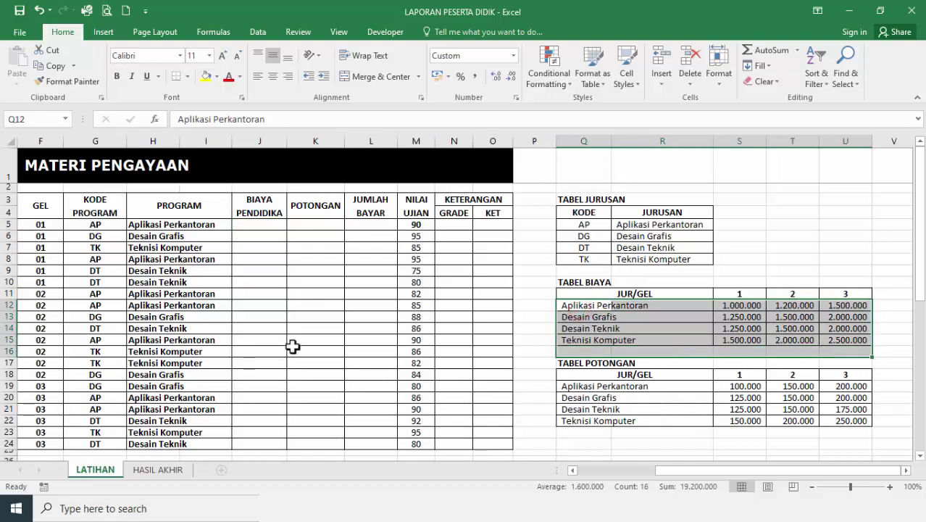
Step: Start an IF formula in J5, the first BIAYA PENDIDIKAN cell
{"action": "left_click", "coordinate": [257, 227]}
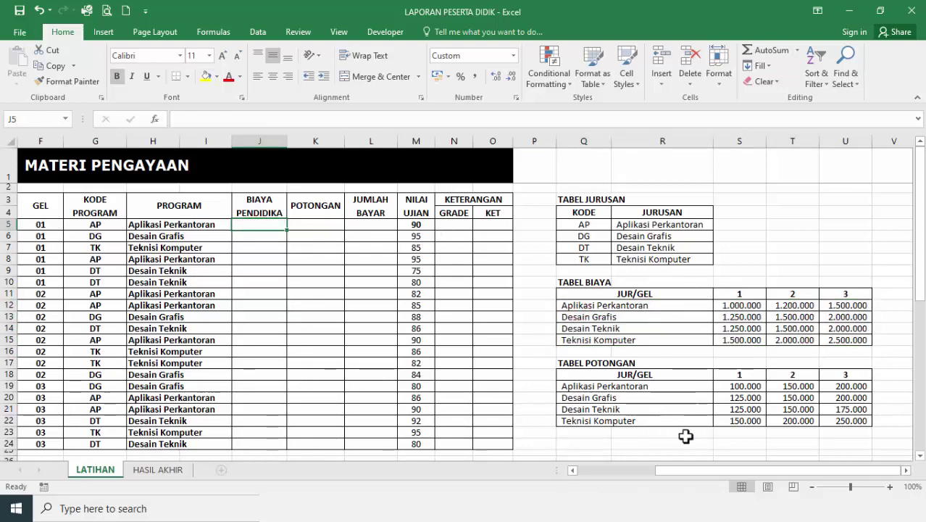
{"action": "left_click_drag", "start_coordinate": [686, 473], "coordinate": [669, 470]}
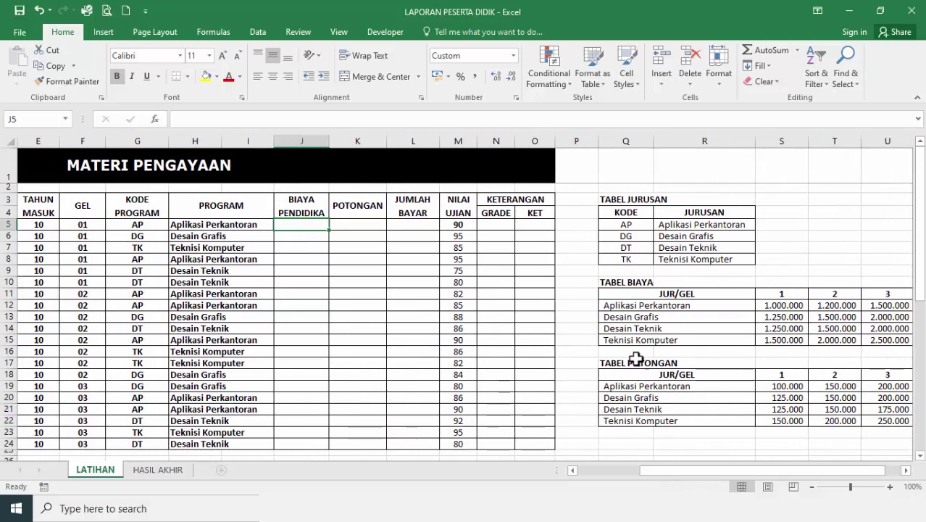
{"action": "type", "text": "="}
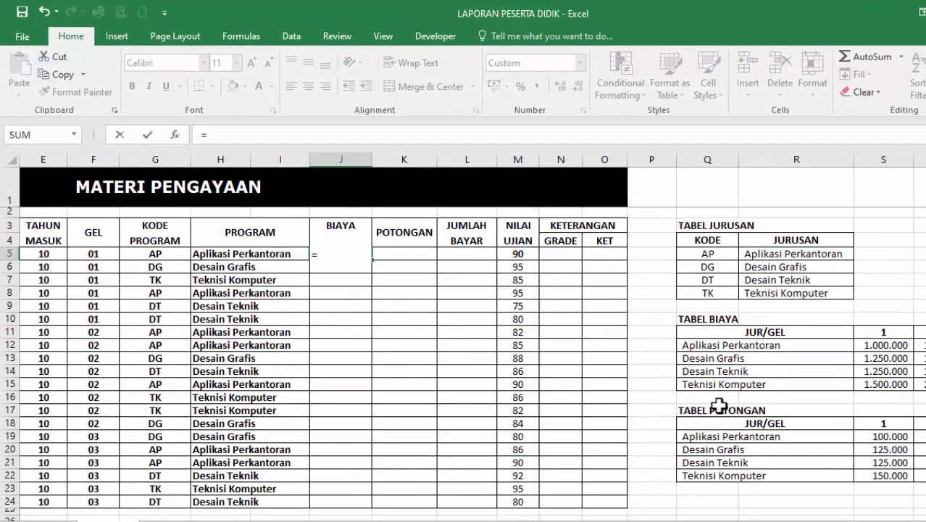
{"action": "type", "text": "IF("}
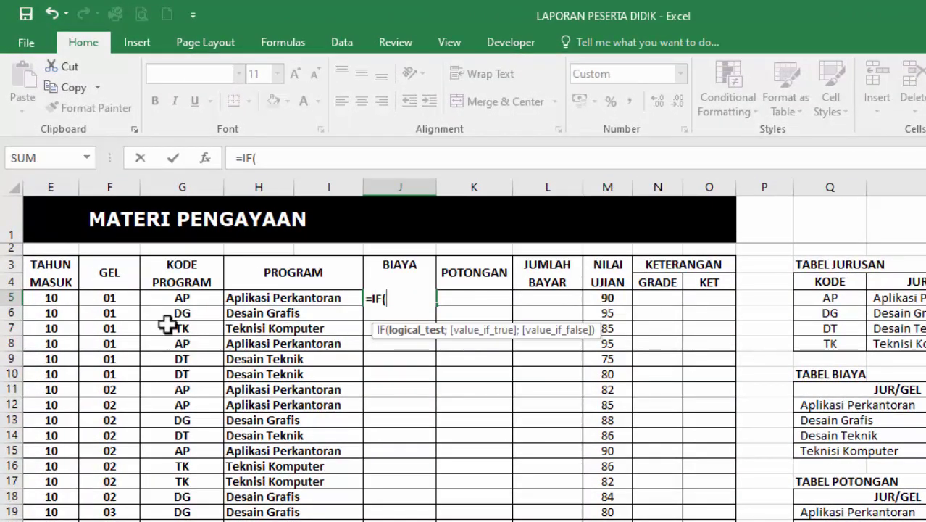
{"action": "left_click", "coordinate": [184, 297]}
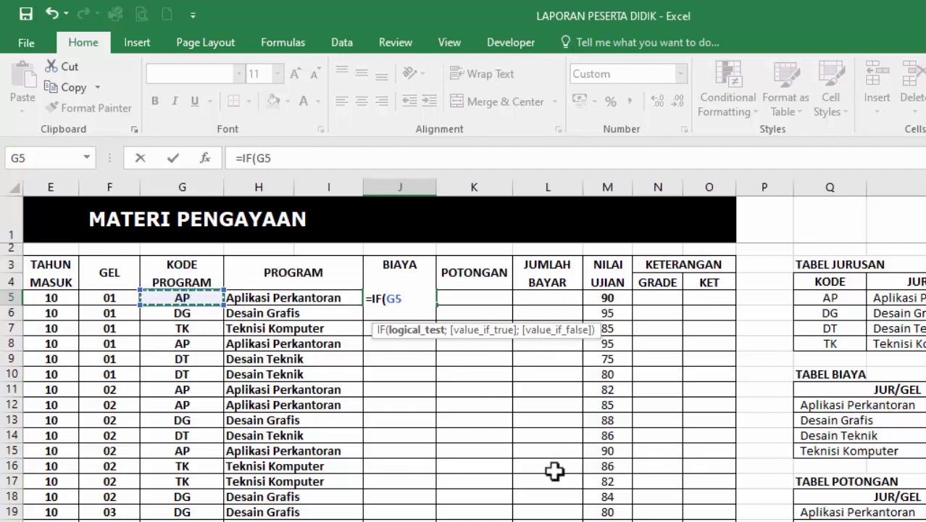
{"action": "key", "text": "BackSpace"}
{"action": "key", "text": "BackSpace"}
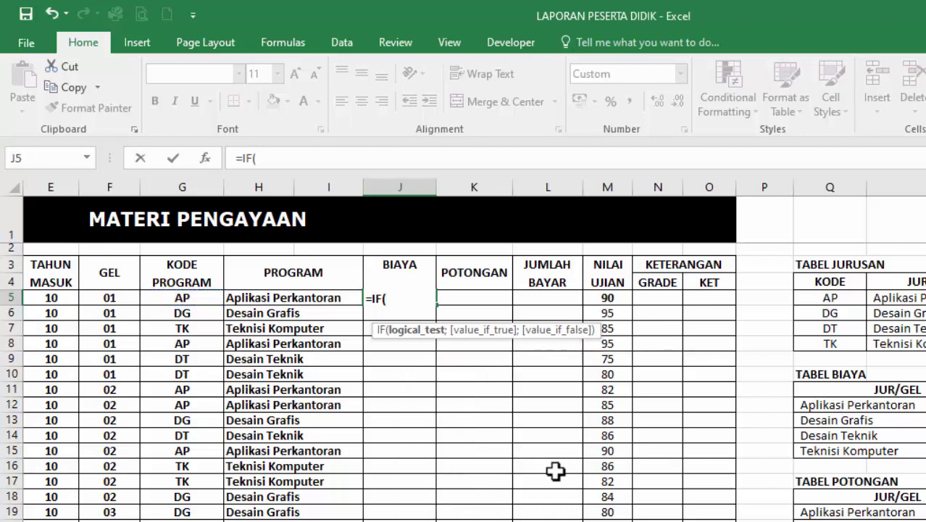
Step: Set the logical test of J5's IF formula to F5="01", using the GEL cell
{"action": "left_click", "coordinate": [114, 297]}
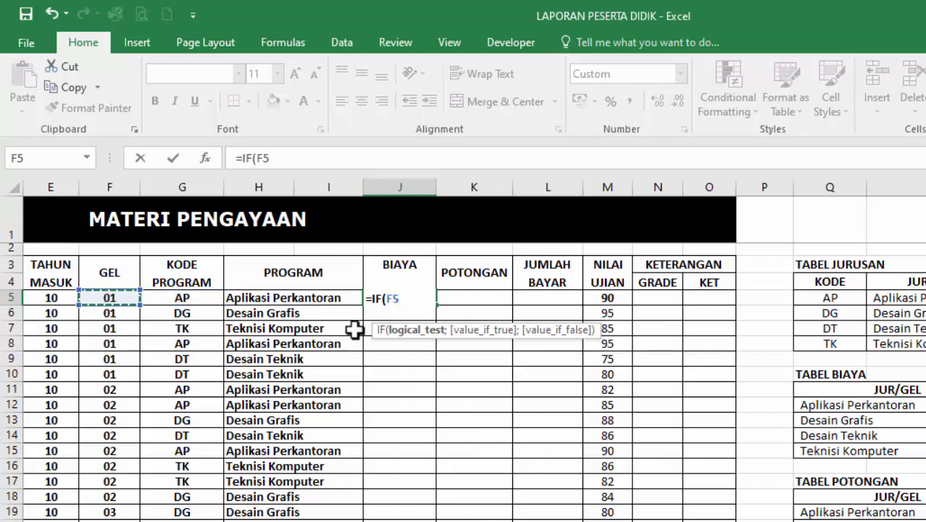
{"action": "type", "text": "=\"01"}
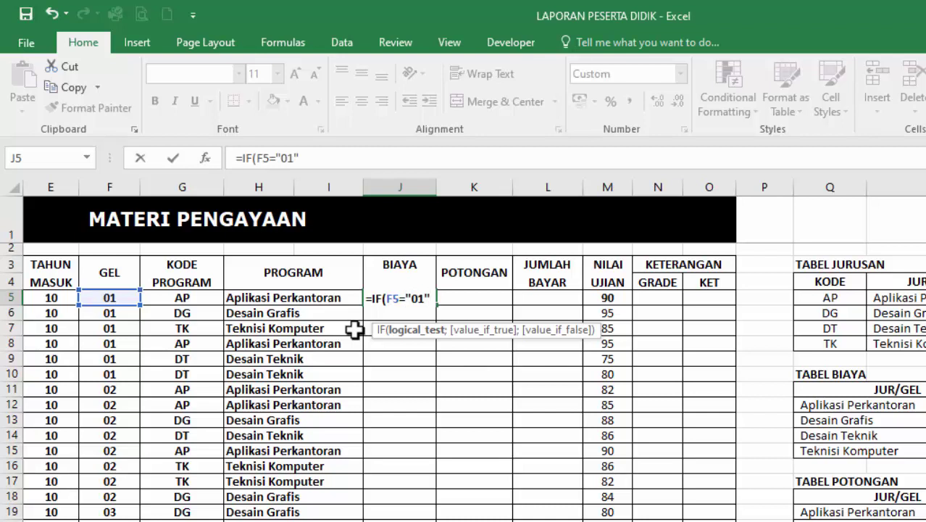
{"action": "type", "text": "\";"}
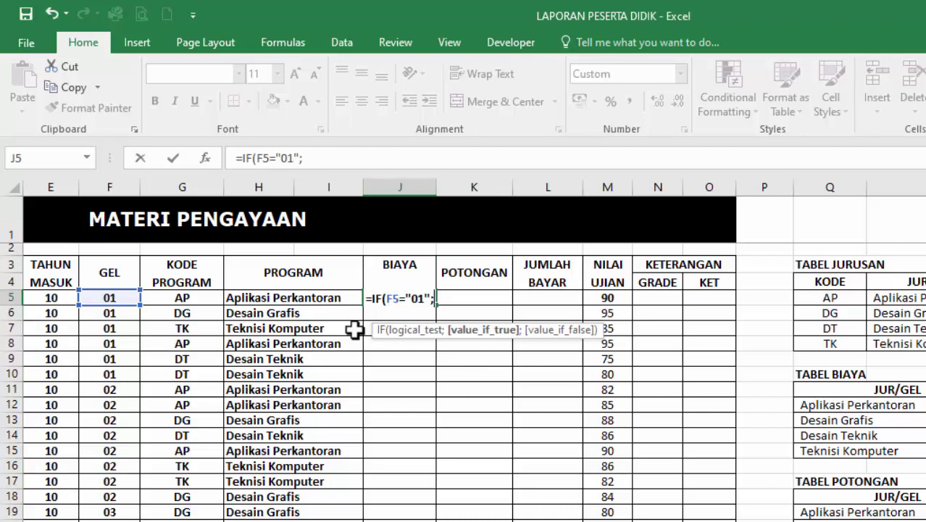
Step: Nest a VLOOKUP as the IF's true value in J5, looking up H5 in TABEL BIAYA range Q12:U15 with column index 3
{"action": "type", "text": "VLO"}
{"action": "key", "text": "Tab"}
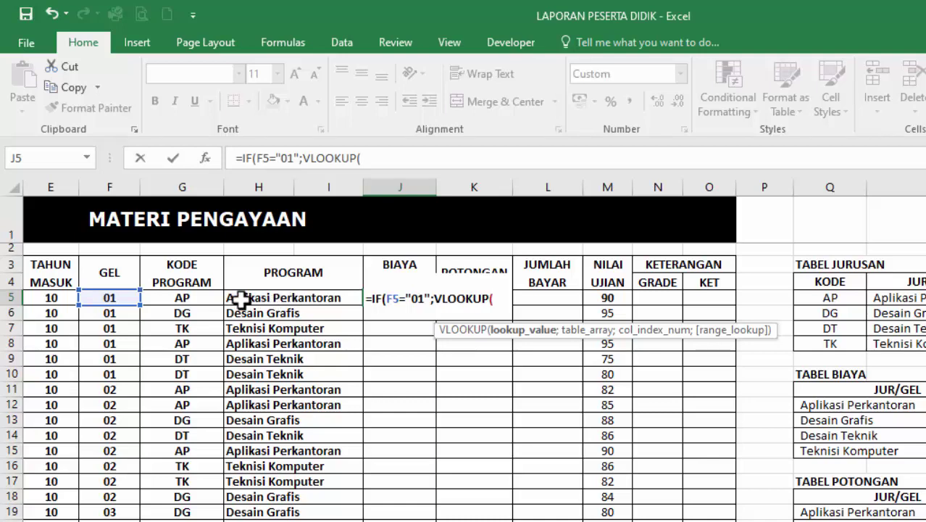
{"action": "left_click", "coordinate": [241, 298]}
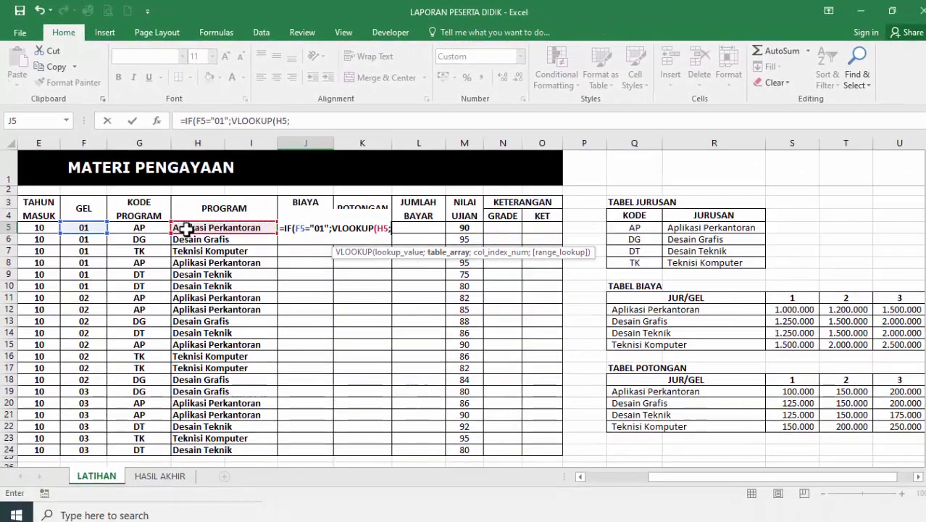
{"action": "type", "text": ";"}
{"action": "left_click_drag", "start_coordinate": [671, 477], "coordinate": [696, 482]}
{"action": "left_click_drag", "start_coordinate": [576, 310], "coordinate": [593, 310]}
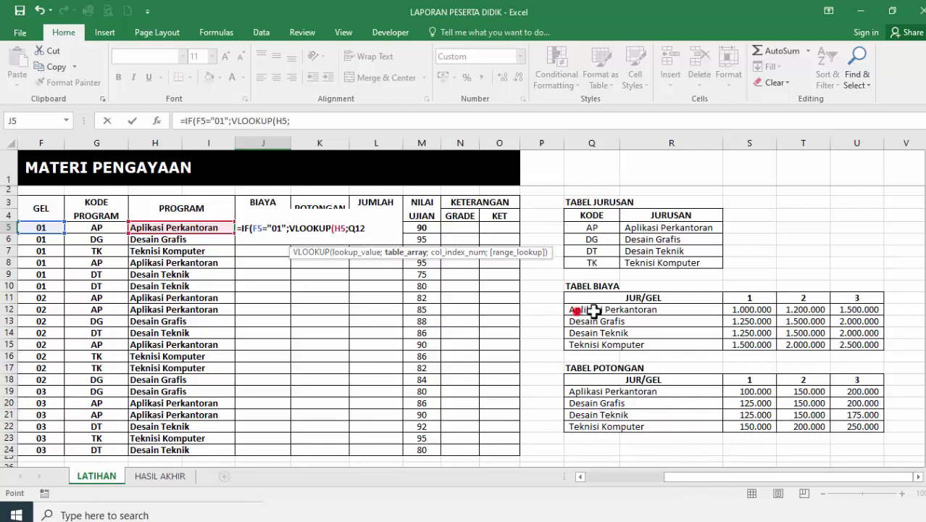
{"action": "left_click_drag", "start_coordinate": [858, 343], "coordinate": [857, 346]}
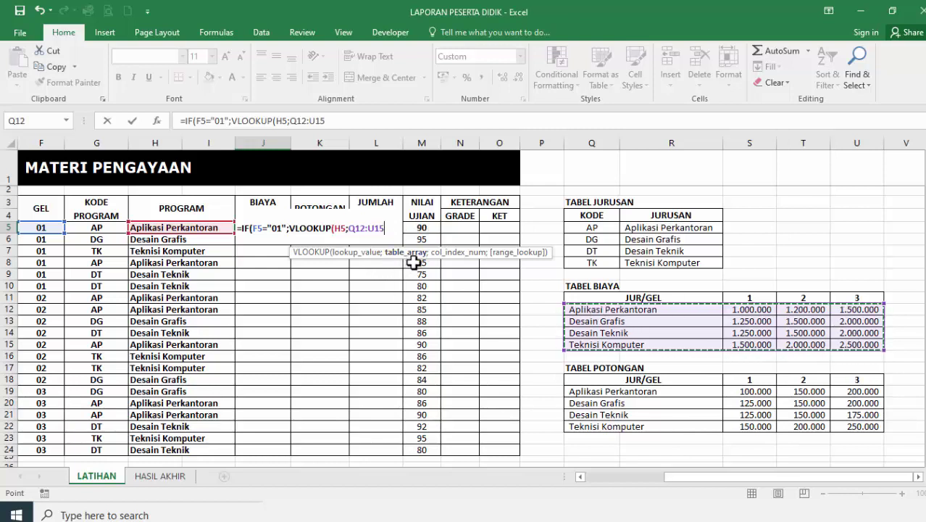
{"action": "type", "text": ";"}
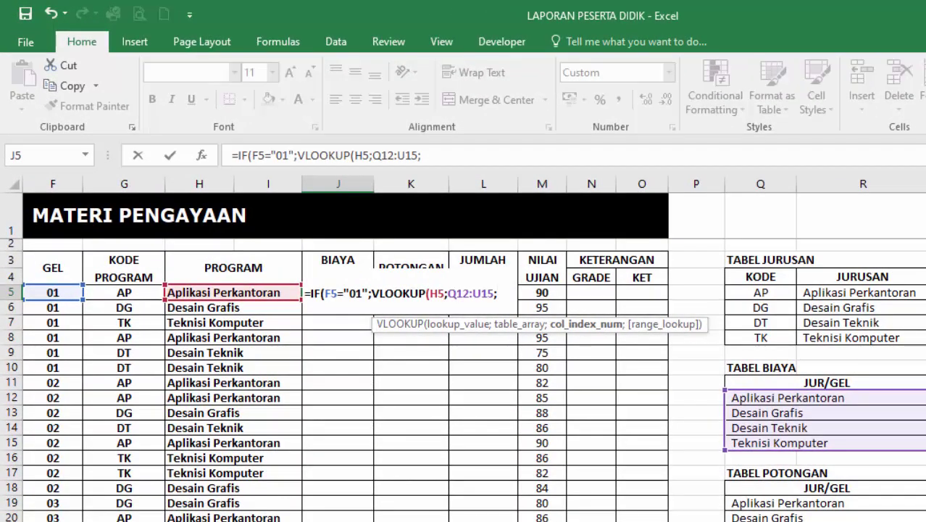
{"action": "type", "text": "3)"}
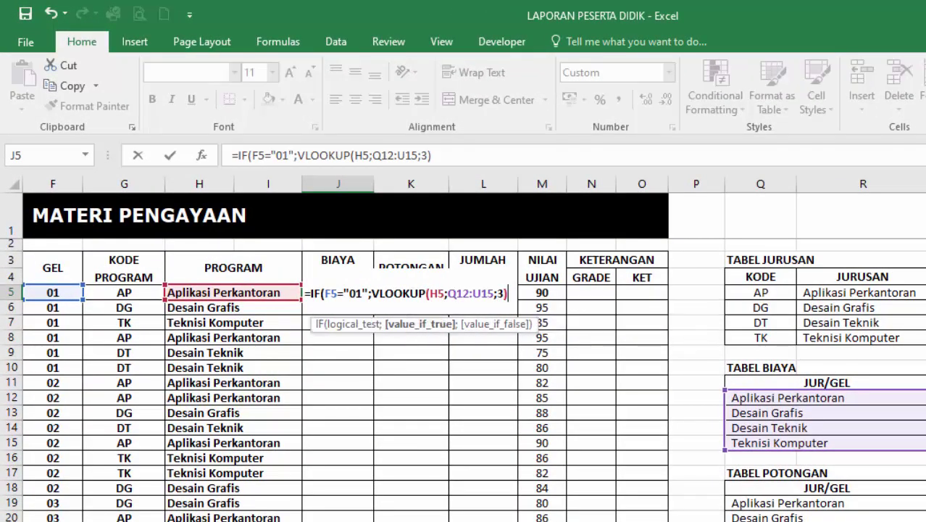
Step: Nest a second IF as the false value in J5's formula, with the logical test F5="02"
{"action": "type", "text": ";IF"}
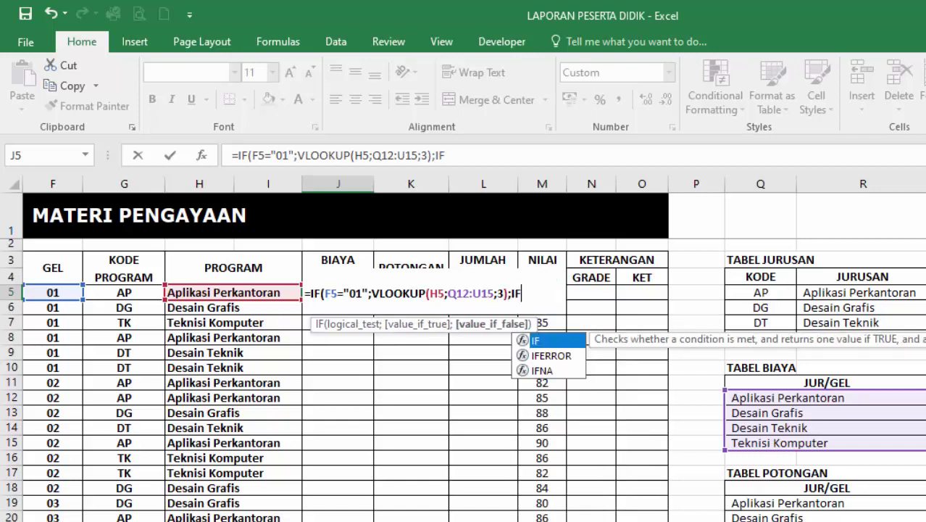
{"action": "type", "text": "("}
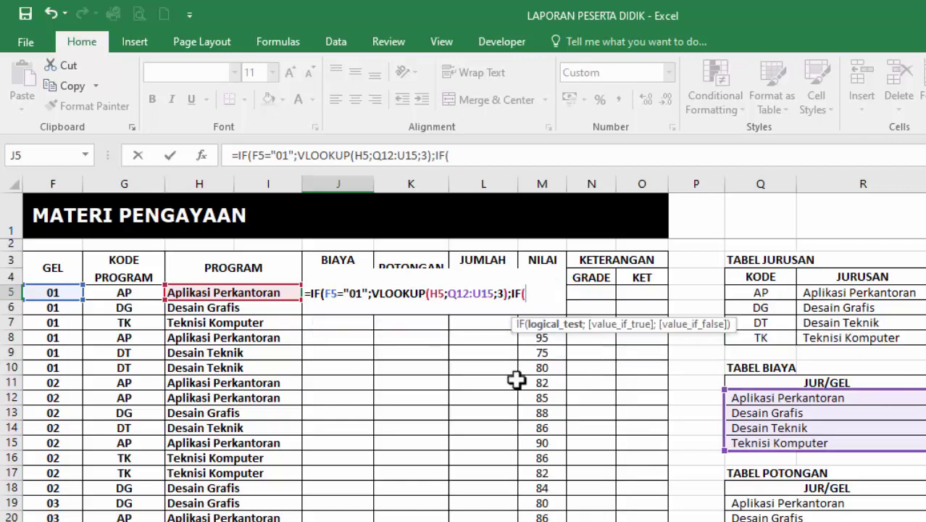
{"action": "left_click", "coordinate": [52, 294]}
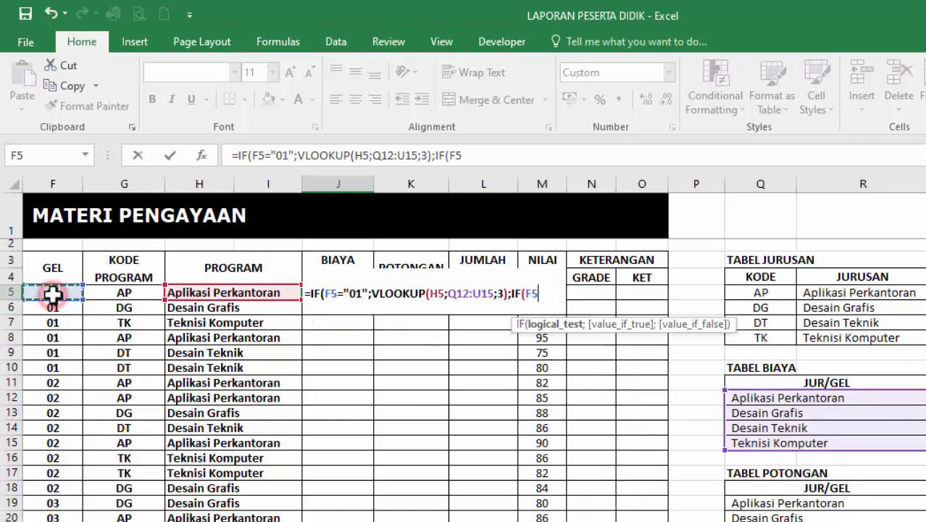
{"action": "type", "text": "="}
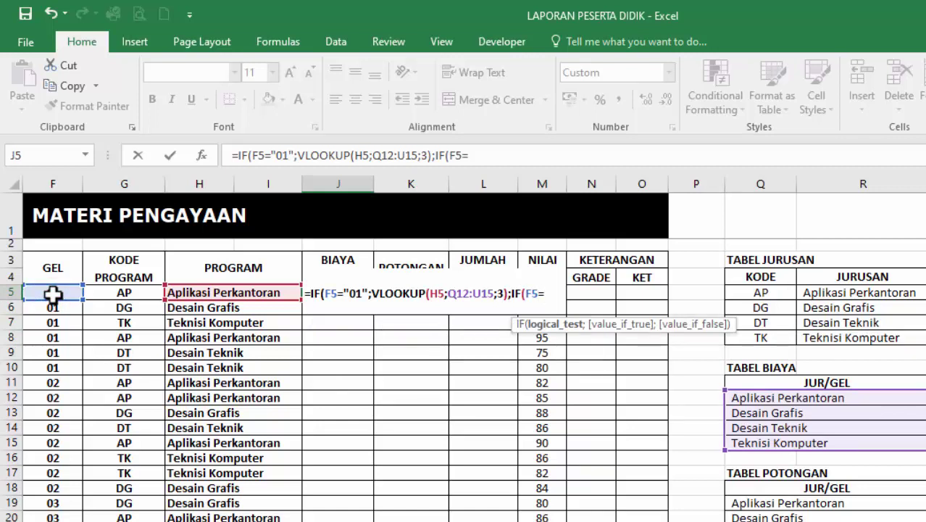
{"action": "type", "text": "\"02\";"}
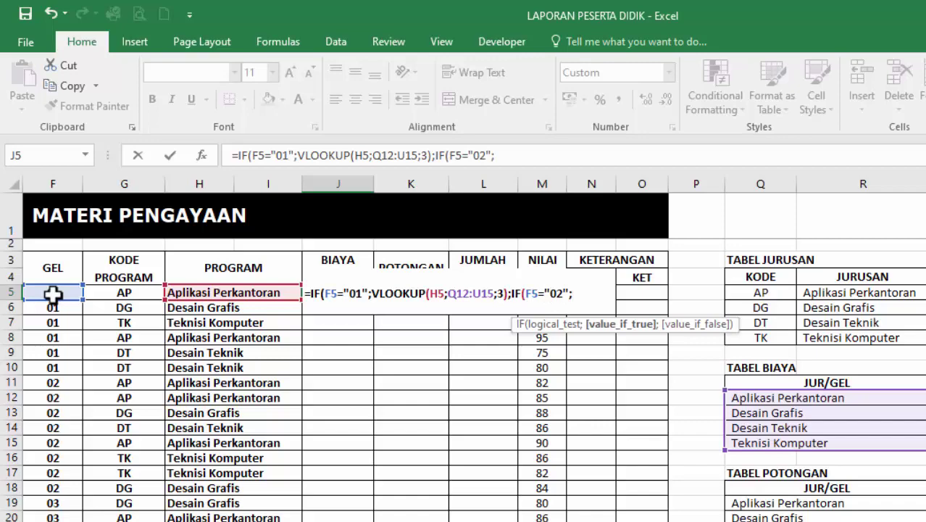
Step: Add a VLOOKUP as the second IF's true value, looking up H5 in TABEL BIAYA range Q12:U15 with column index 4
{"action": "type", "text": "VL"}
{"action": "key", "text": "Tab"}
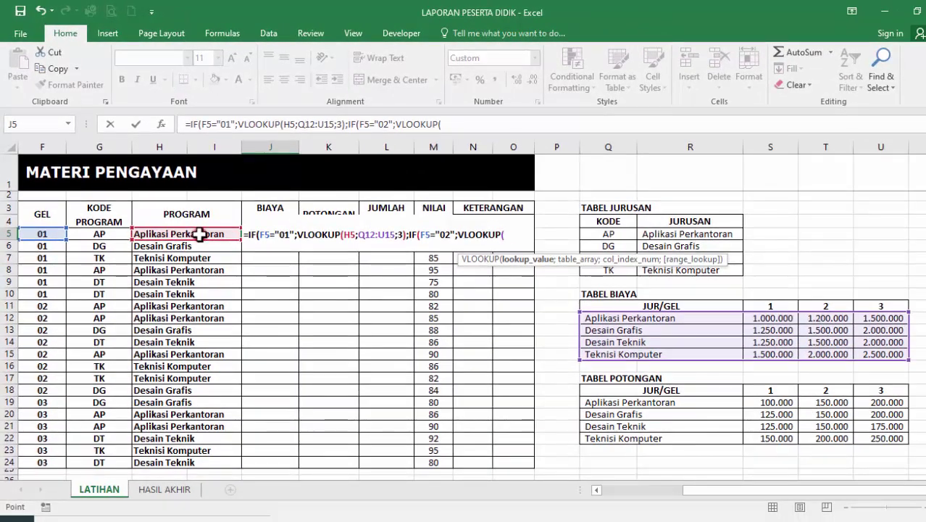
{"action": "left_click", "coordinate": [199, 234]}
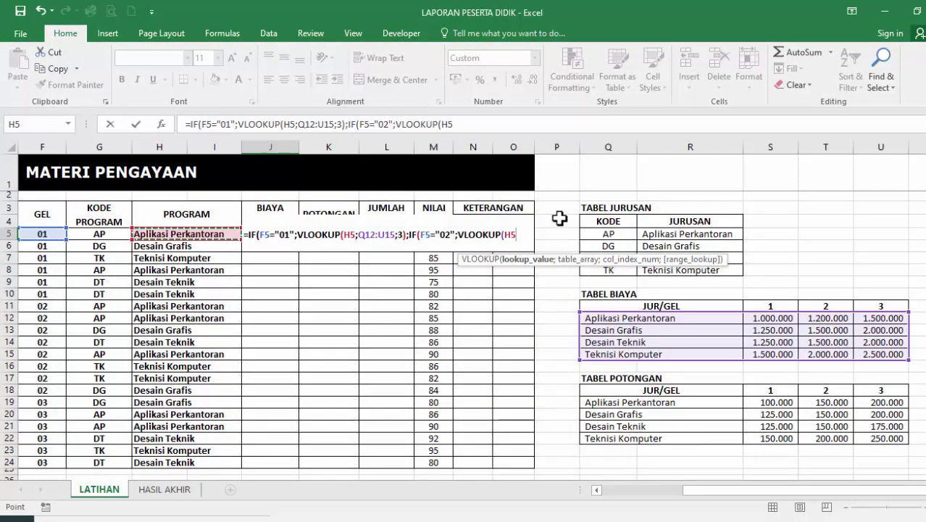
{"action": "type", "text": ";"}
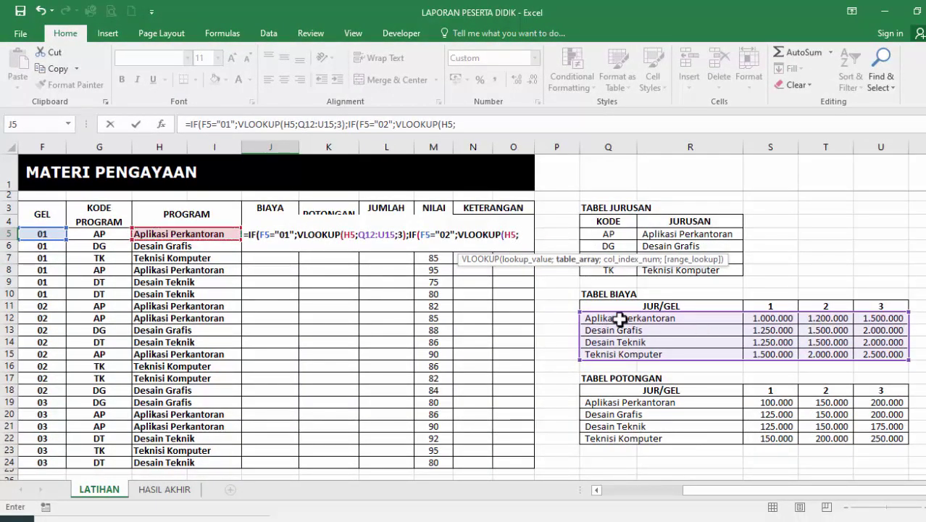
{"action": "left_click_drag", "start_coordinate": [602, 318], "coordinate": [891, 358]}
{"action": "type", "text": ";4"}
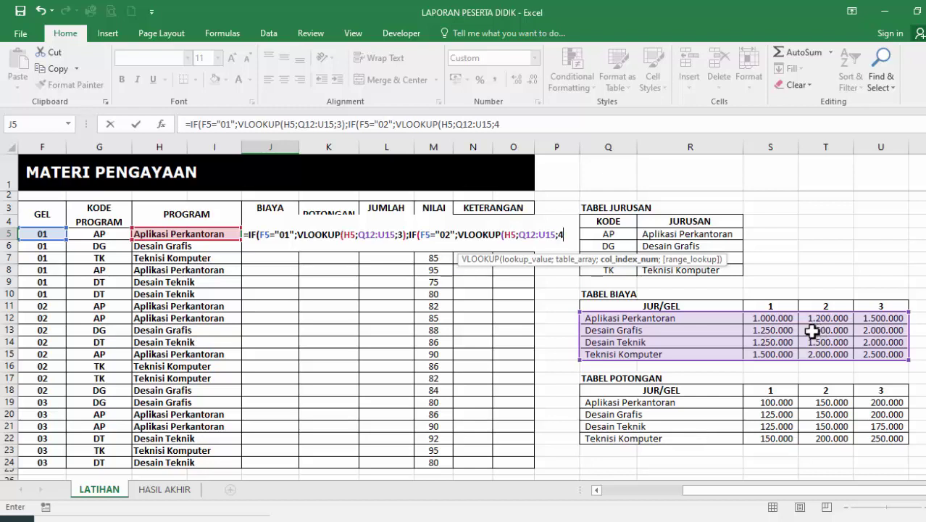
{"action": "type", "text": ")"}
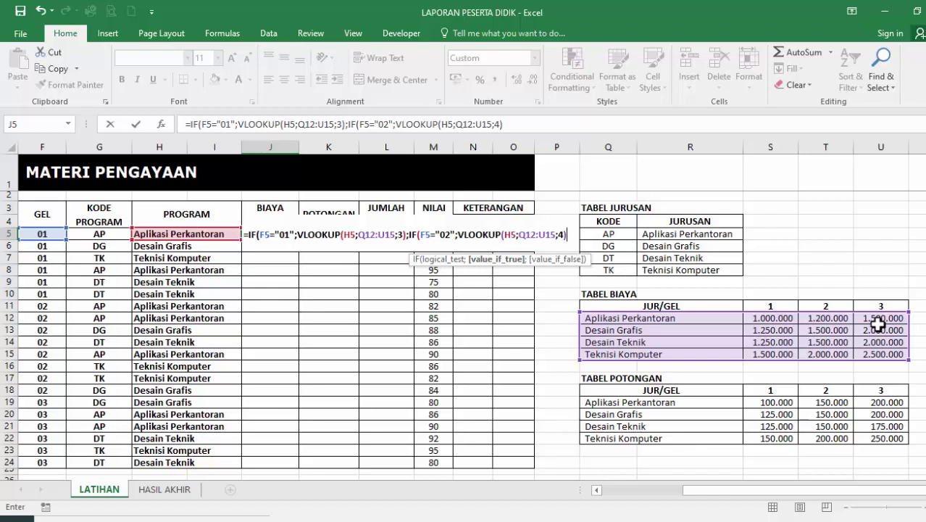
Step: Finish J5's formula with a VLOOKUP of H5 in Q12:U15, column index 5, as the false value, accepting the closing-parenthesis correction
{"action": "type", "text": ";VLOOKUP("}
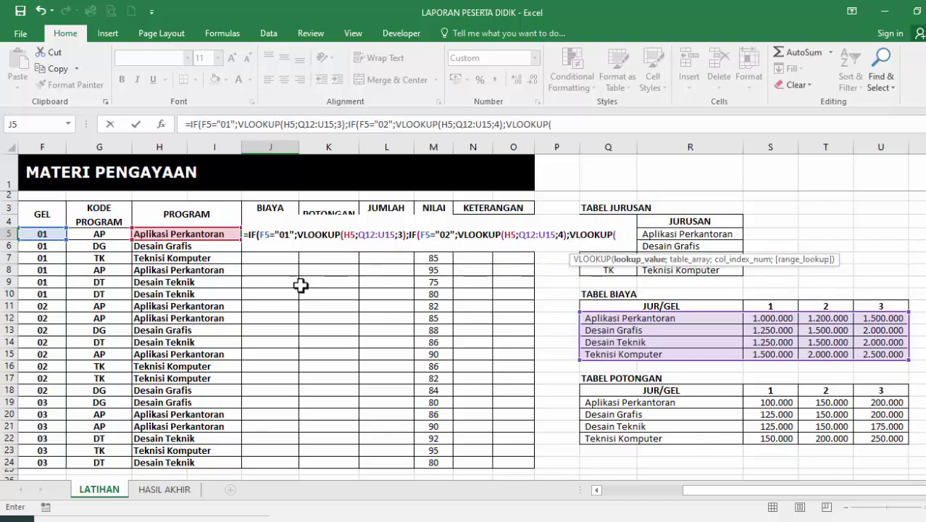
{"action": "left_click", "coordinate": [209, 235]}
{"action": "left_click", "coordinate": [209, 235]}
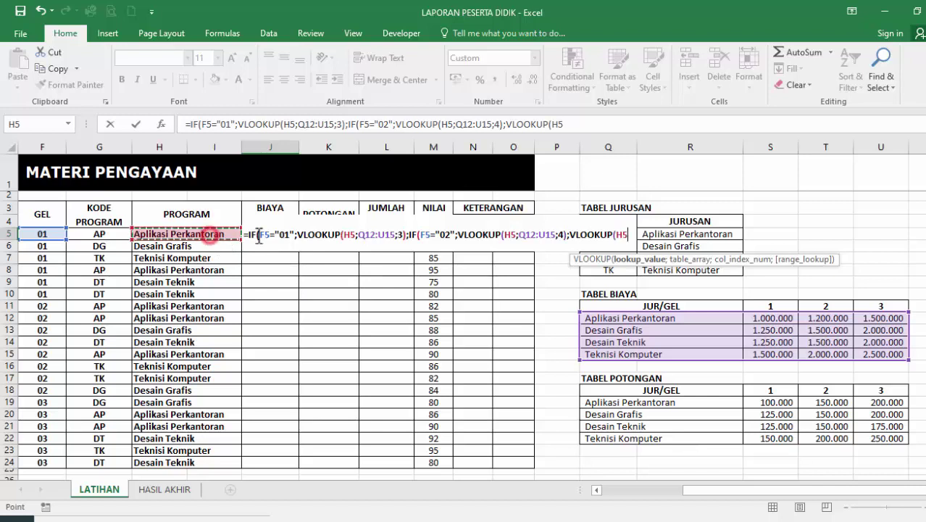
{"action": "type", "text": ";"}
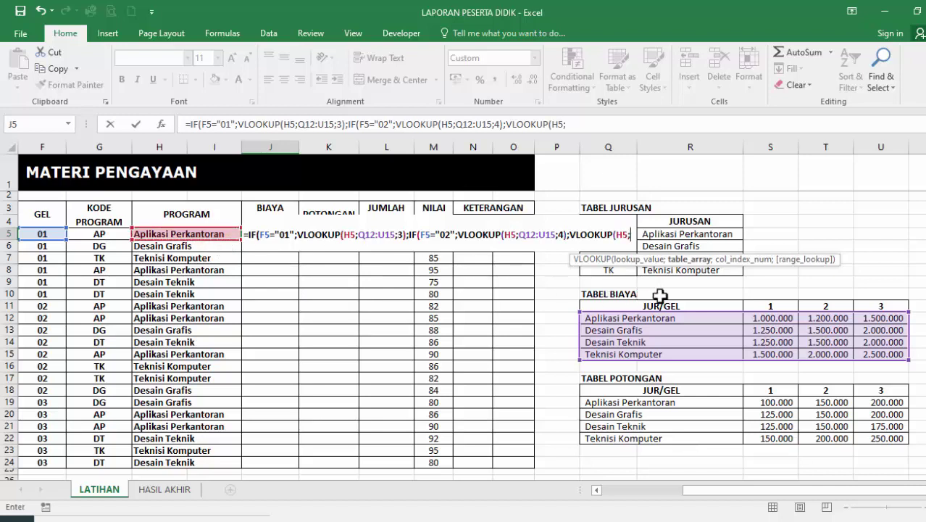
{"action": "left_click_drag", "start_coordinate": [585, 319], "coordinate": [885, 354]}
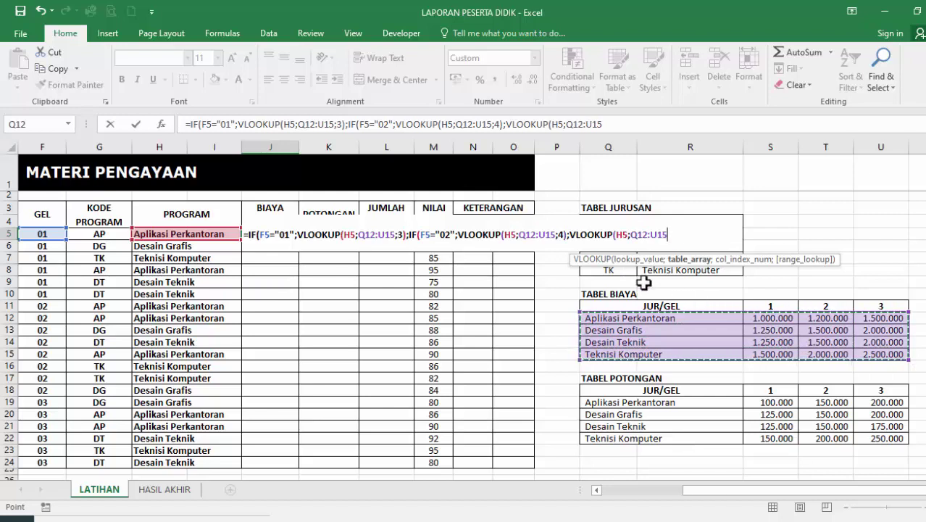
{"action": "type", "text": ";"}
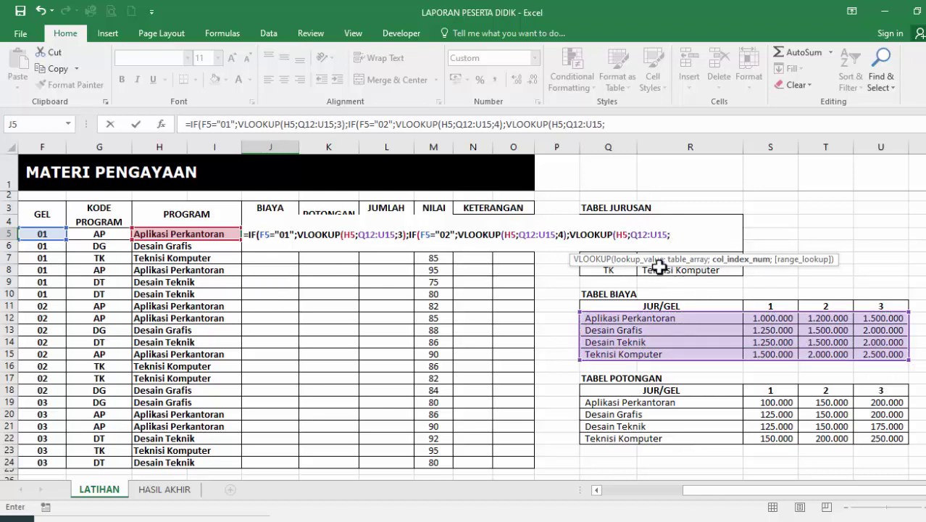
{"action": "type", "text": "5)"}
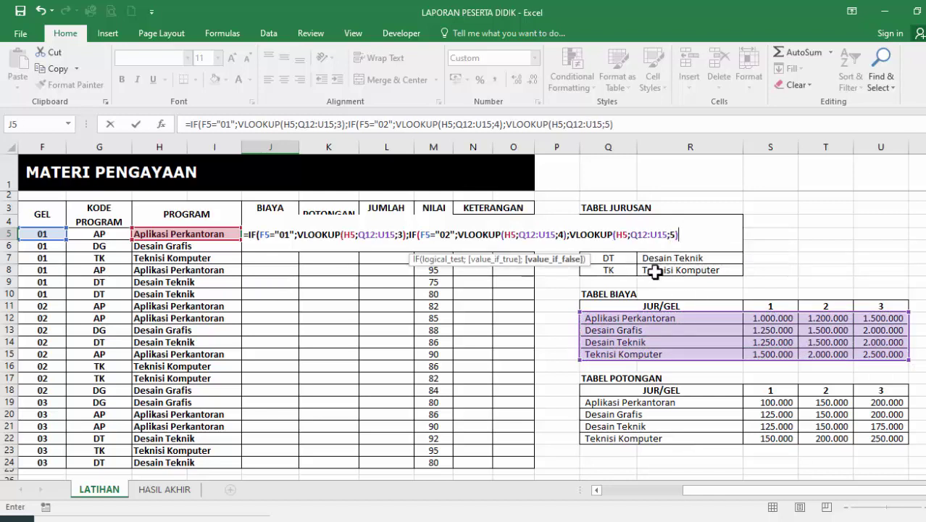
{"action": "key", "text": "Return"}
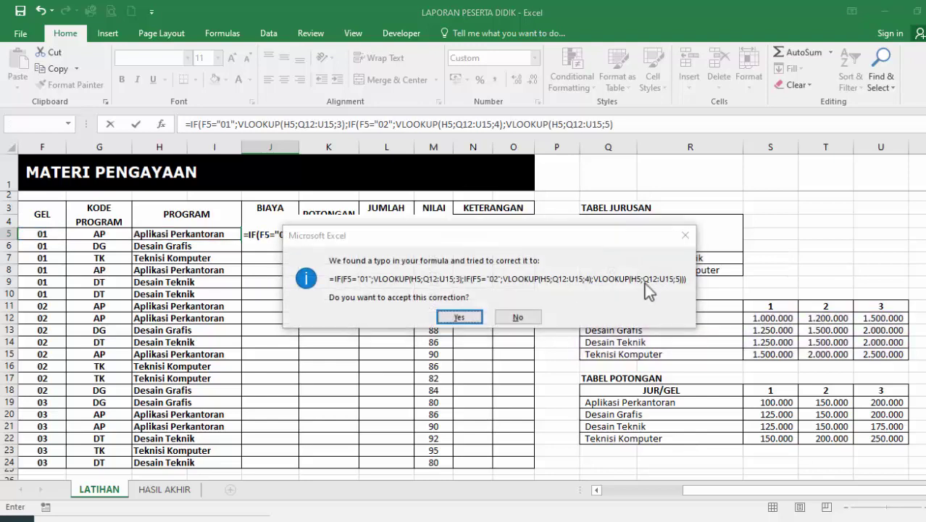
{"action": "key", "text": "Return"}
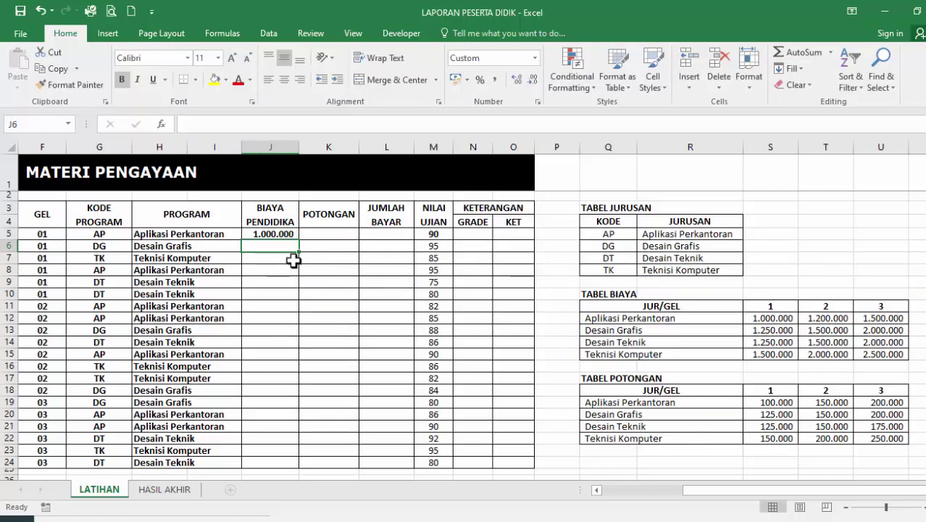
Step: Try to fill J5's formula down the BIAYA PENDIDIKAN column to row 24 with relative table references
{"action": "left_click", "coordinate": [284, 231]}
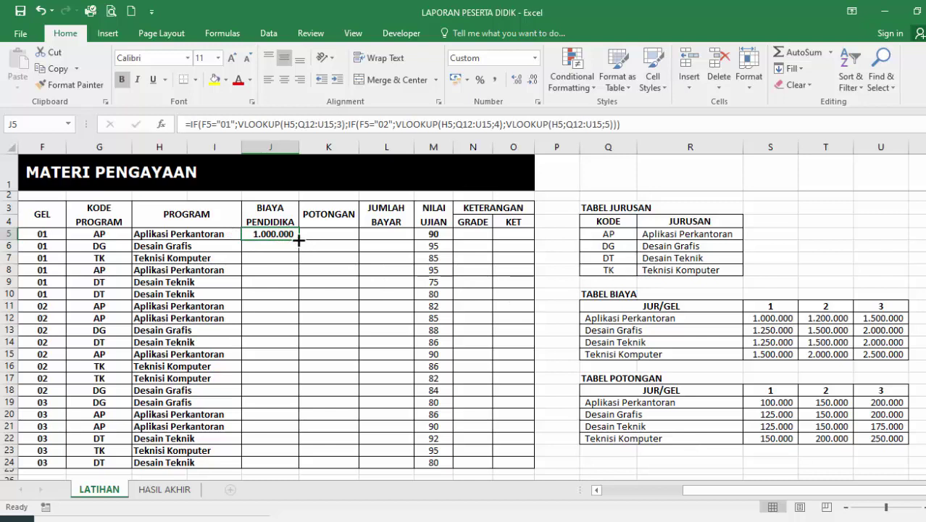
{"action": "left_click_drag", "start_coordinate": [298, 240], "coordinate": [297, 258]}
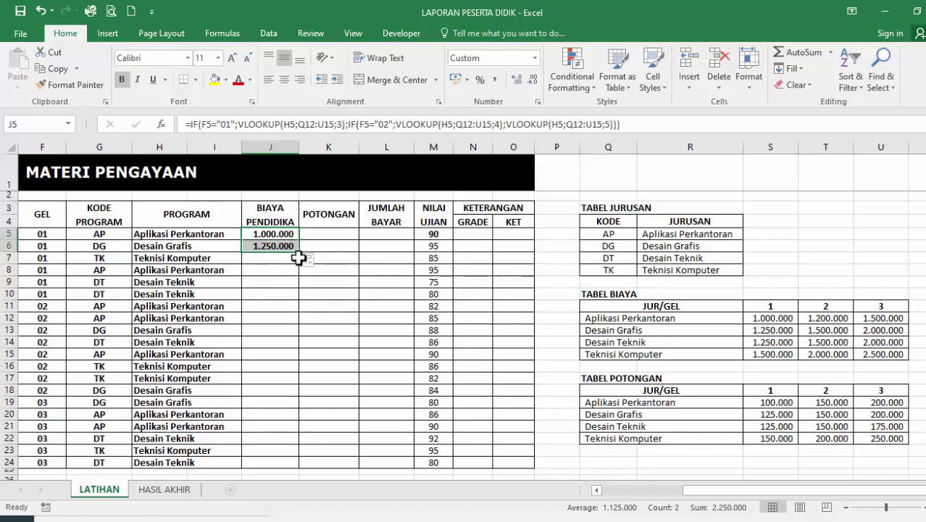
{"action": "double_click", "coordinate": [300, 253]}
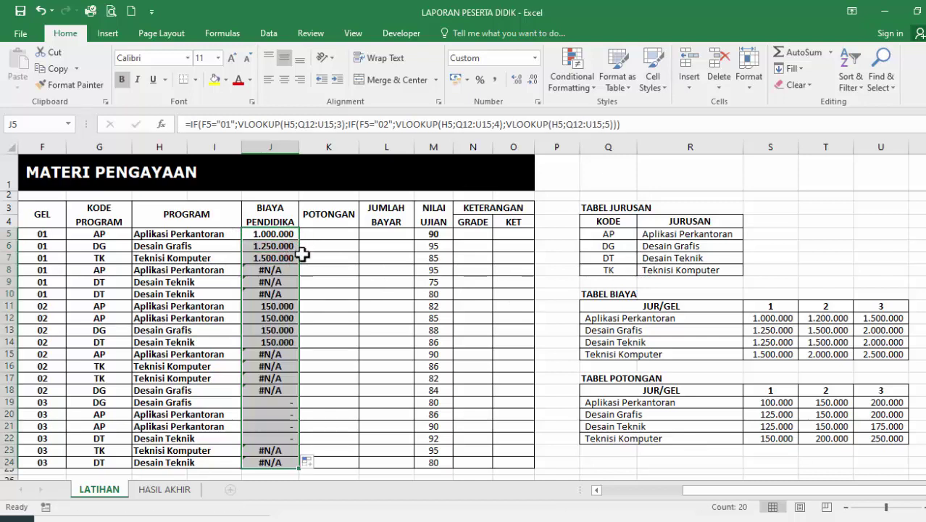
Step: Make the table ranges in the first two VLOOKUPs of J5's formula absolute as $Q$12:$U$15
{"action": "left_click", "coordinate": [285, 236]}
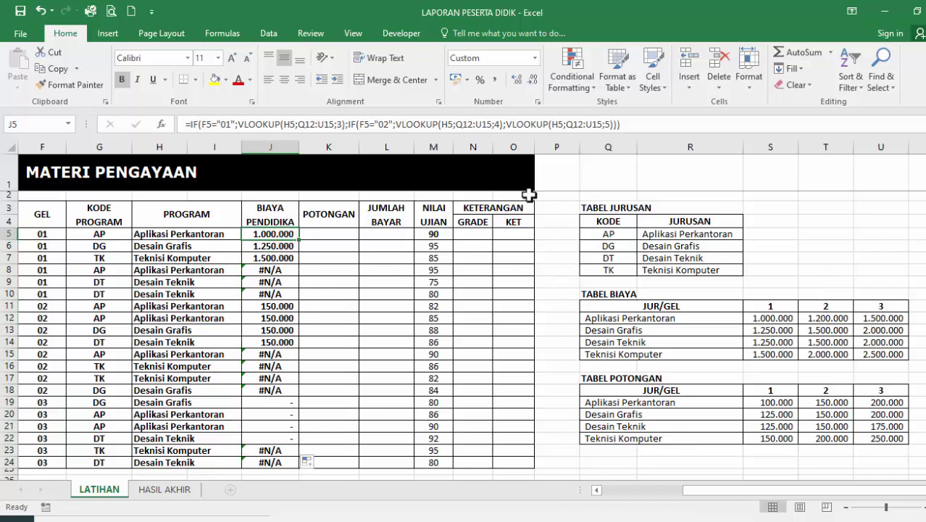
{"action": "left_click", "coordinate": [303, 124]}
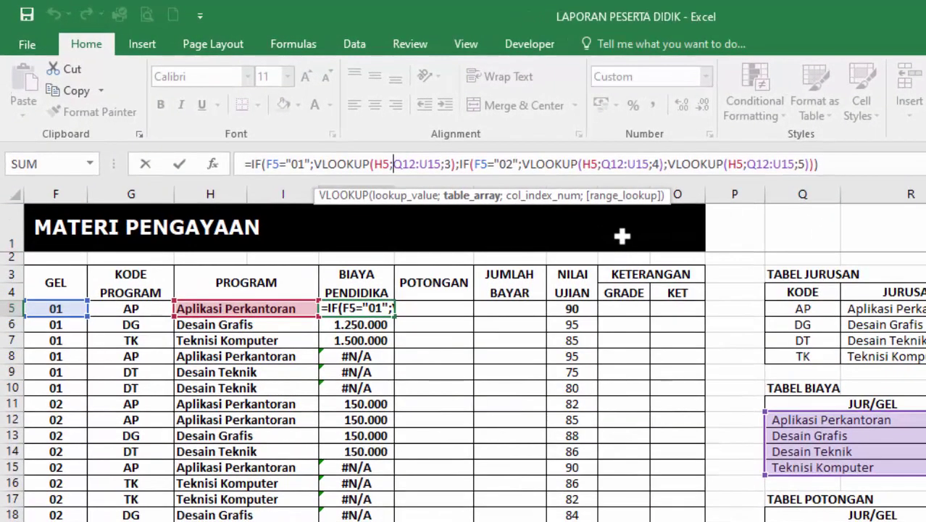
{"action": "double_click", "coordinate": [407, 165]}
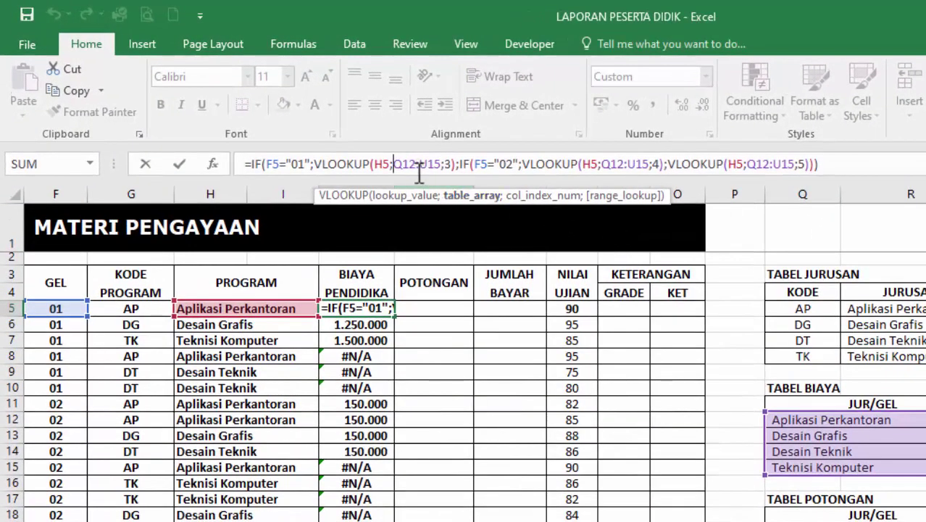
{"action": "key", "text": "F4"}
{"action": "double_click", "coordinate": [442, 164]}
{"action": "key", "text": "F4"}
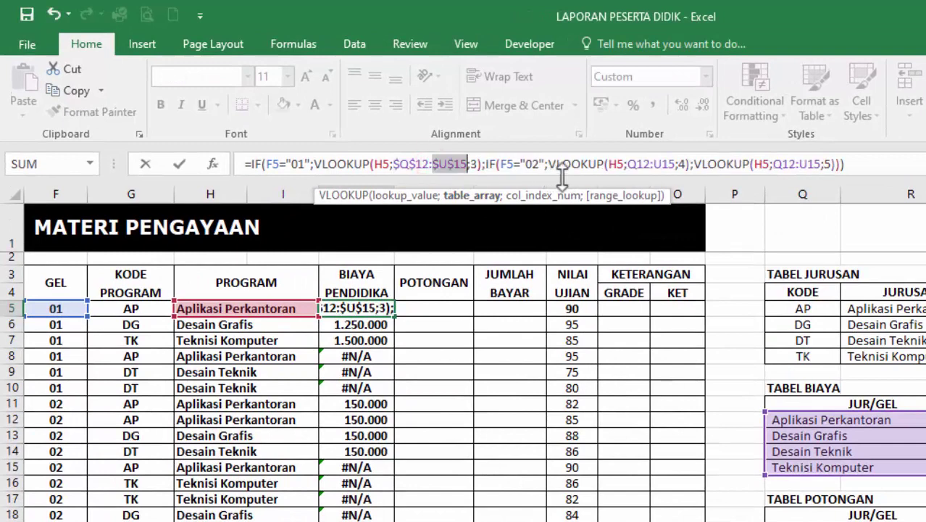
{"action": "double_click", "coordinate": [630, 164]}
{"action": "key", "text": "F4"}
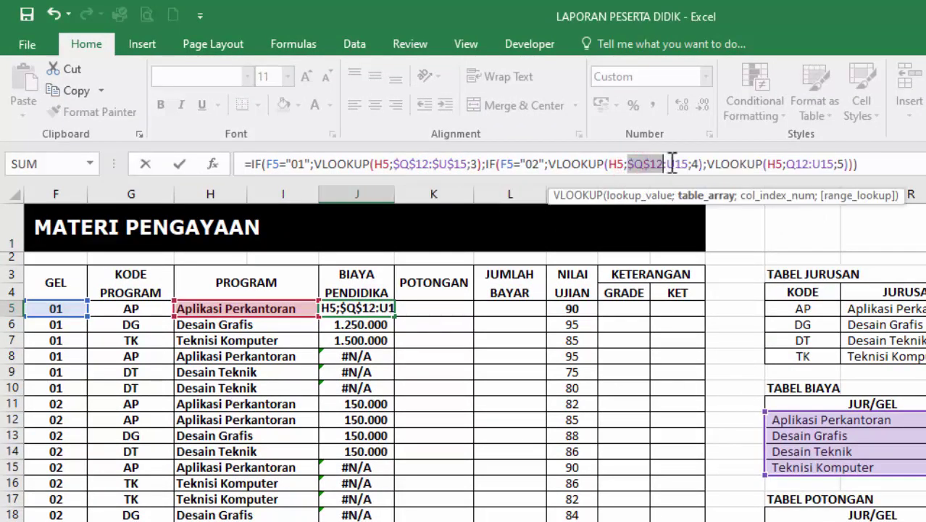
{"action": "double_click", "coordinate": [672, 164]}
{"action": "key", "text": "F4"}
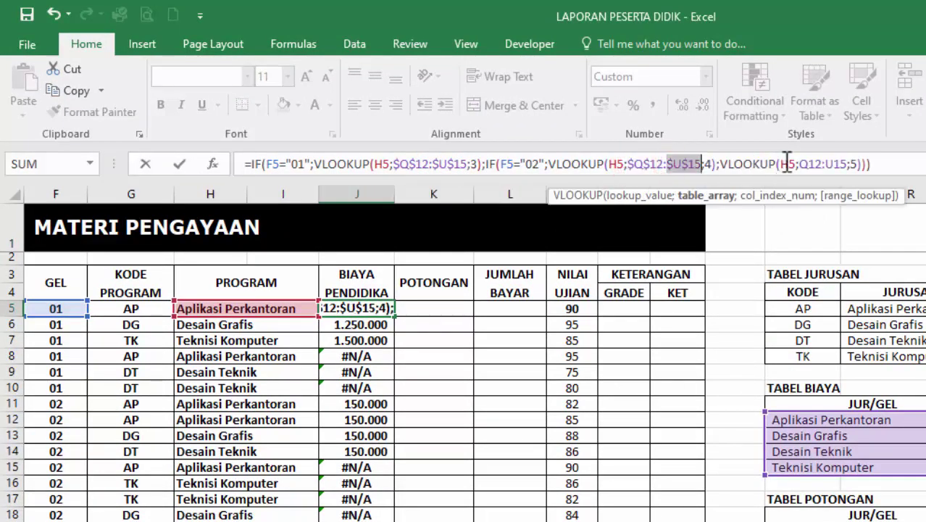
Step: Make the third VLOOKUP's range absolute as $Q$12:$U$15 and fill J5's formula down the BIAYA PENDIDIKAN column to J24
{"action": "double_click", "coordinate": [806, 163]}
{"action": "key", "text": "F4"}
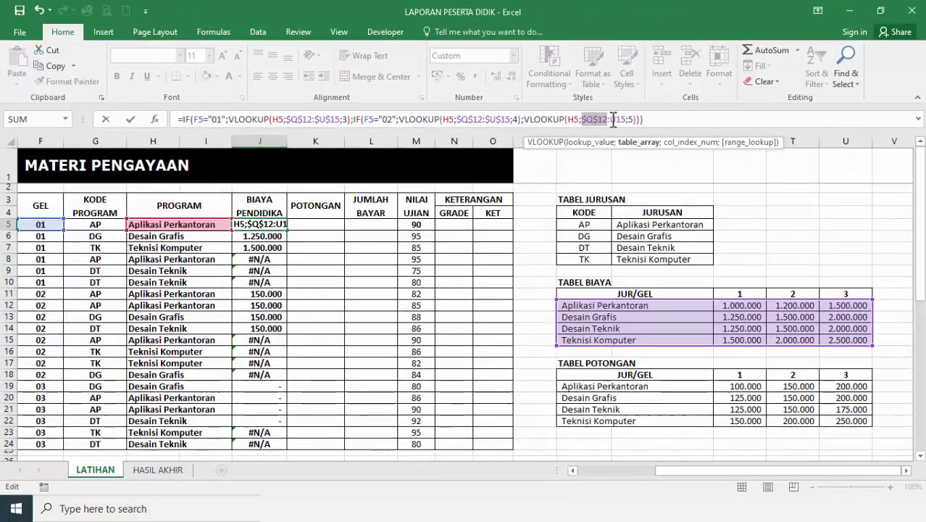
{"action": "double_click", "coordinate": [613, 119]}
{"action": "key", "text": "F4"}
{"action": "key", "text": "Return"}
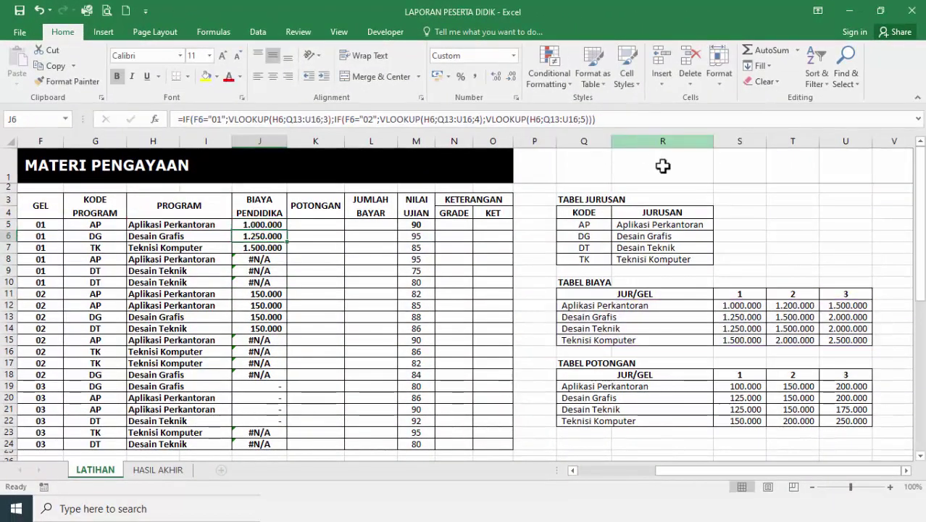
{"action": "left_click", "coordinate": [281, 224]}
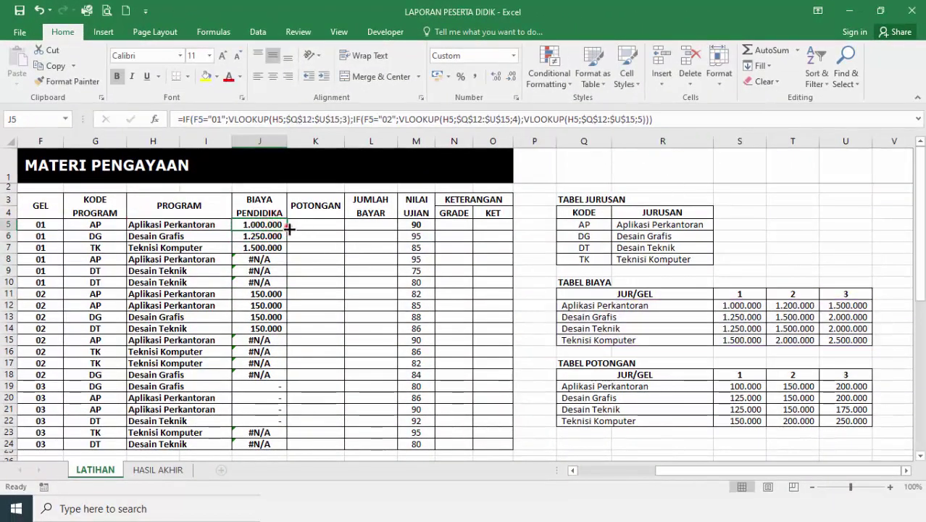
{"action": "left_click_drag", "start_coordinate": [287, 229], "coordinate": [279, 448]}
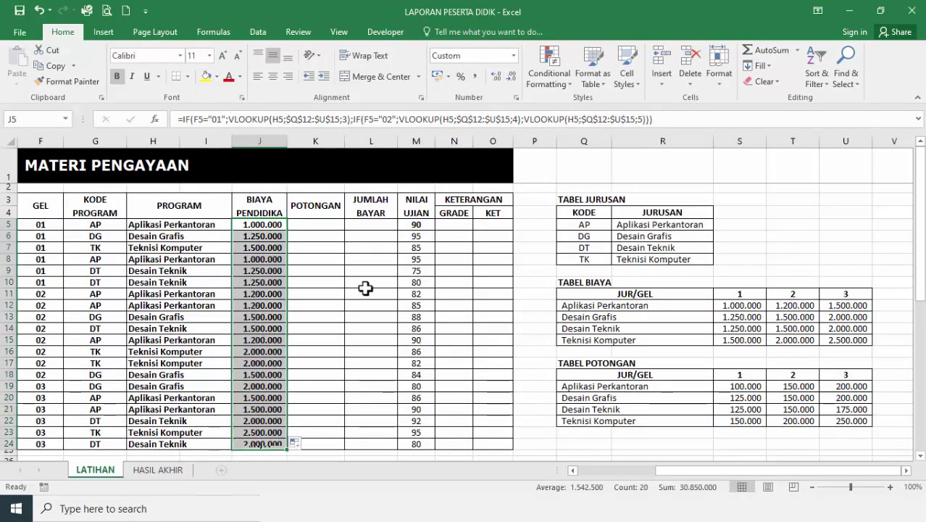
Step: Examine TABEL POTONGAN and the KETENTUAN SOAL rule for Potongan, with K5 as the first POTONGAN cell
{"action": "left_click", "coordinate": [316, 226]}
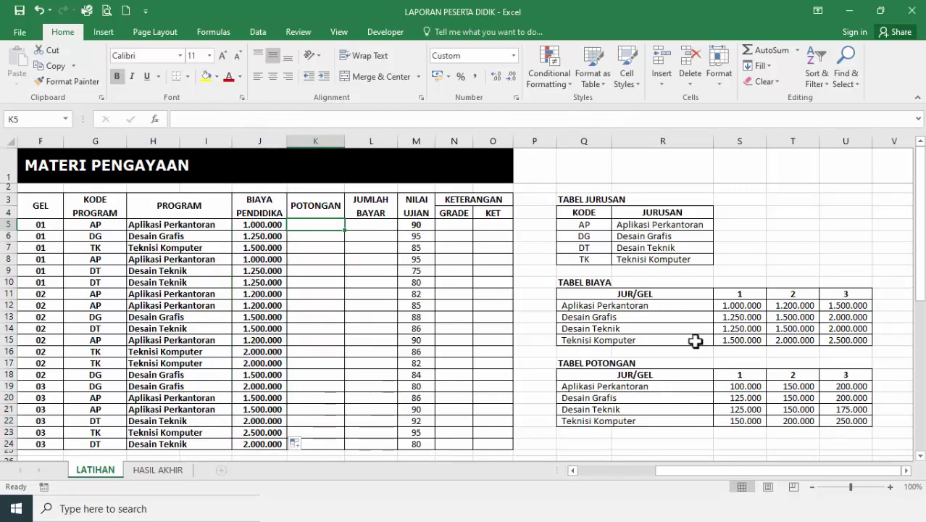
{"action": "left_click_drag", "start_coordinate": [584, 387], "coordinate": [842, 420]}
{"action": "left_click", "coordinate": [496, 374]}
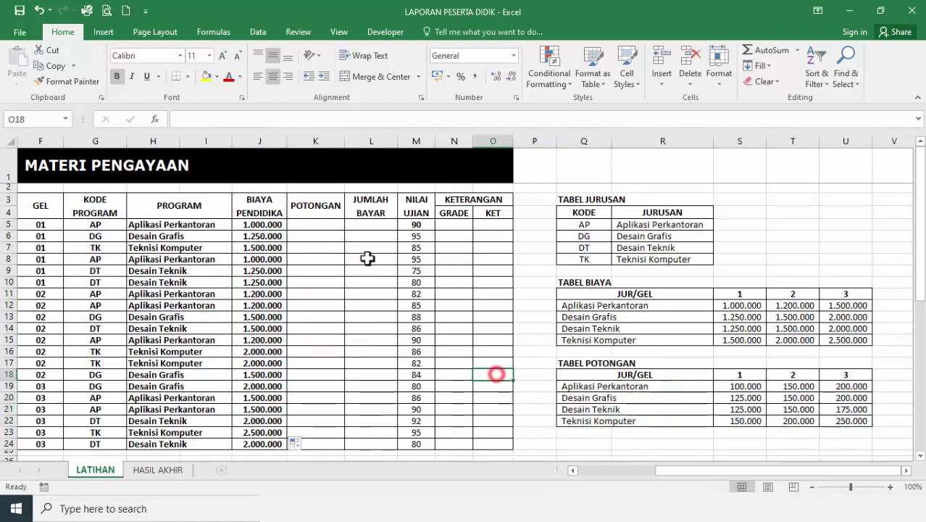
{"action": "left_click", "coordinate": [313, 212]}
{"action": "left_click", "coordinate": [315, 227]}
{"action": "scroll", "coordinate": [507, 388], "scroll_direction": "down", "scroll_amount": 5}
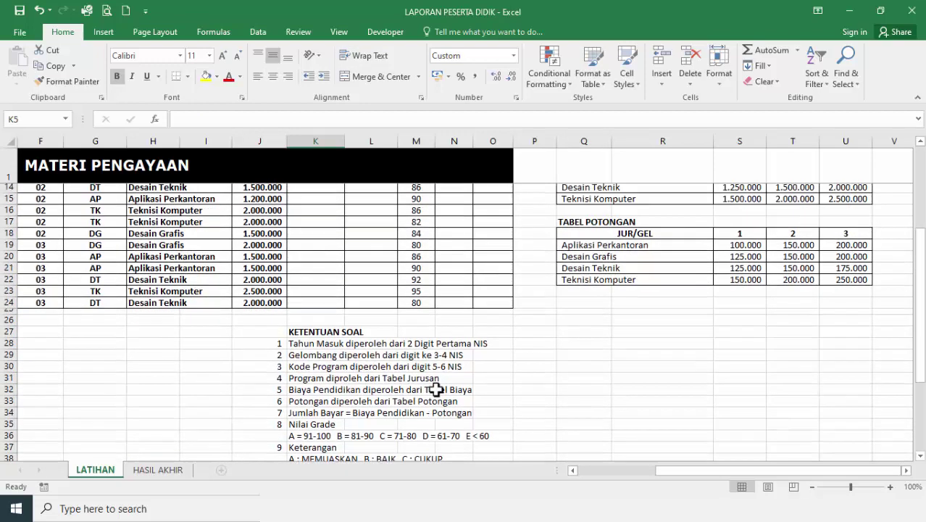
{"action": "scroll", "coordinate": [434, 387], "scroll_direction": "up", "scroll_amount": 3}
{"action": "scroll", "coordinate": [486, 328], "scroll_direction": "up", "scroll_amount": 2}
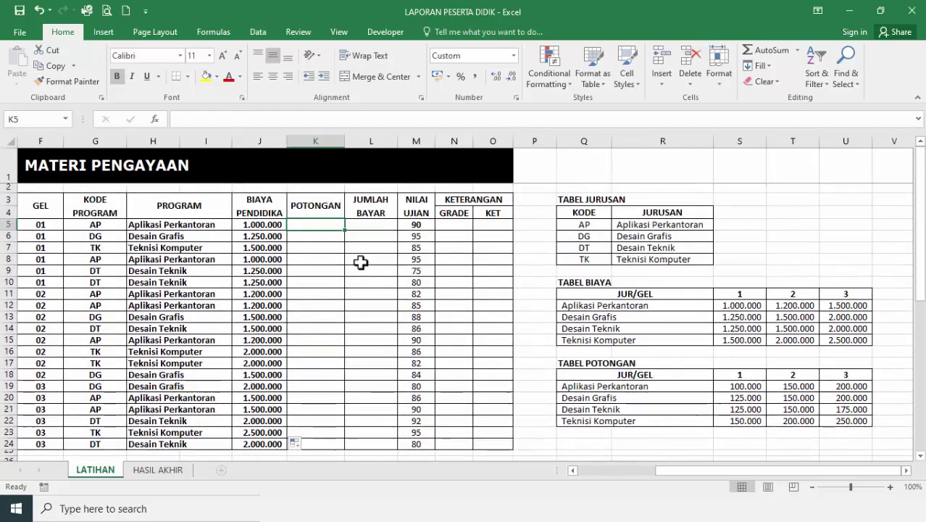
Step: Start an IF formula in K5 of the POTONGAN column with the test F5="01"
{"action": "type", "text": "="}
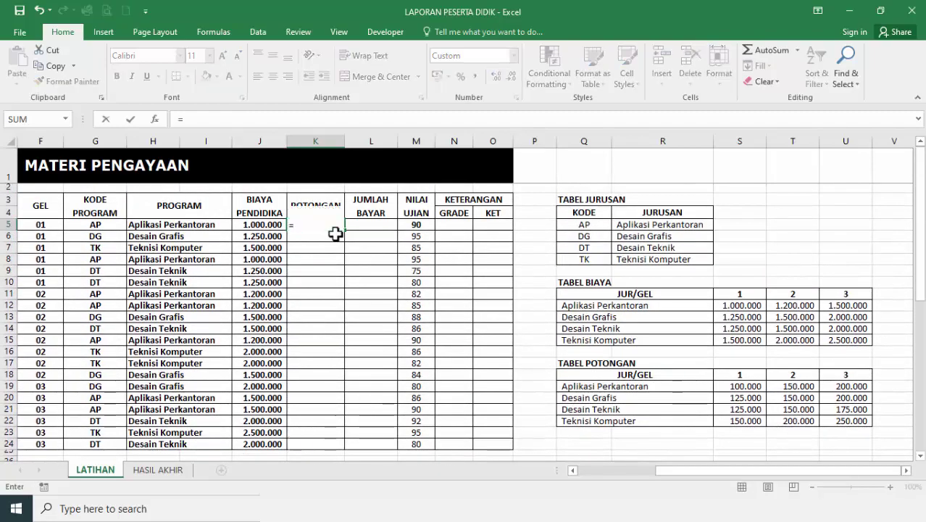
{"action": "type", "text": "IF("}
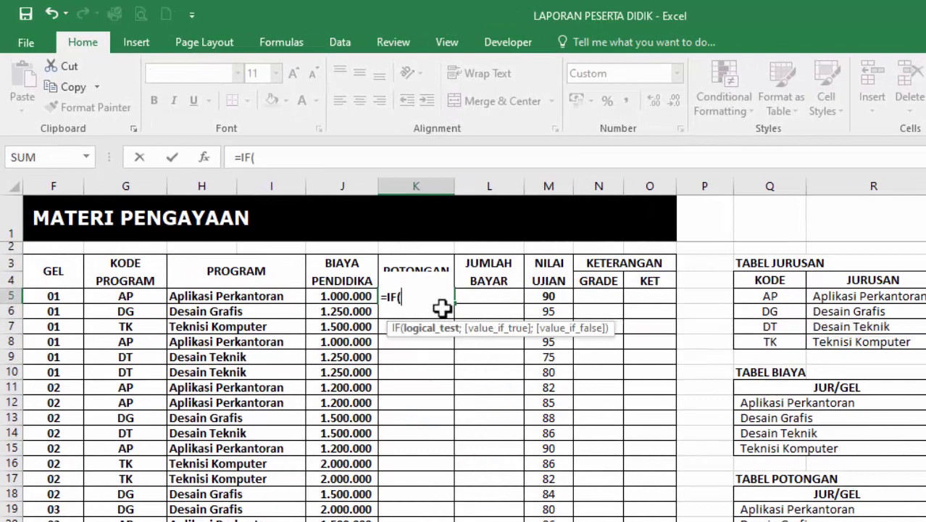
{"action": "left_click", "coordinate": [67, 295]}
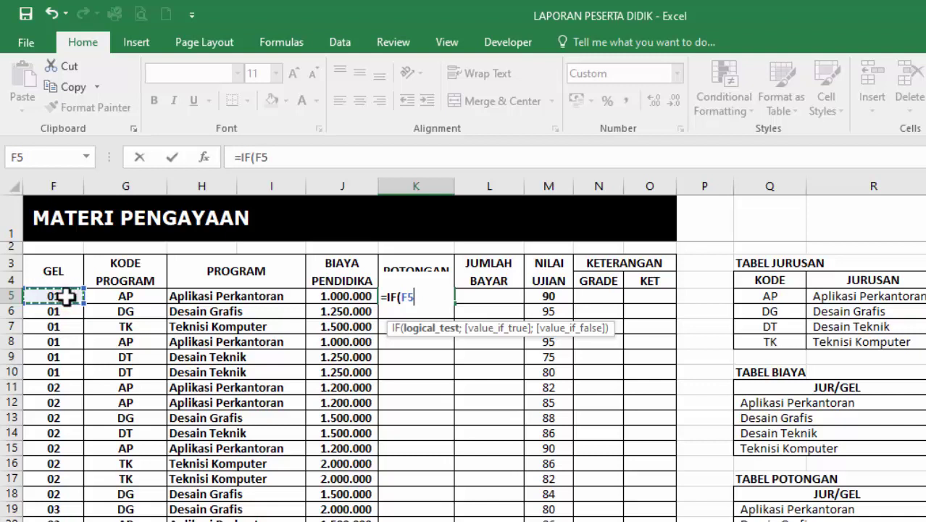
{"action": "type", "text": "=\"01"}
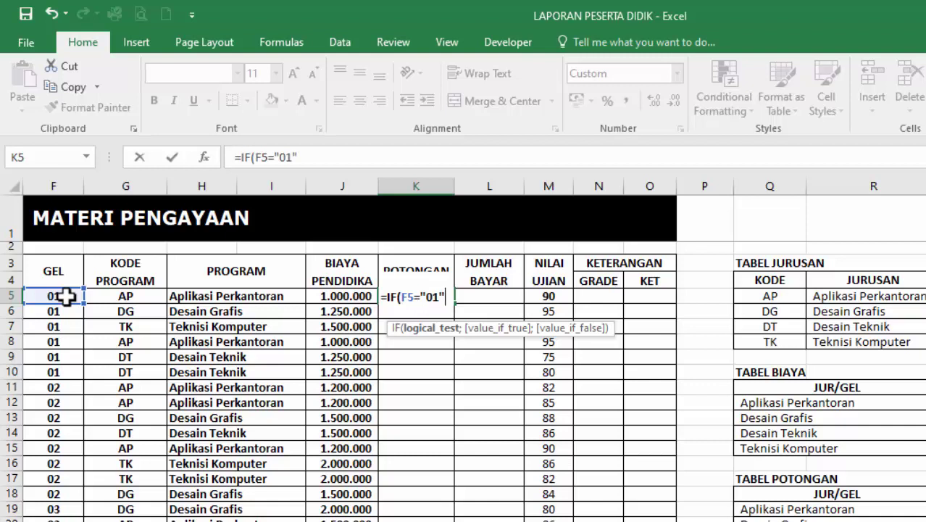
{"action": "type", "text": "\";"}
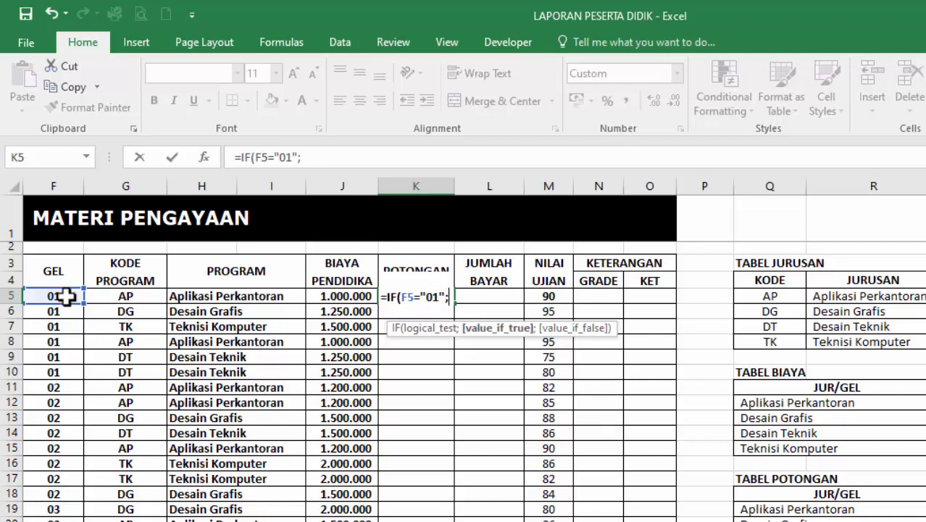
Step: Give K5's IF the true result VLOOKUP(H5;Q19:U22;3), looking up the program in TABEL POTONGAN
{"action": "type", "text": "VLOOKUP("}
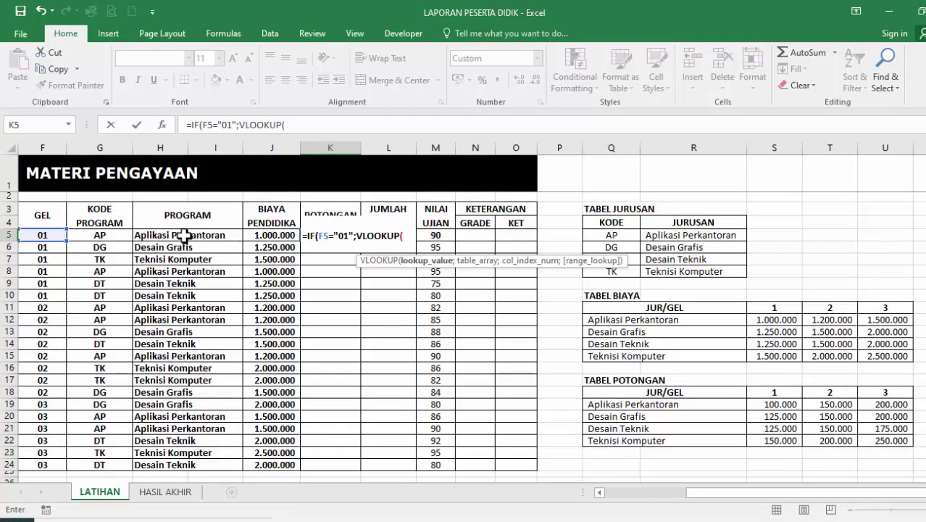
{"action": "left_click", "coordinate": [186, 233]}
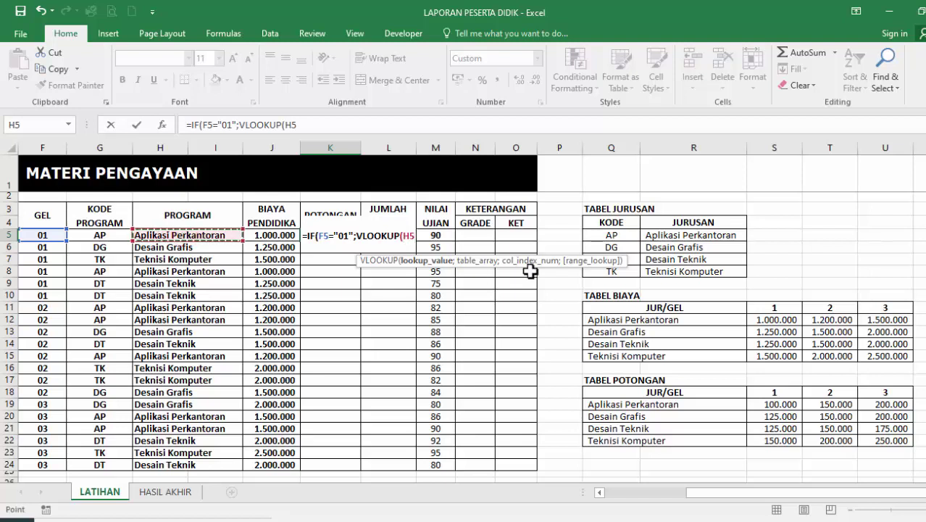
{"action": "type", "text": ";"}
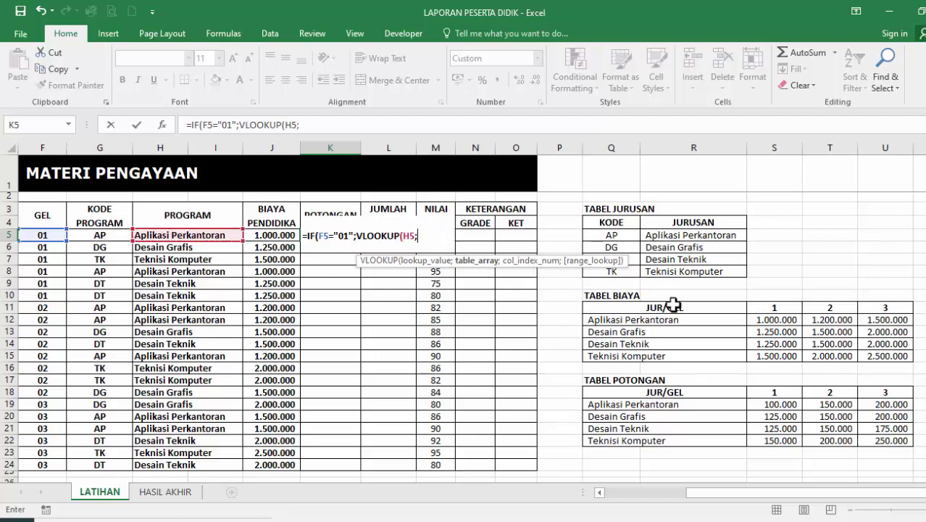
{"action": "left_click_drag", "start_coordinate": [601, 405], "coordinate": [891, 439]}
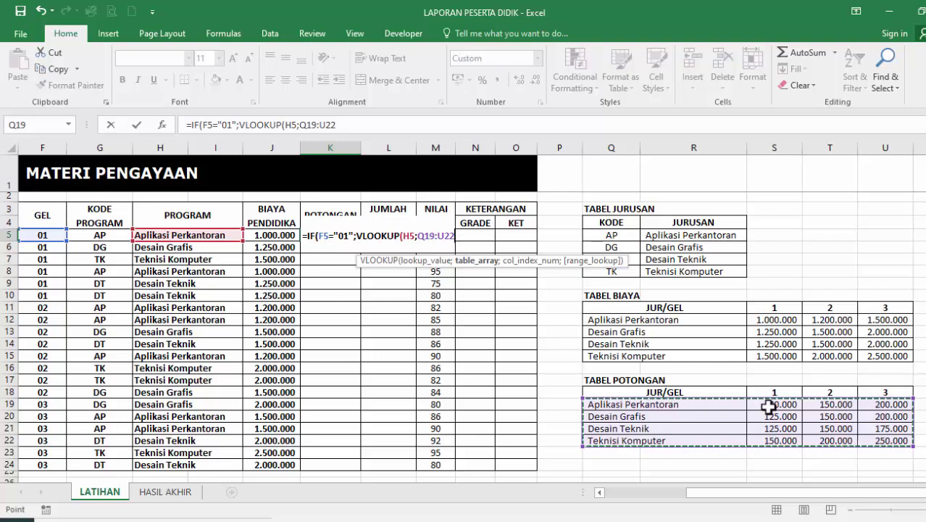
{"action": "type", "text": ";"}
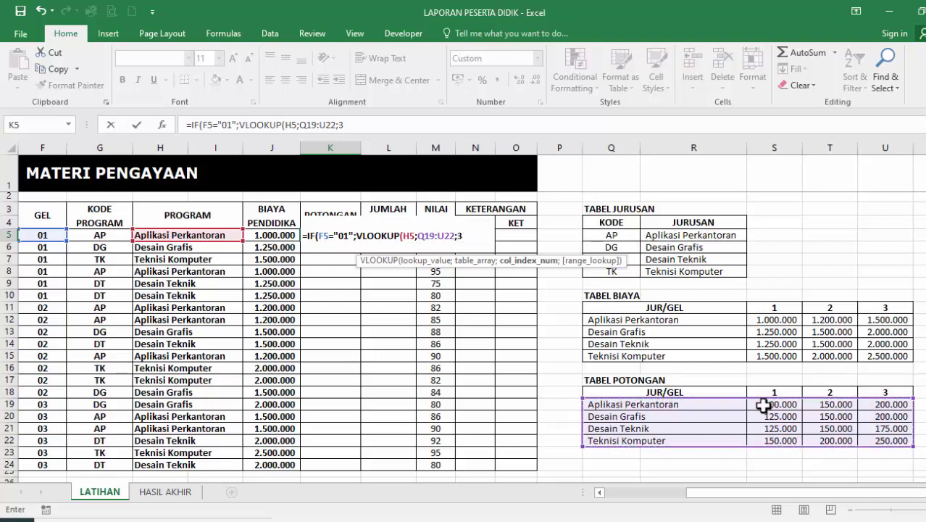
{"action": "type", "text": "3)"}
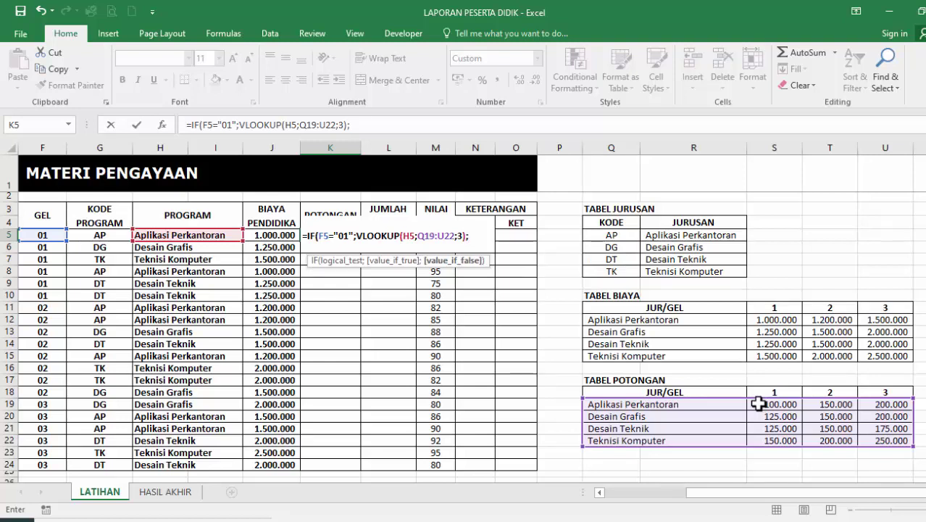
Step: Nest a second IF in K5's formula that tests F5="02" and returns VLOOKUP(H5;Q19:U22;4) when true
{"action": "type", "text": "IF("}
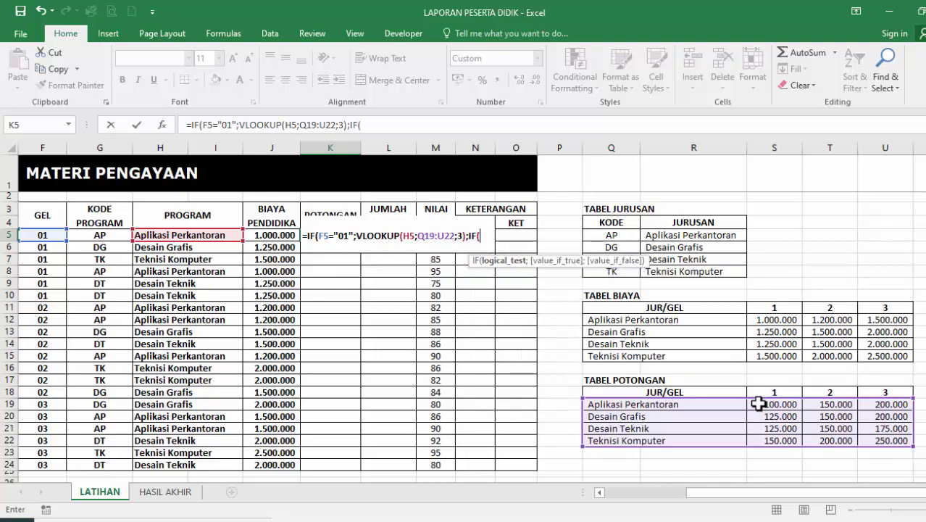
{"action": "left_click", "coordinate": [36, 235]}
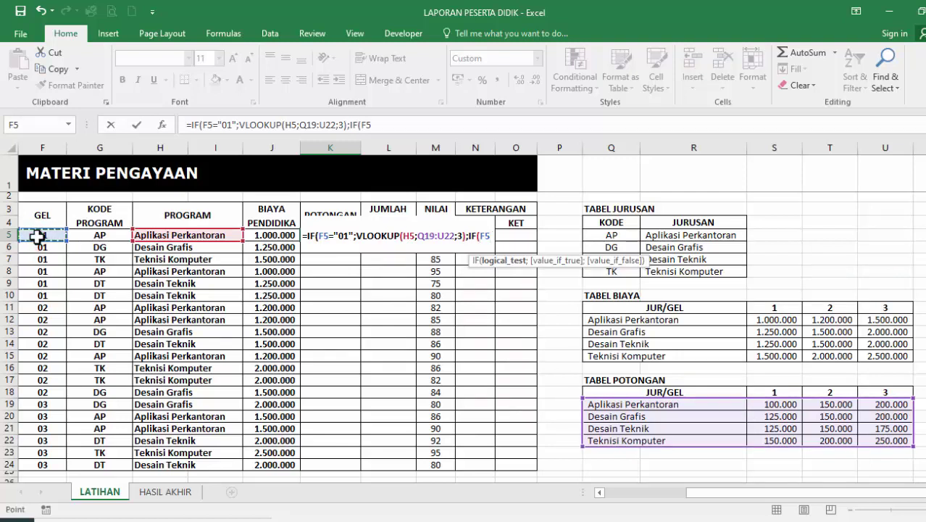
{"action": "type", "text": "=\"02"}
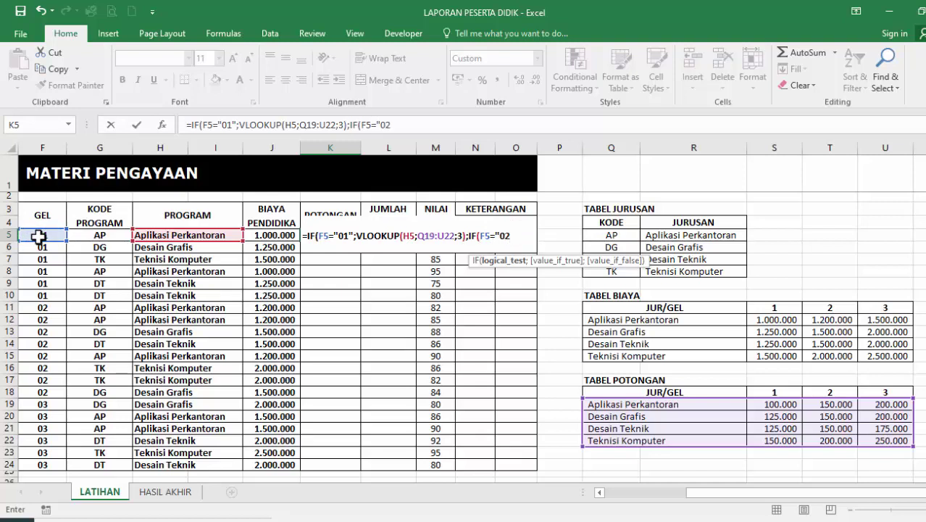
{"action": "type", "text": "\";VLOOKUP("}
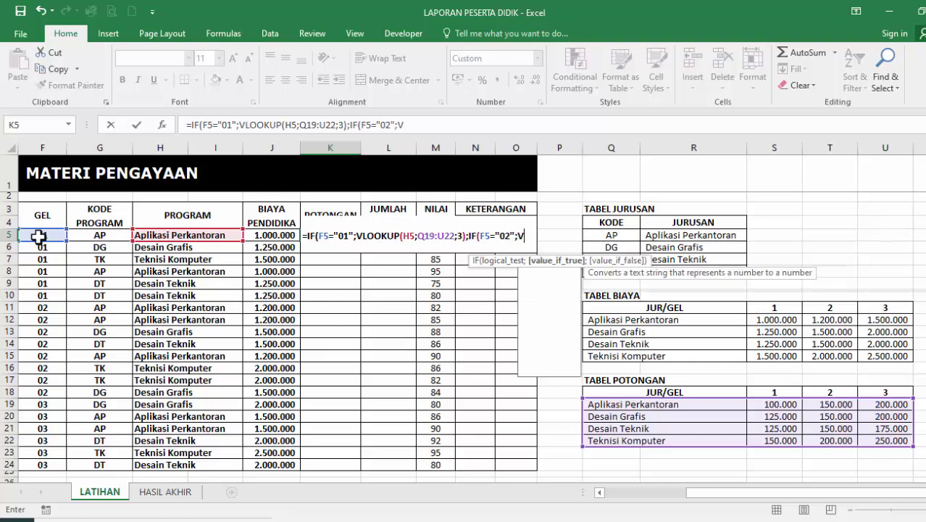
{"action": "left_click", "coordinate": [209, 234]}
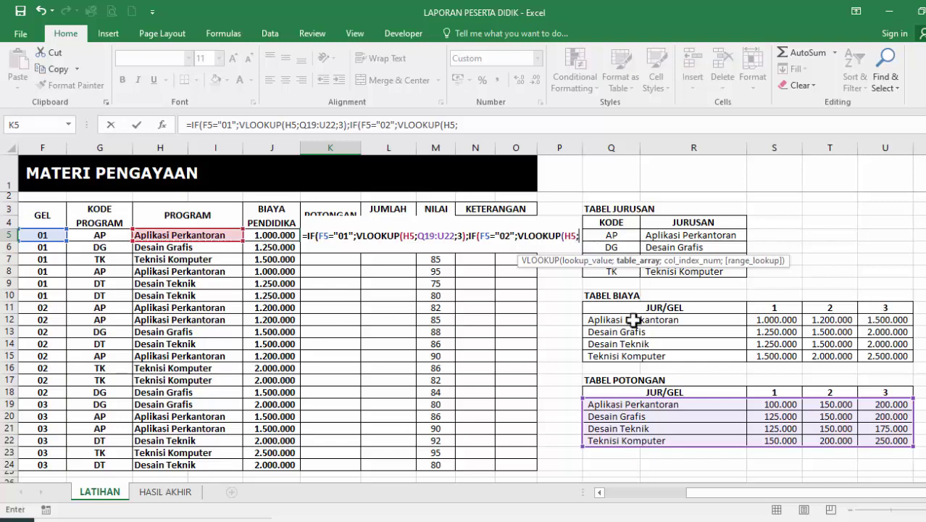
{"action": "type", "text": ";"}
{"action": "left_click_drag", "start_coordinate": [615, 404], "coordinate": [871, 441]}
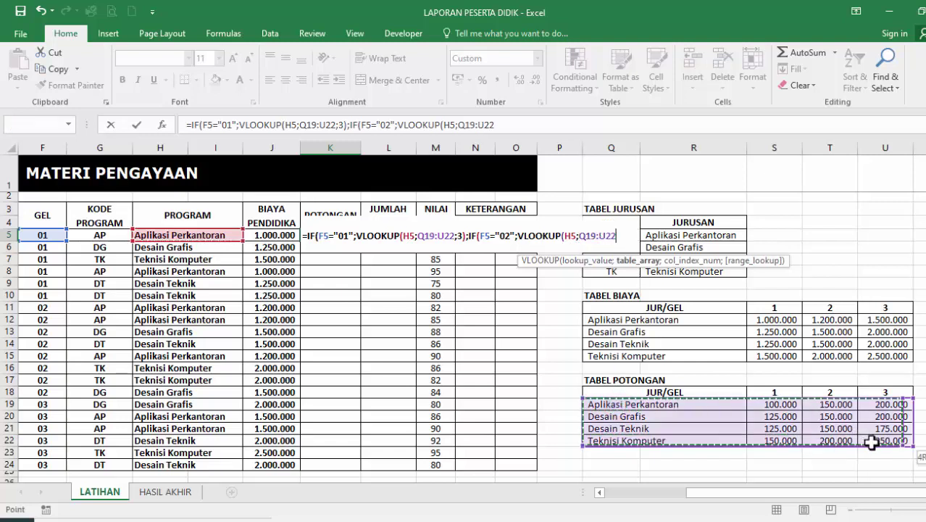
{"action": "type", "text": ";"}
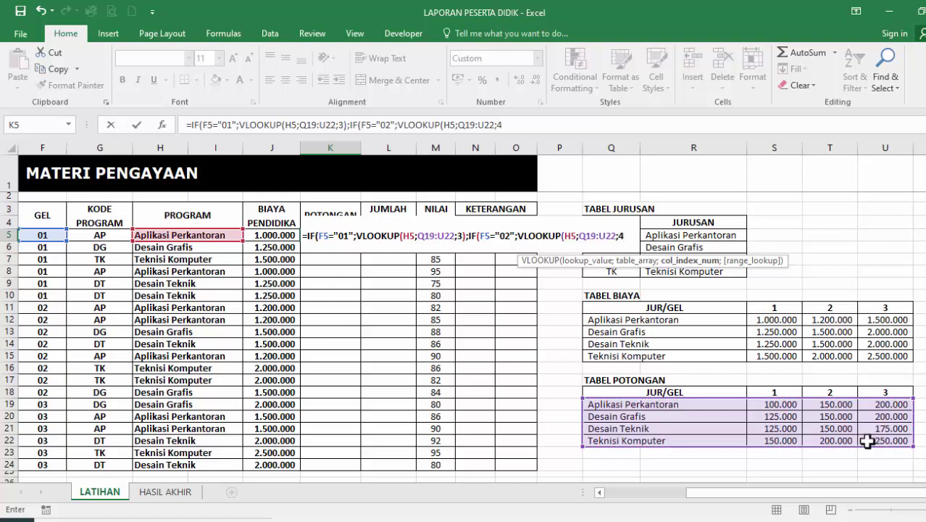
{"action": "type", "text": "4);"}
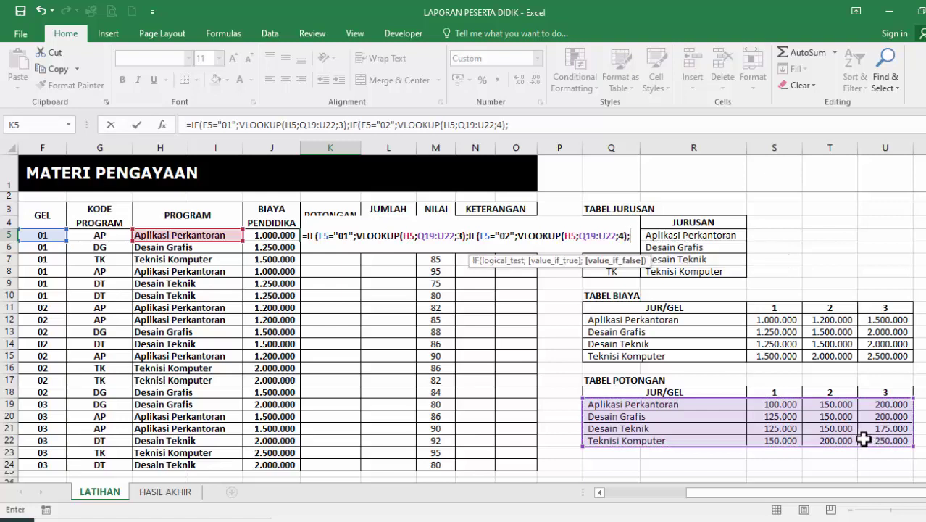
Step: Add a VLOOKUP of H5 in Q19:U22 with column index 5 as the nested IF's false result
{"action": "type", "text": "VL"}
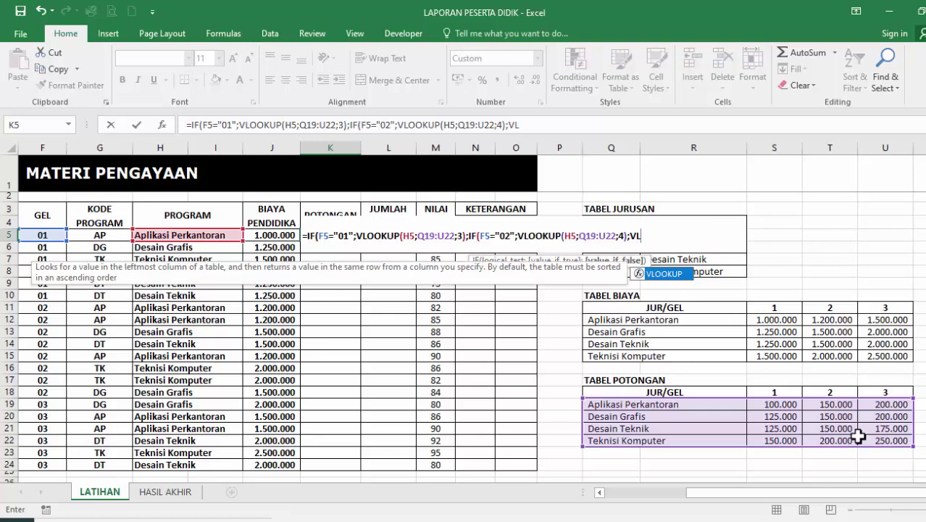
{"action": "key", "text": "Tab"}
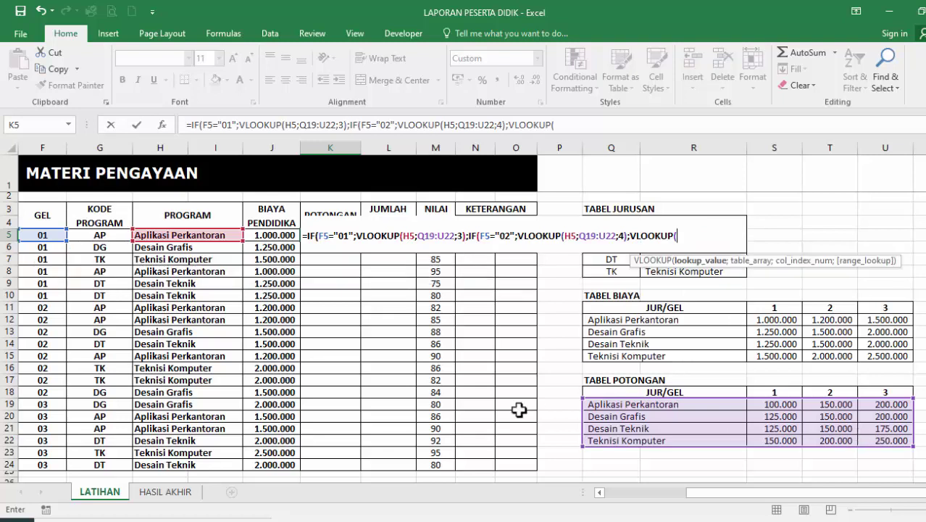
{"action": "left_click", "coordinate": [161, 235]}
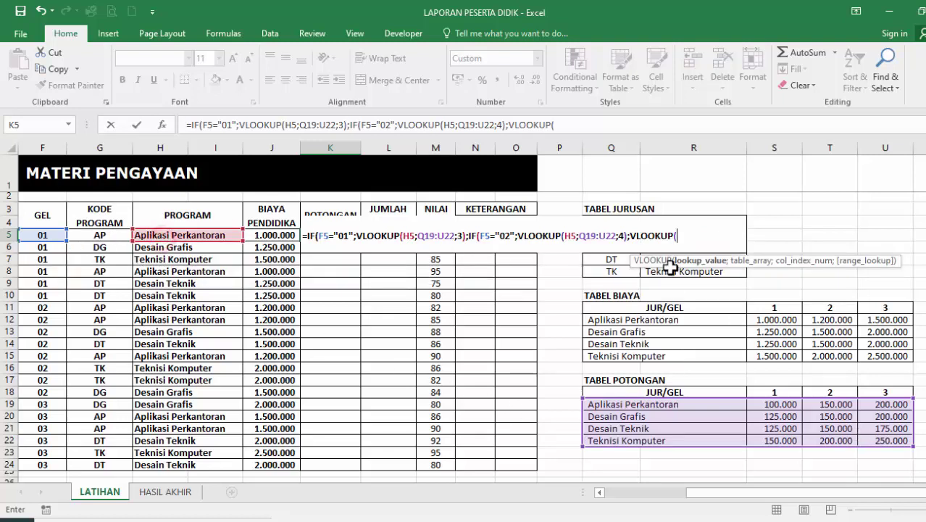
{"action": "left_click", "coordinate": [217, 237]}
{"action": "left_click", "coordinate": [217, 237]}
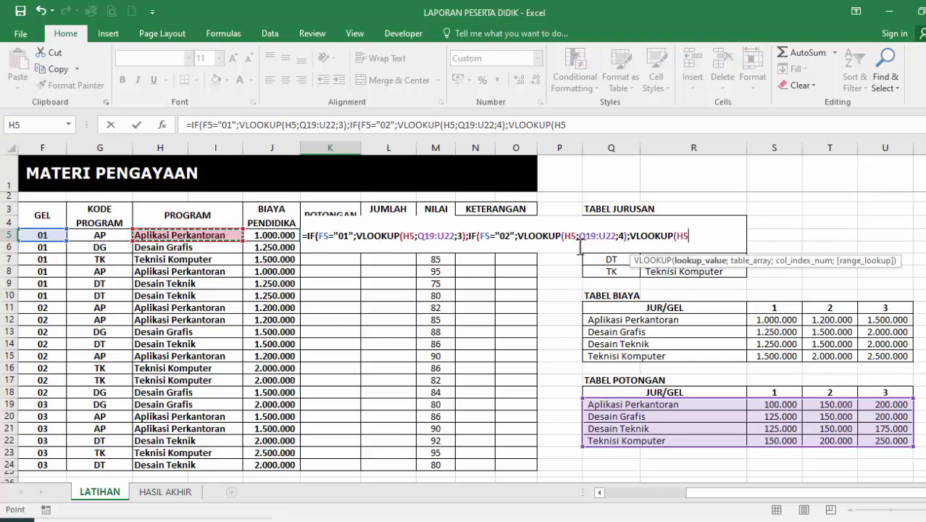
{"action": "key", "text": "F8"}
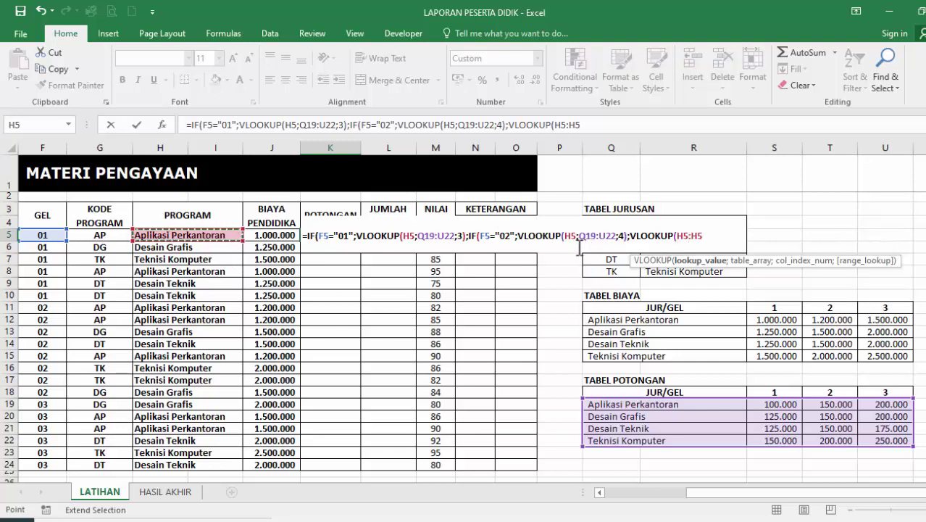
{"action": "key", "text": "BackSpace"}
{"action": "key", "text": "BackSpace"}
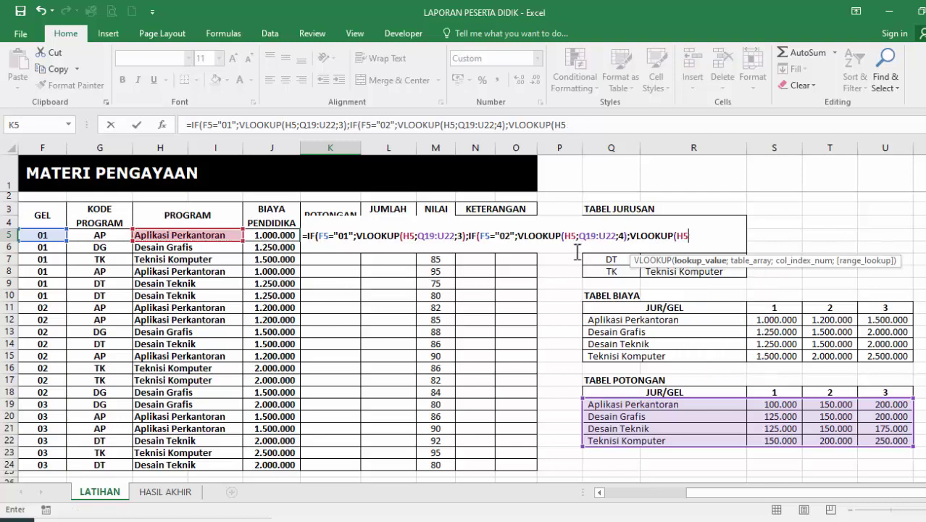
{"action": "type", "text": ";"}
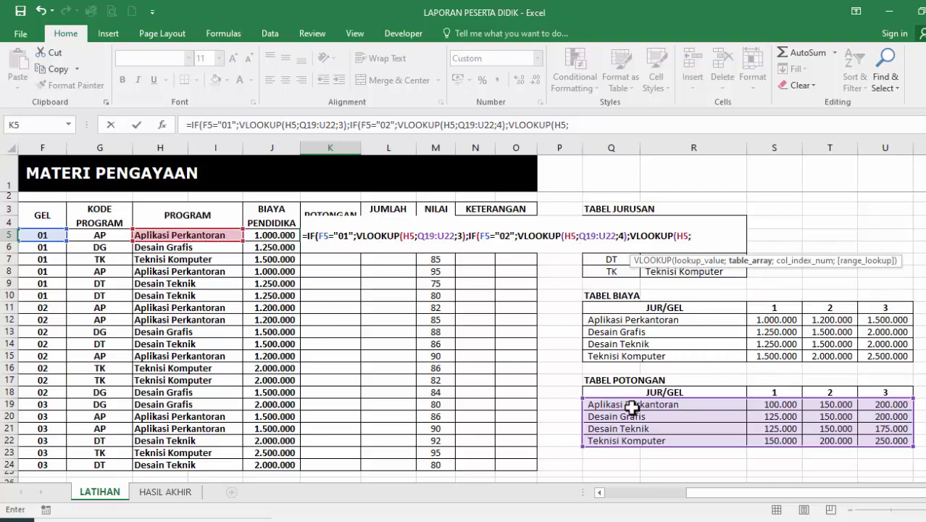
{"action": "left_click_drag", "start_coordinate": [627, 404], "coordinate": [890, 439]}
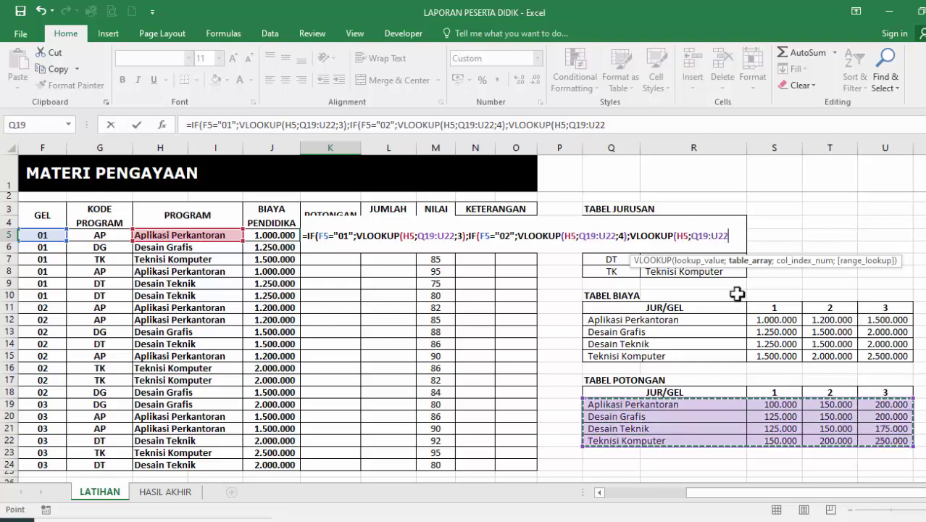
{"action": "type", "text": ";5"}
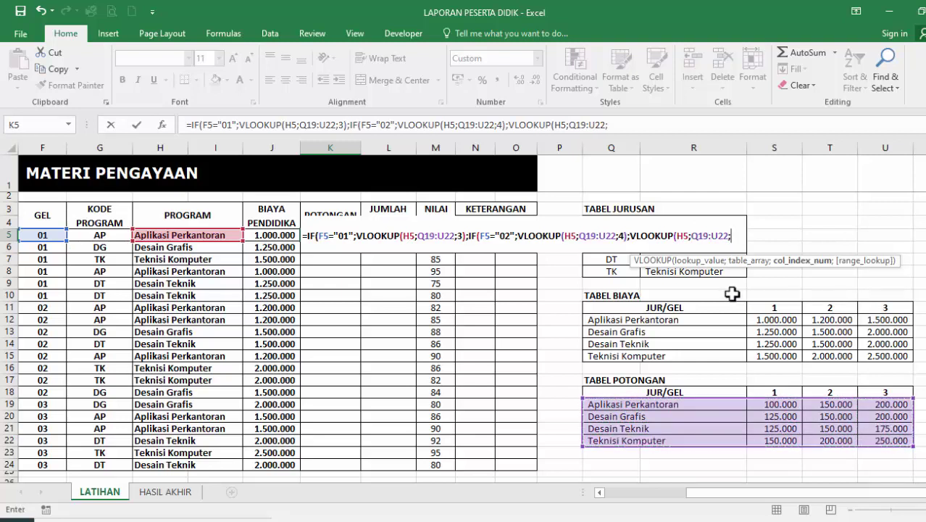
Step: Make the table ranges in the first two VLOOKUPs of K5's formula absolute as $Q$19:$U$22
{"action": "left_click", "coordinate": [419, 241]}
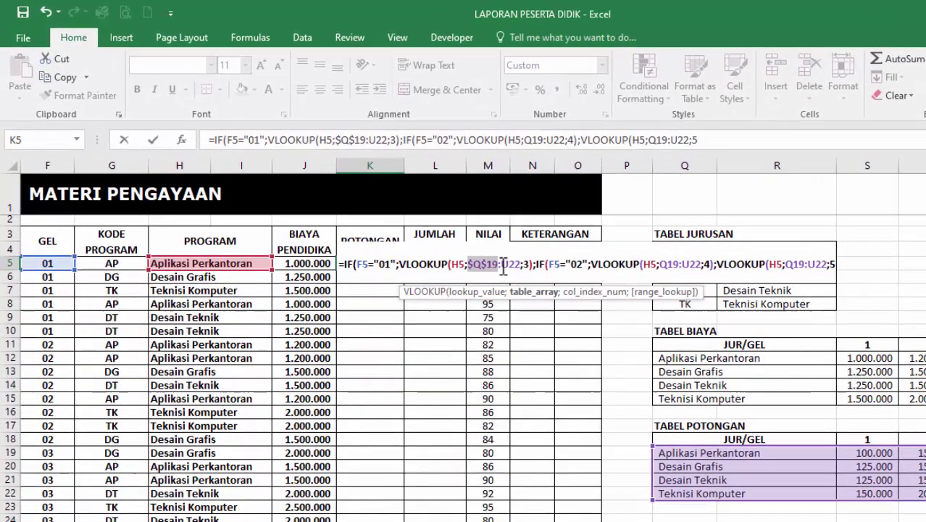
{"action": "key", "text": "F4"}
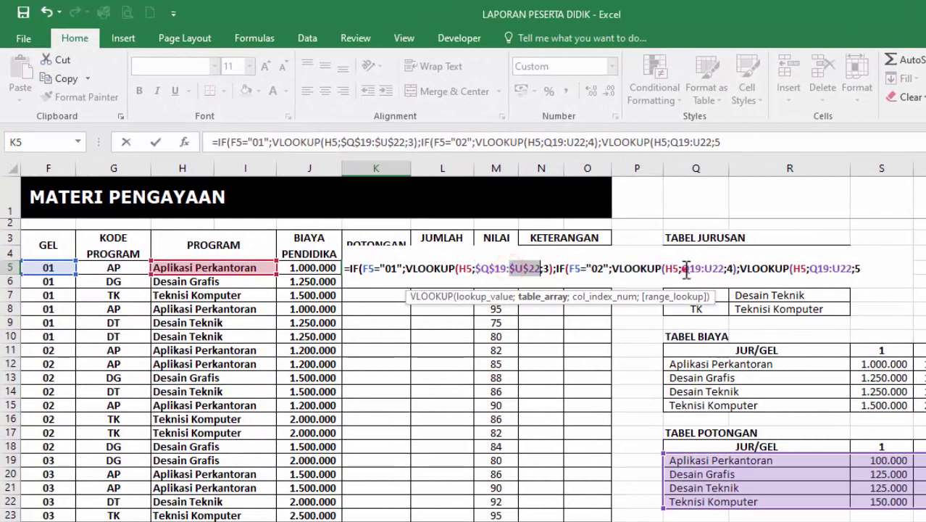
{"action": "left_click", "coordinate": [686, 268]}
{"action": "key", "text": "F4"}
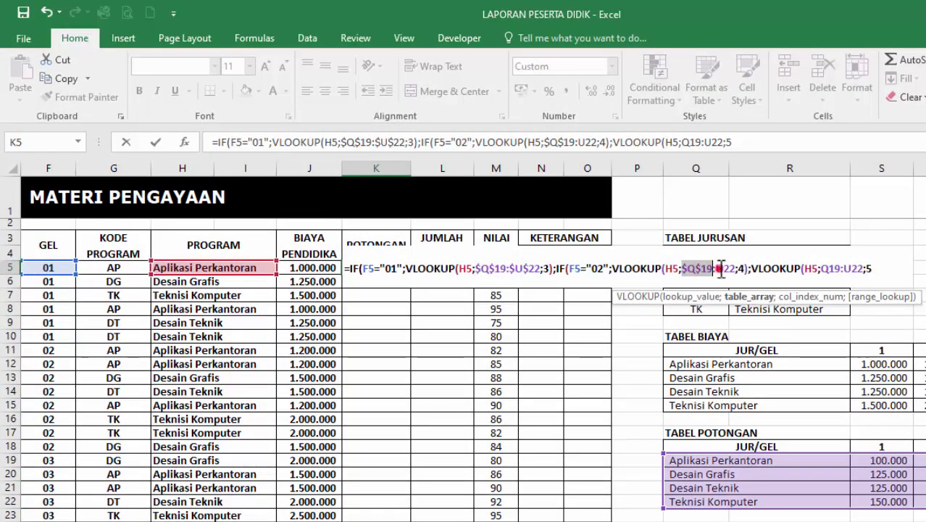
{"action": "left_click", "coordinate": [718, 269]}
{"action": "key", "text": "F4"}
Step: Make the third VLOOKUP's range absolute as $Q$19:$U$22 and enter K5's formula, accepting the correction that adds the closing parentheses
{"action": "left_click", "coordinate": [833, 268]}
{"action": "key", "text": "F4"}
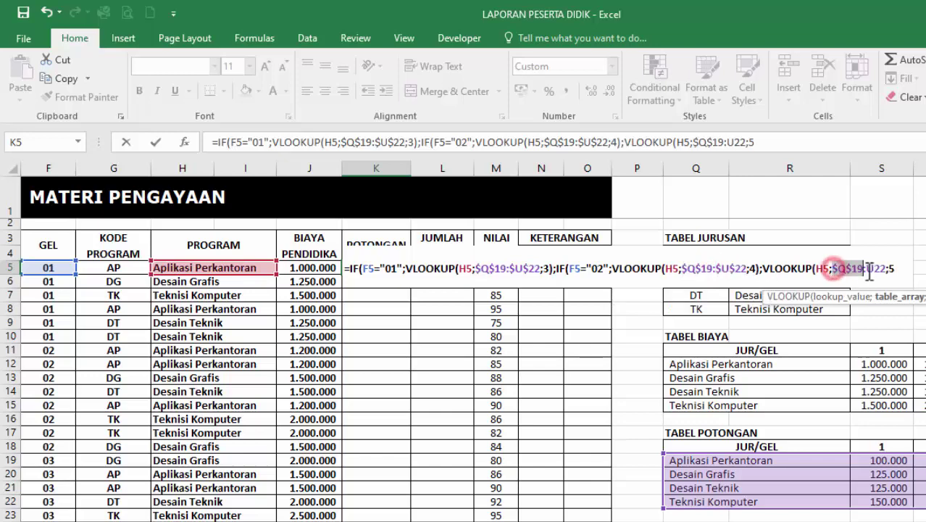
{"action": "left_click", "coordinate": [877, 269]}
{"action": "key", "text": "F4"}
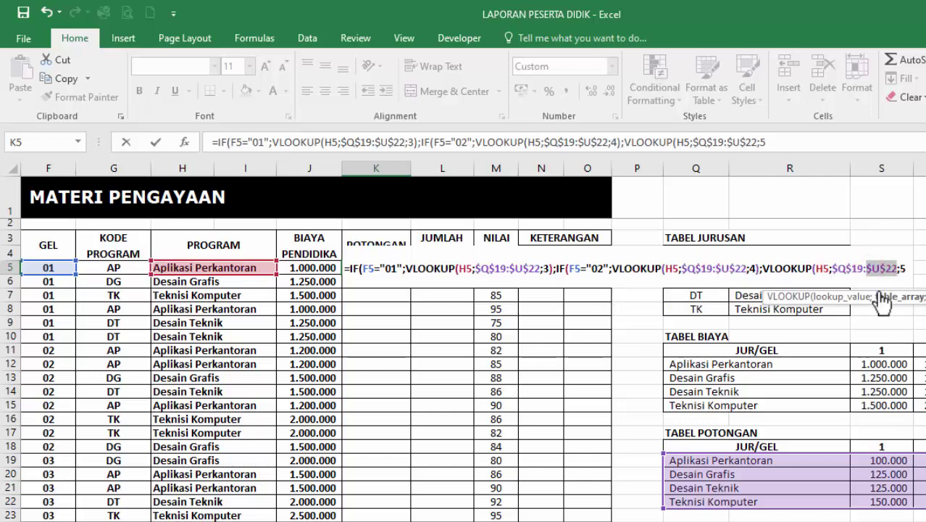
{"action": "key", "text": "Return"}
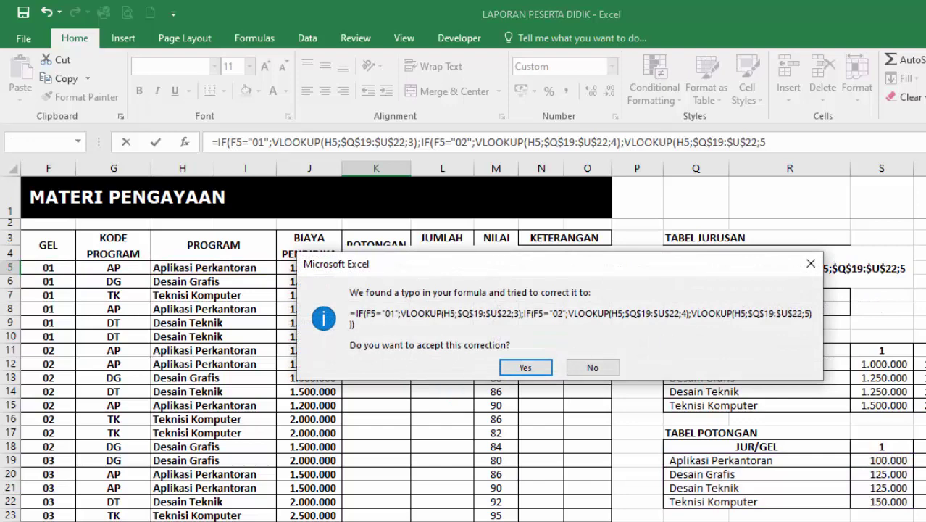
{"action": "left_click", "coordinate": [525, 367]}
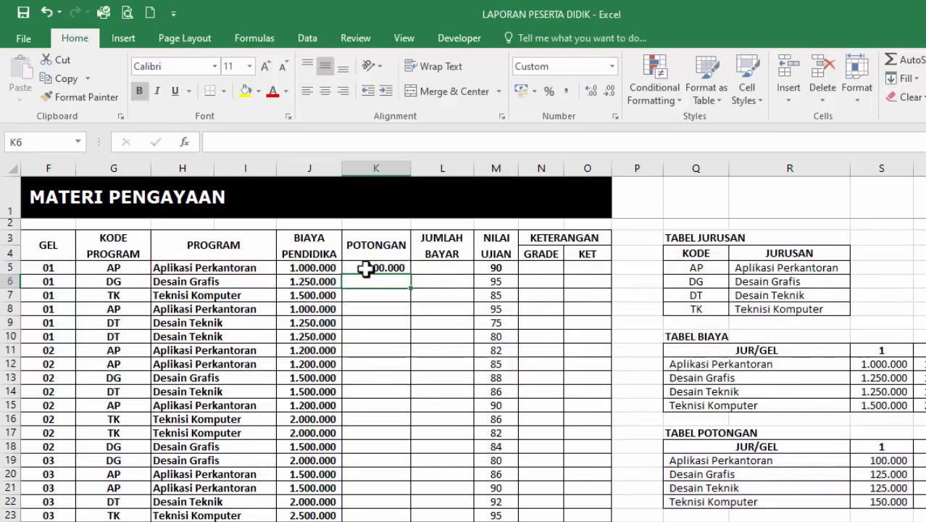
Step: Fill K5's POTONGAN formula down the column through K24
{"action": "left_click", "coordinate": [365, 268]}
{"action": "left_click_drag", "start_coordinate": [410, 274], "coordinate": [410, 520]}
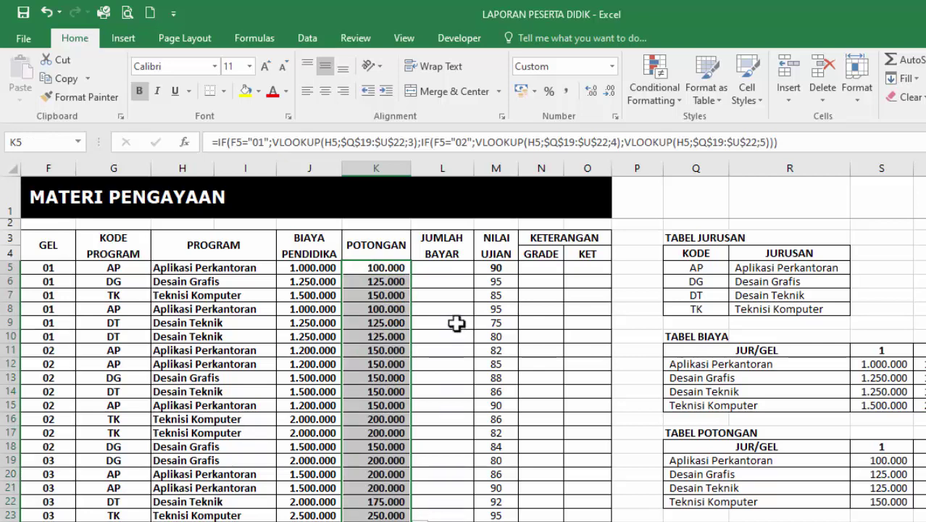
{"action": "scroll", "coordinate": [462, 292], "scroll_direction": "down", "scroll_amount": 6}
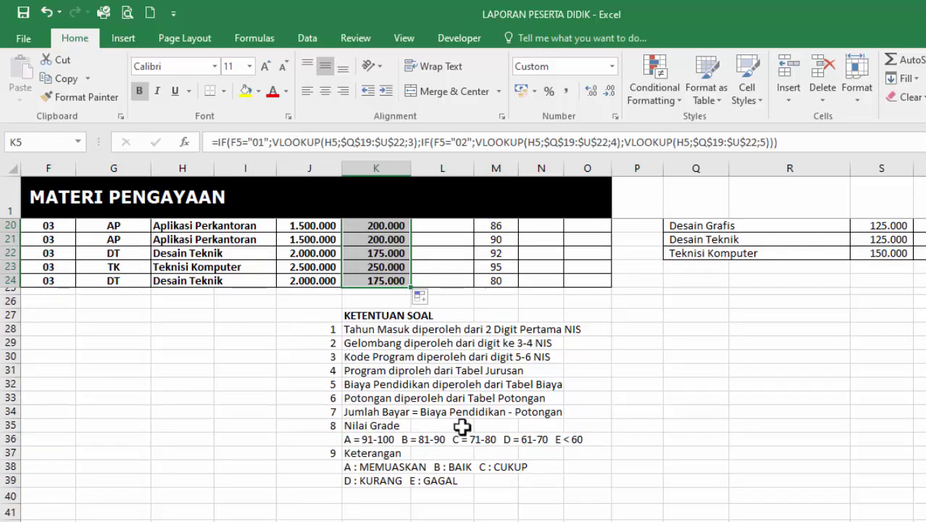
Step: Enter =J5-K5 in L5 for JUMLAH BAYAR and fill it down through L24
{"action": "scroll", "coordinate": [554, 420], "scroll_direction": "up", "scroll_amount": 1}
{"action": "scroll", "coordinate": [554, 420], "scroll_direction": "up", "scroll_amount": 6}
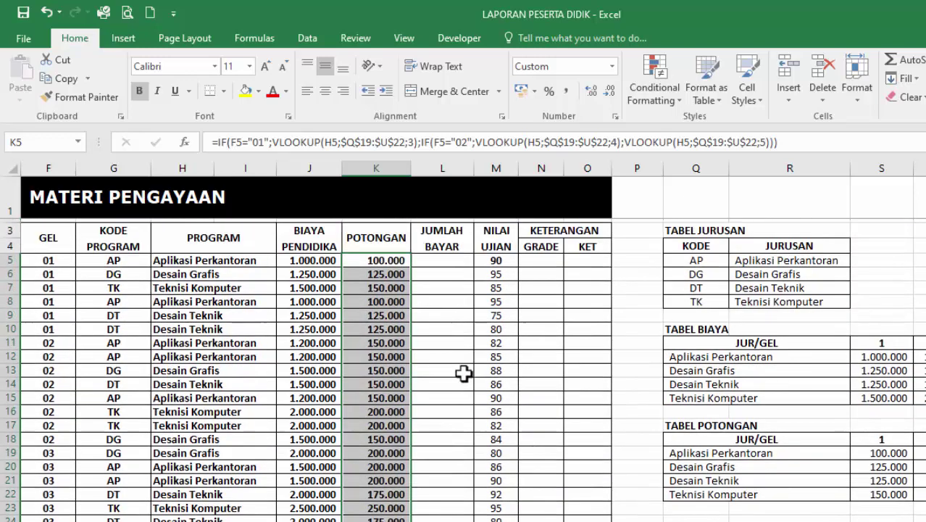
{"action": "left_click", "coordinate": [453, 268]}
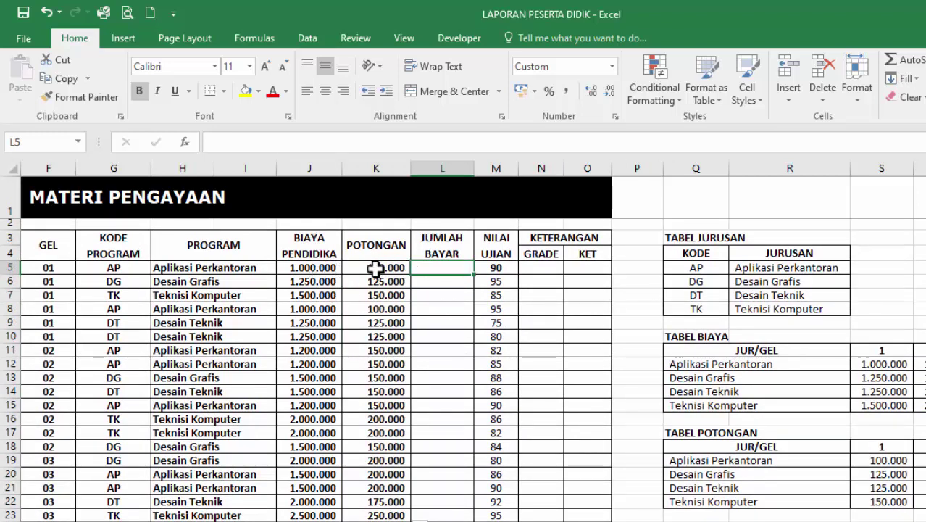
{"action": "double_click", "coordinate": [445, 268]}
{"action": "type", "text": "="}
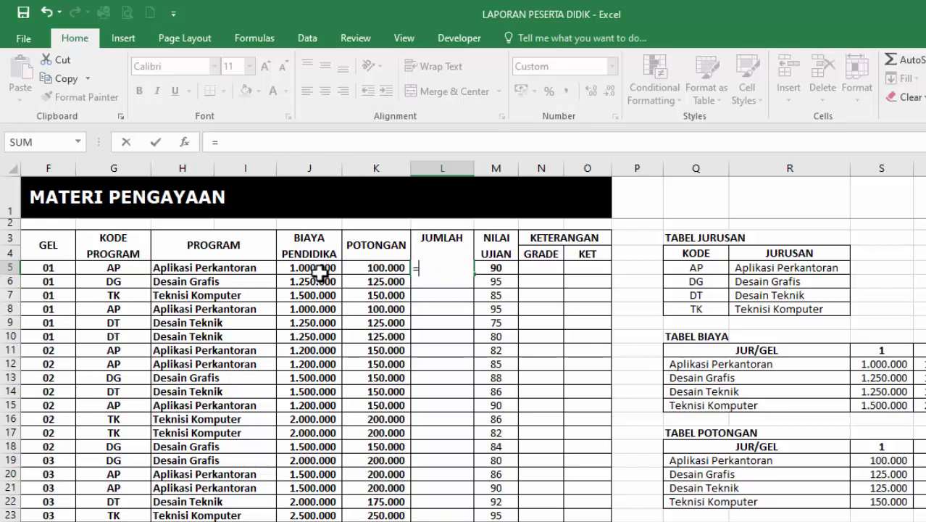
{"action": "left_click", "coordinate": [324, 270]}
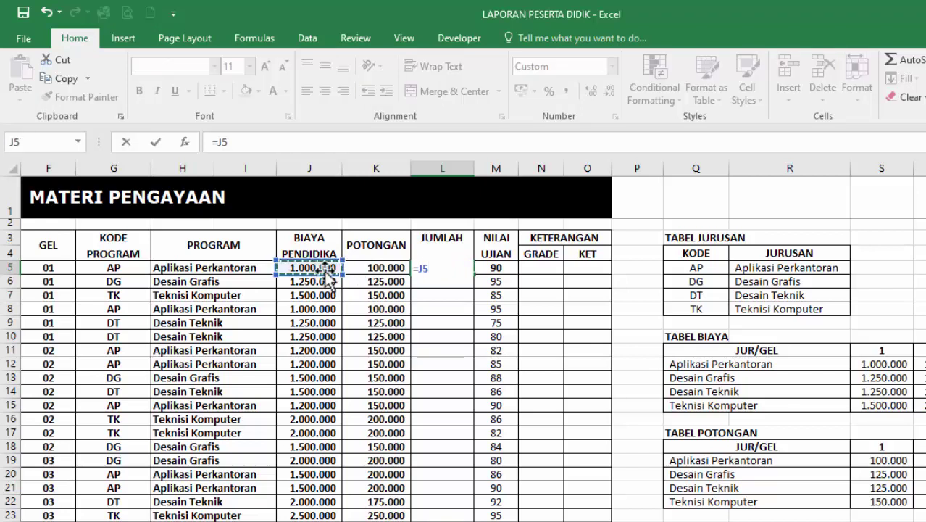
{"action": "type", "text": "-"}
{"action": "left_click", "coordinate": [366, 271]}
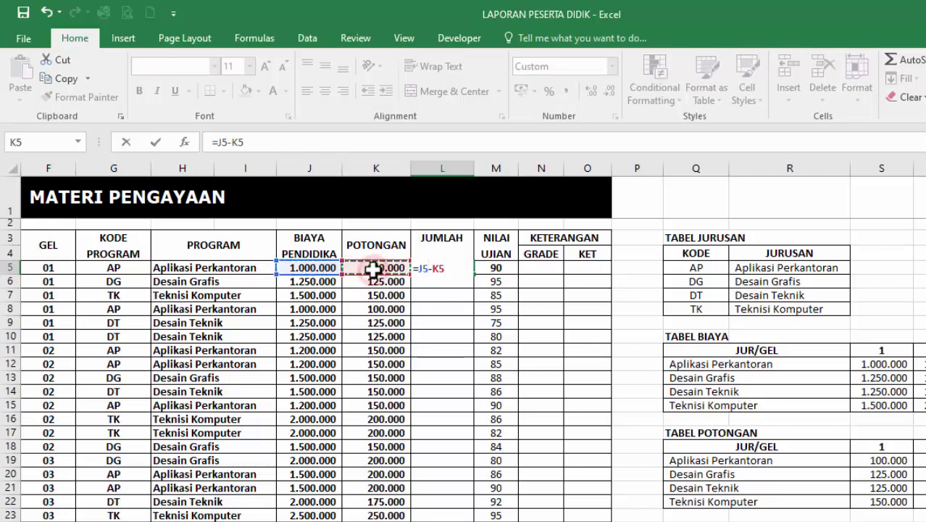
{"action": "key", "text": "Return"}
{"action": "left_click", "coordinate": [470, 269]}
{"action": "double_click", "coordinate": [473, 273]}
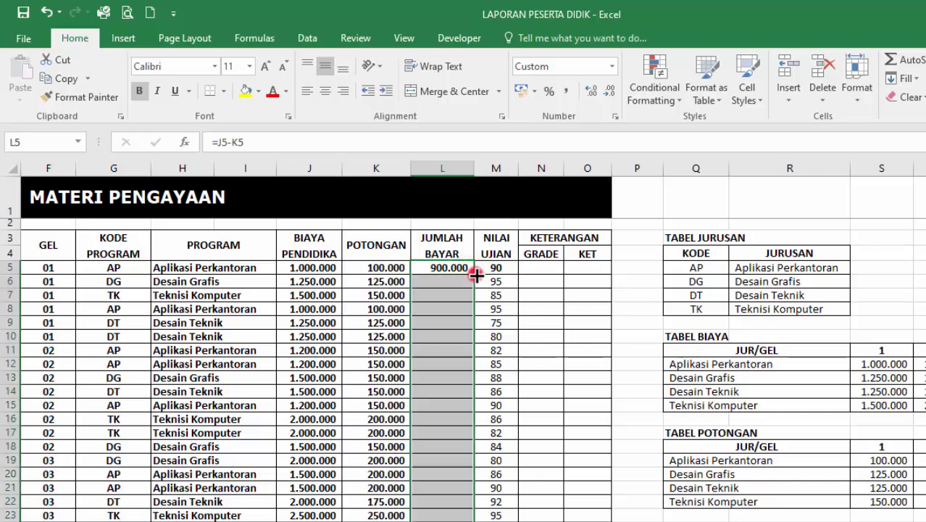
Step: Start the GRADE formula in N5 with an IF that tests M5>90 and returns "A" when true
{"action": "left_click", "coordinate": [548, 264]}
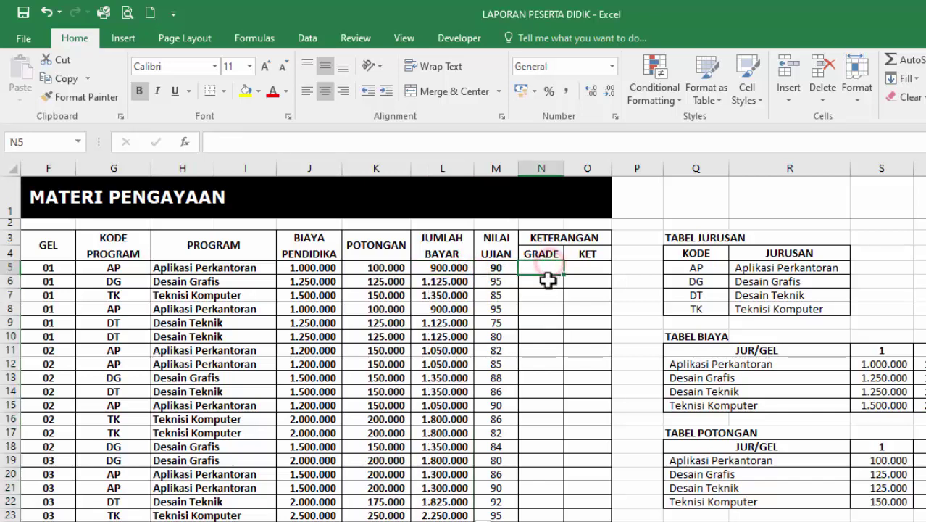
{"action": "scroll", "coordinate": [545, 293], "scroll_direction": "down", "scroll_amount": 4}
{"action": "scroll", "coordinate": [539, 304], "scroll_direction": "down", "scroll_amount": 2}
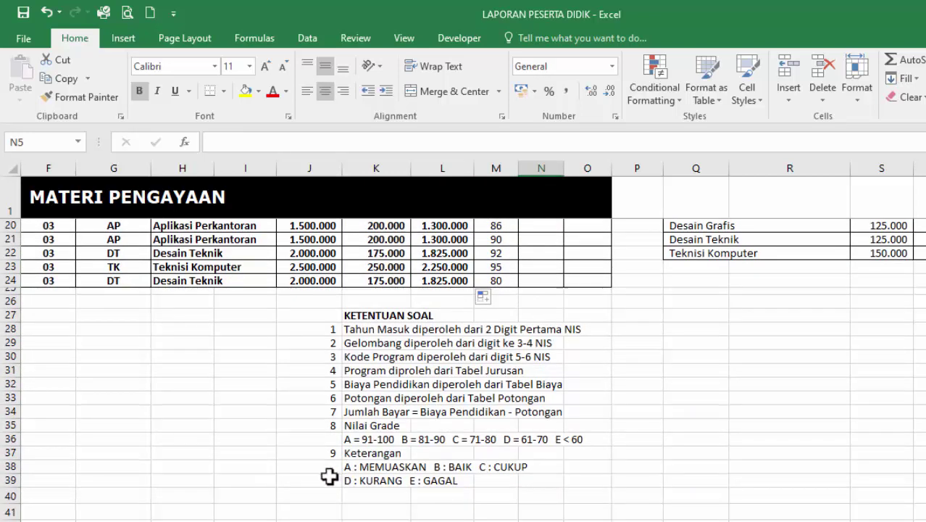
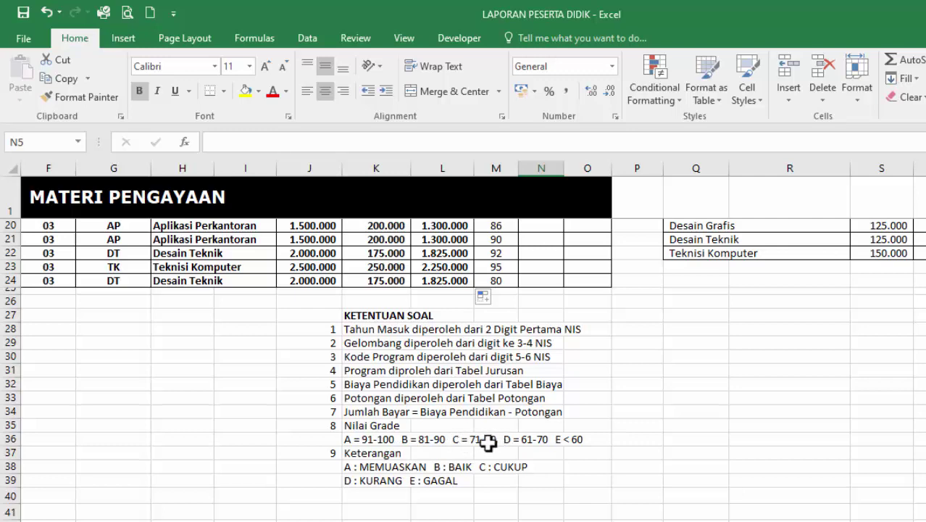
{"action": "scroll", "coordinate": [554, 444], "scroll_direction": "up", "scroll_amount": 6}
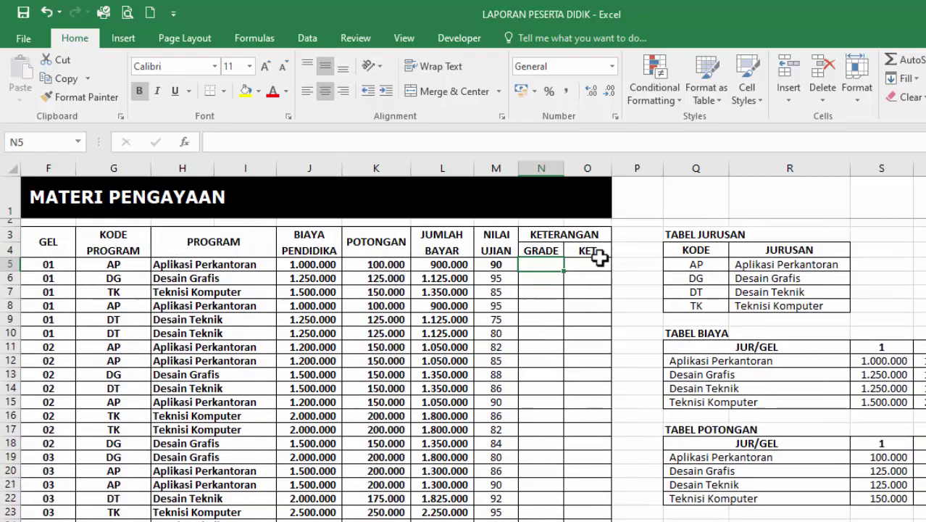
{"action": "double_click", "coordinate": [540, 265]}
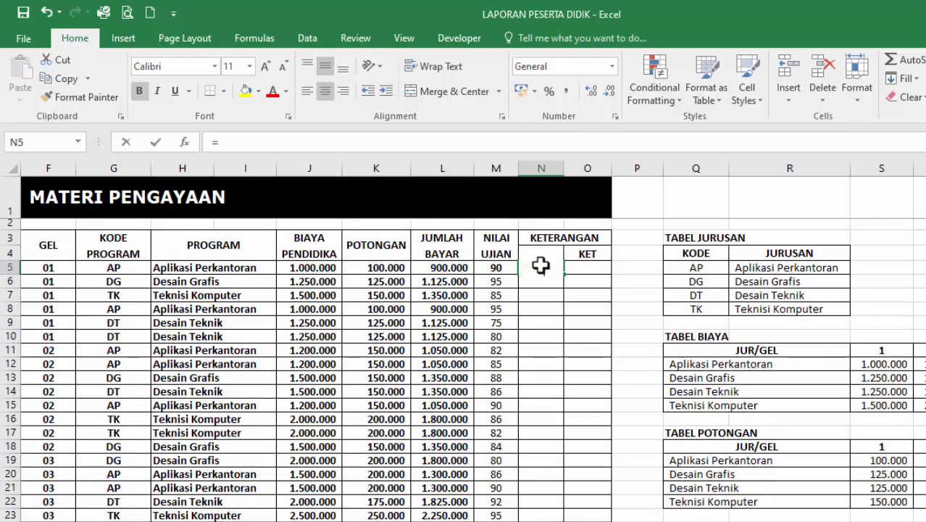
{"action": "type", "text": "=IF("}
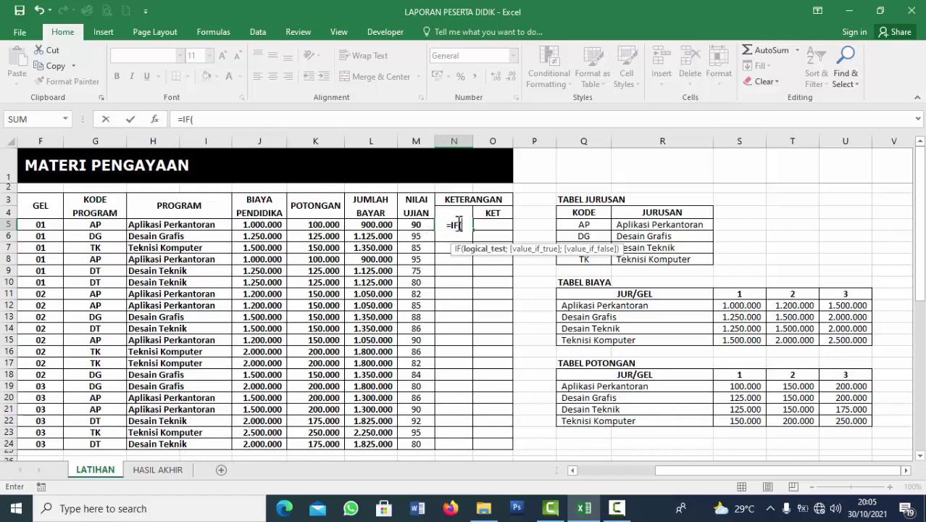
{"action": "left_click", "coordinate": [422, 226]}
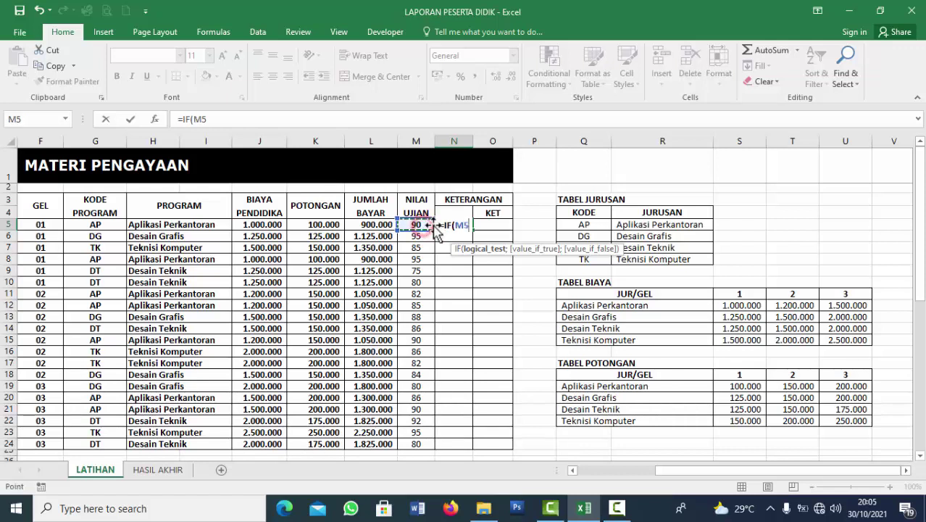
{"action": "type", "text": ">"}
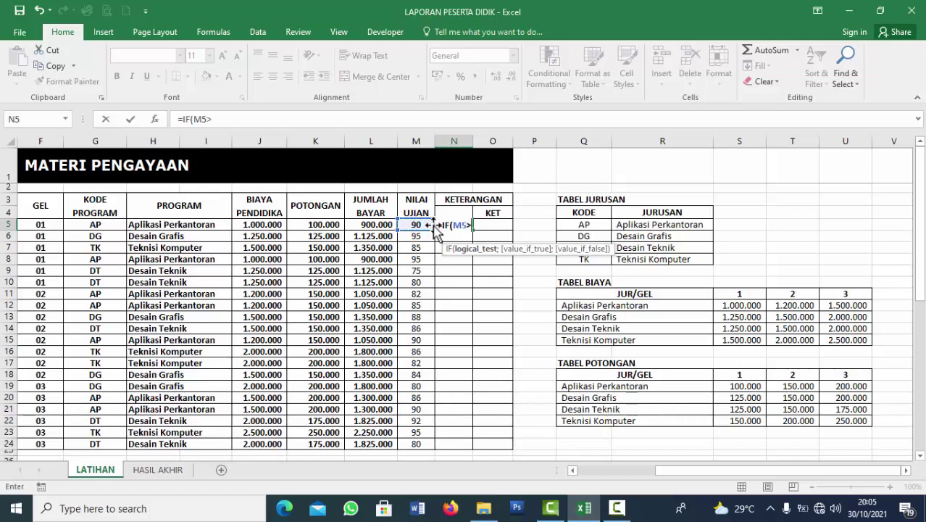
{"action": "type", "text": "90"}
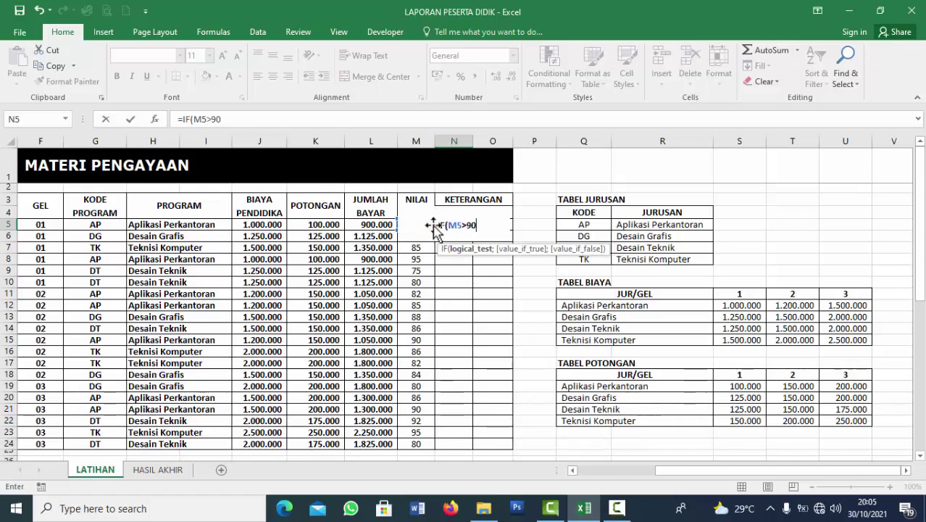
{"action": "type", "text": ";\""}
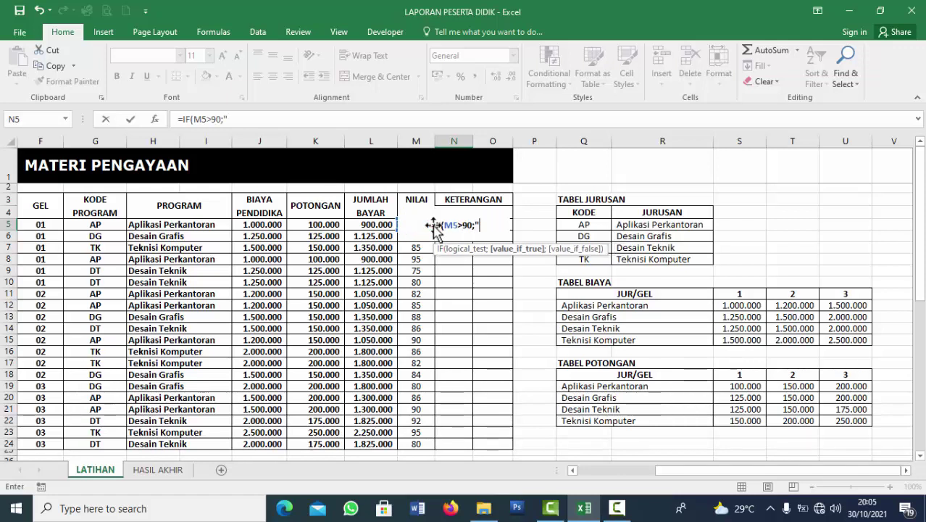
{"action": "type", "text": "A\""}
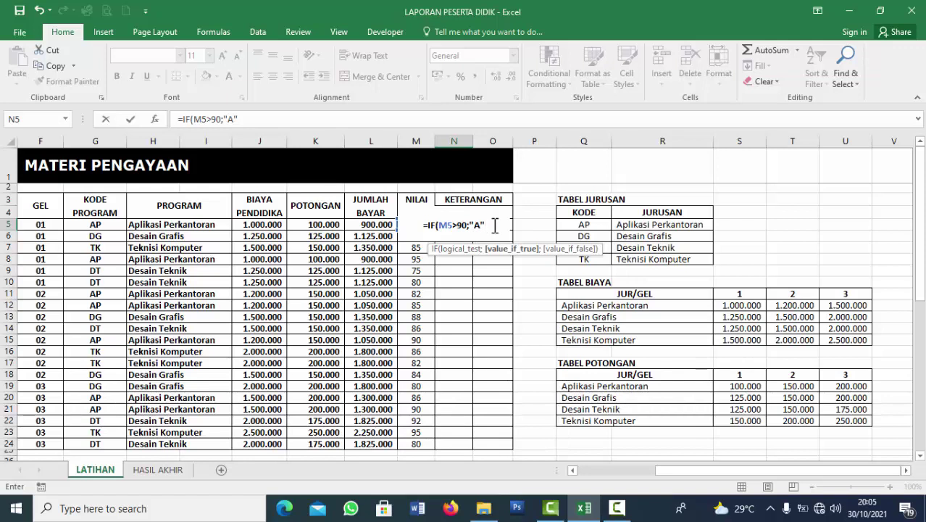
Step: Nest a second IF in N5's formula that tests M5>80 and returns "B" when true
{"action": "type", "text": ";"}
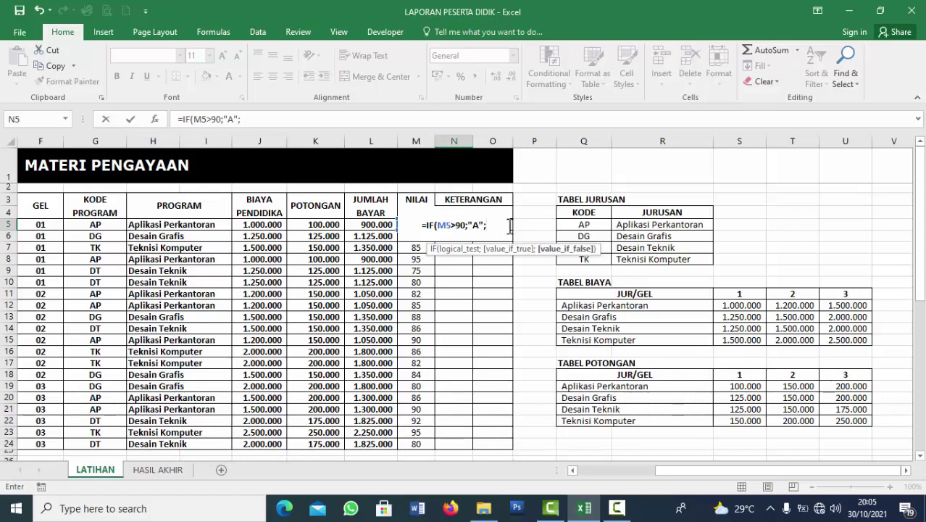
{"action": "type", "text": "IF("}
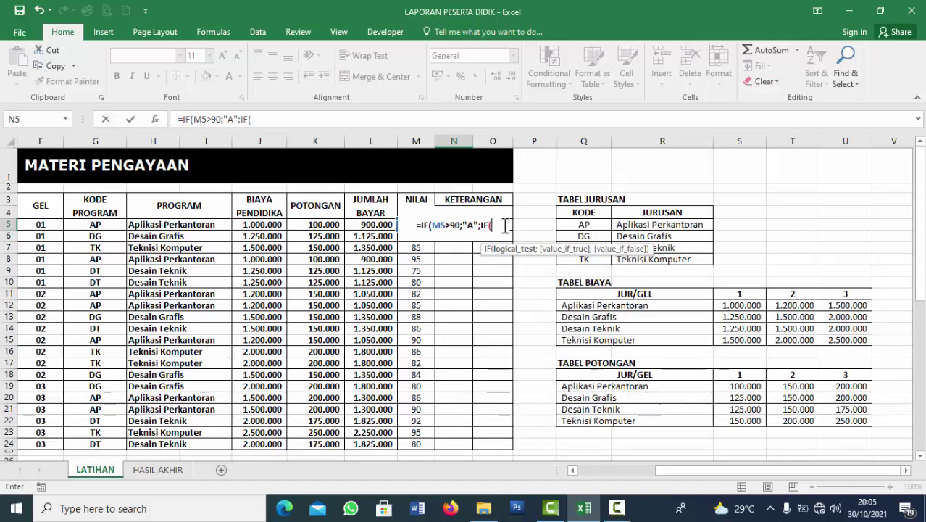
{"action": "type", "text": "M5"}
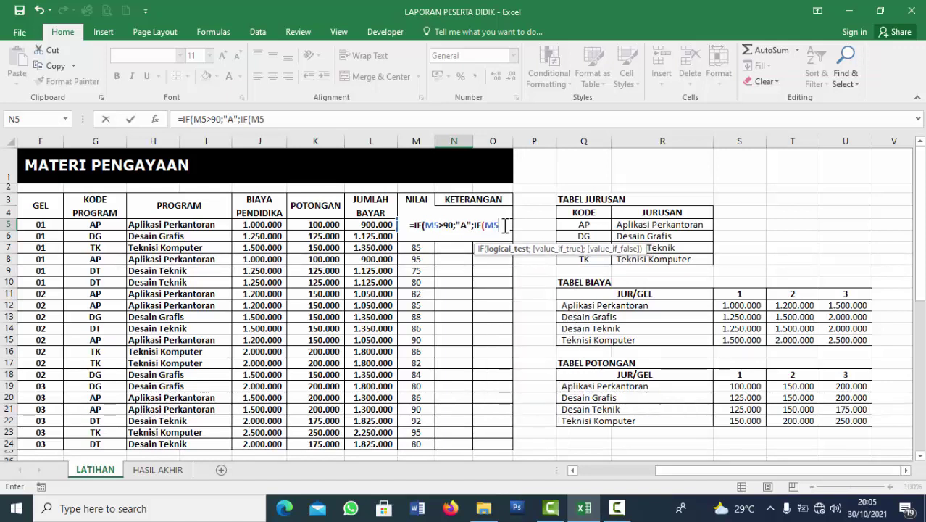
{"action": "type", "text": ">"}
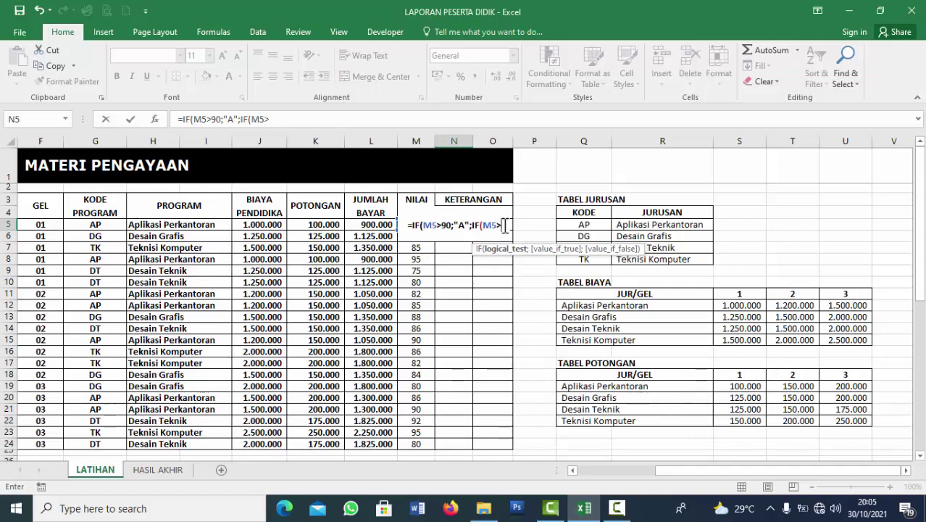
{"action": "type", "text": "80;"}
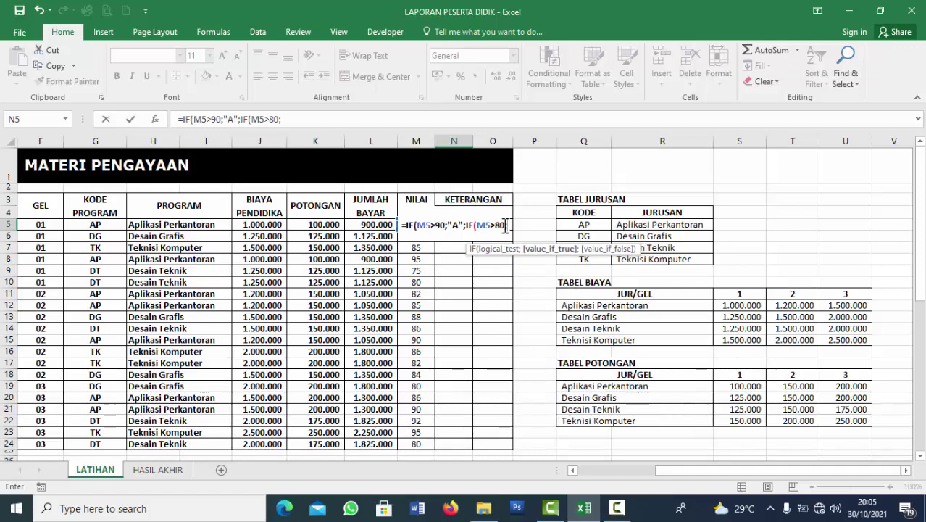
{"action": "type", "text": "\"B\""}
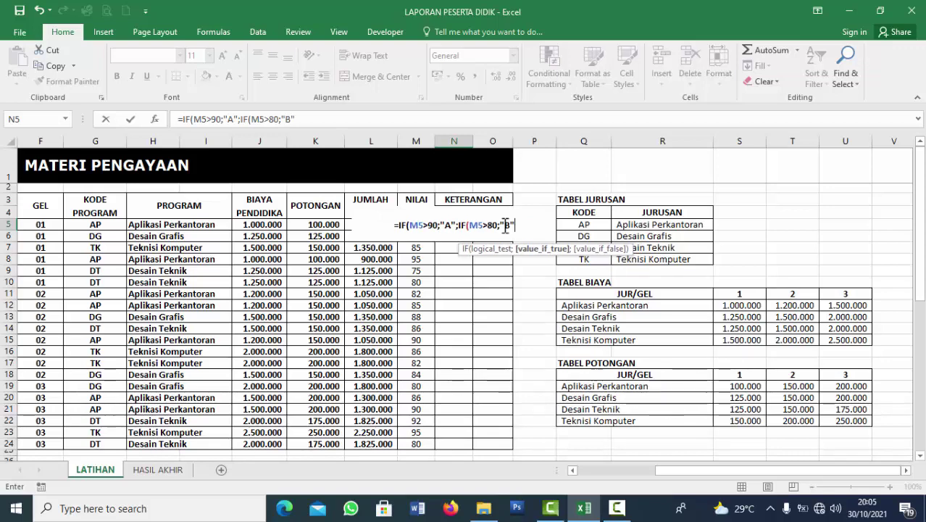
Step: Nest a third IF in N5's formula that tests M5>70 and returns "C" when true
{"action": "type", "text": ";"}
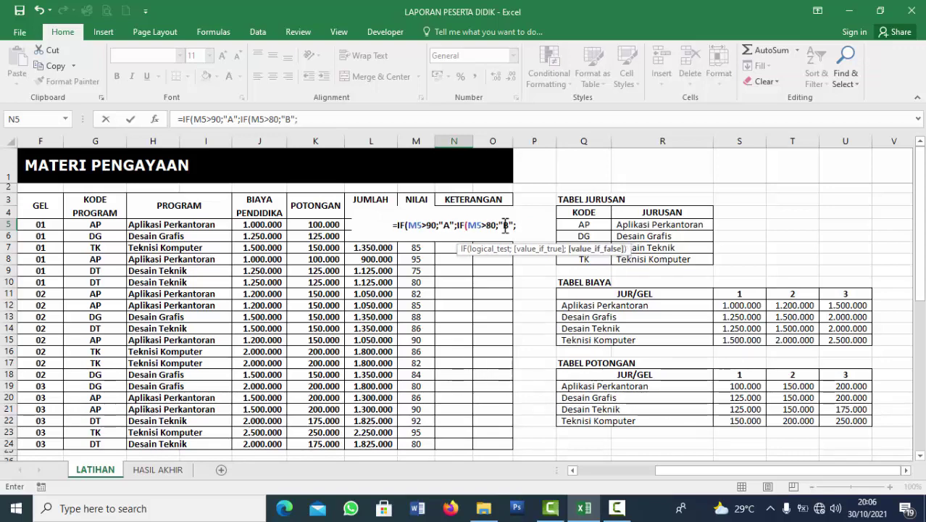
{"action": "type", "text": "IF("}
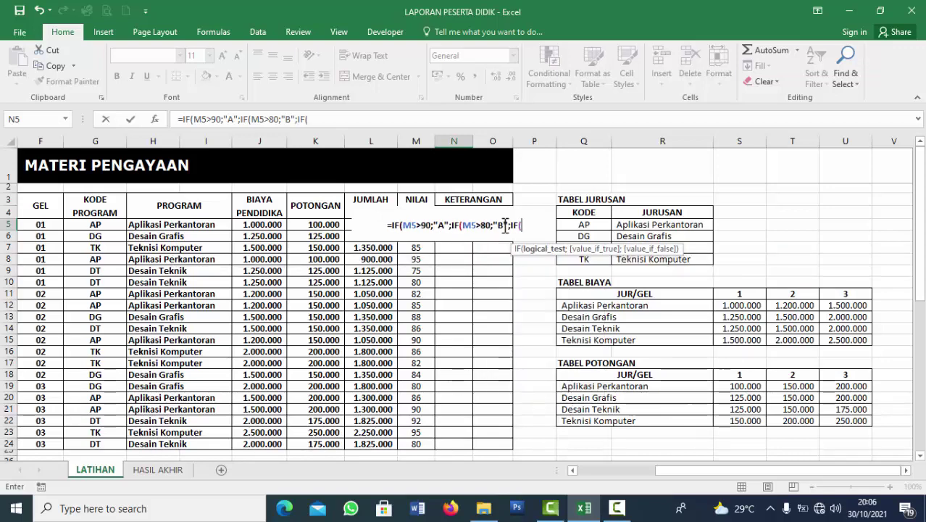
{"action": "type", "text": "M5"}
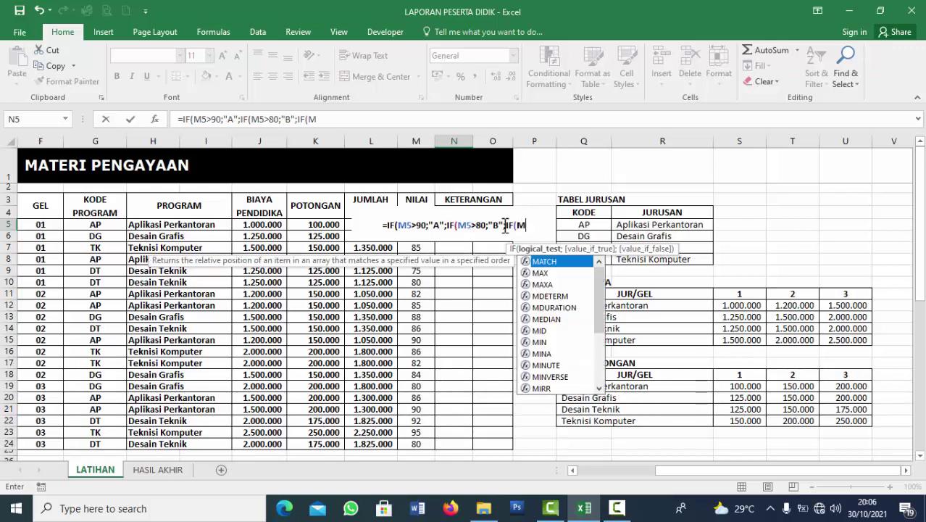
{"action": "type", "text": ">"}
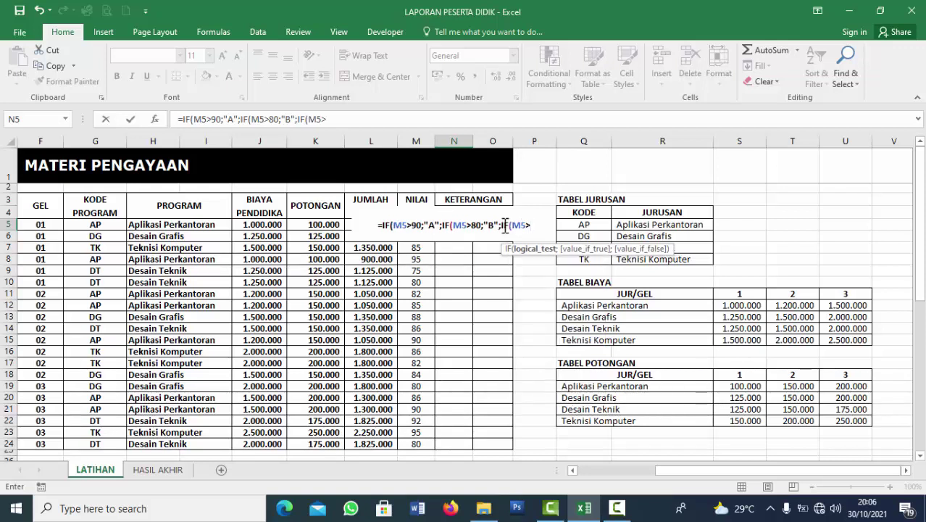
{"action": "type", "text": "70"}
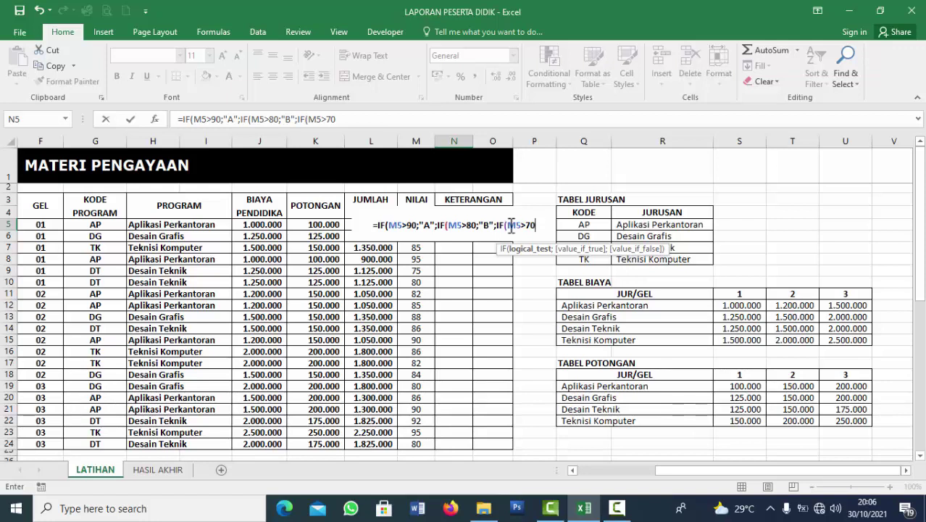
{"action": "type", "text": ";\""}
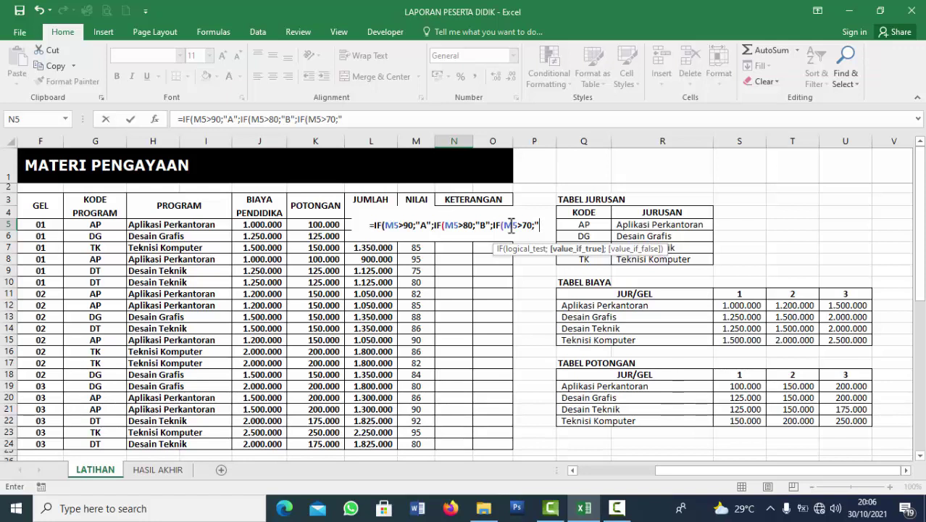
{"action": "type", "text": "C"}
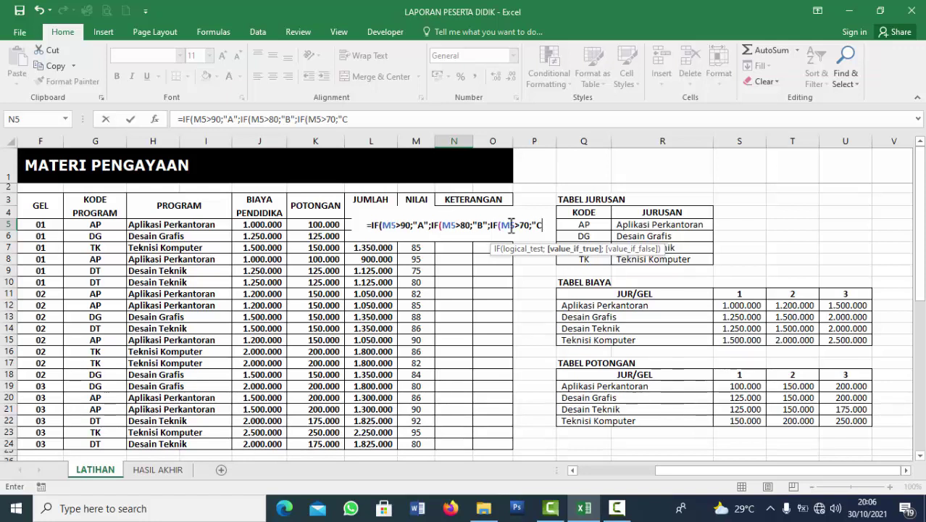
{"action": "type", "text": "\""}
Step: Nest a fourth IF in N5's formula that tests M5>60 and returns "D" when true
{"action": "scroll", "coordinate": [527, 256], "scroll_direction": "down", "scroll_amount": 4}
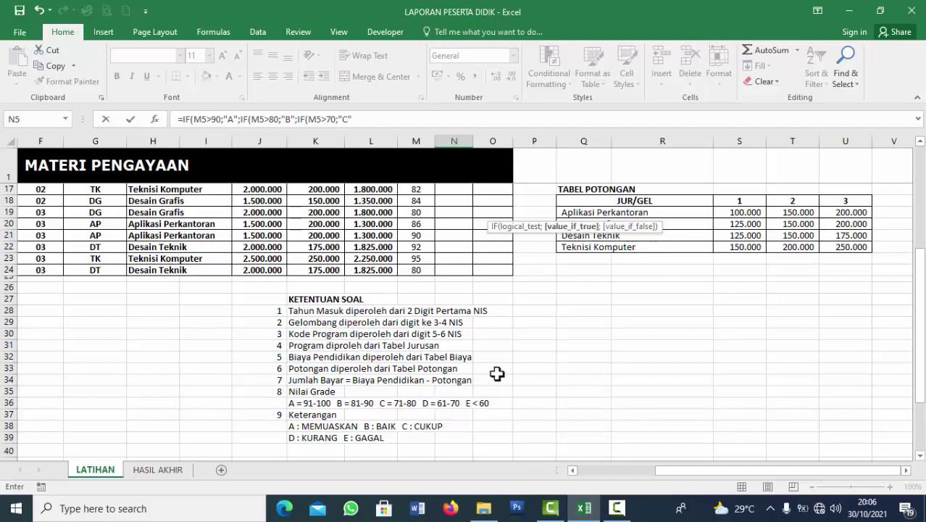
{"action": "scroll", "coordinate": [498, 373], "scroll_direction": "up", "scroll_amount": 5}
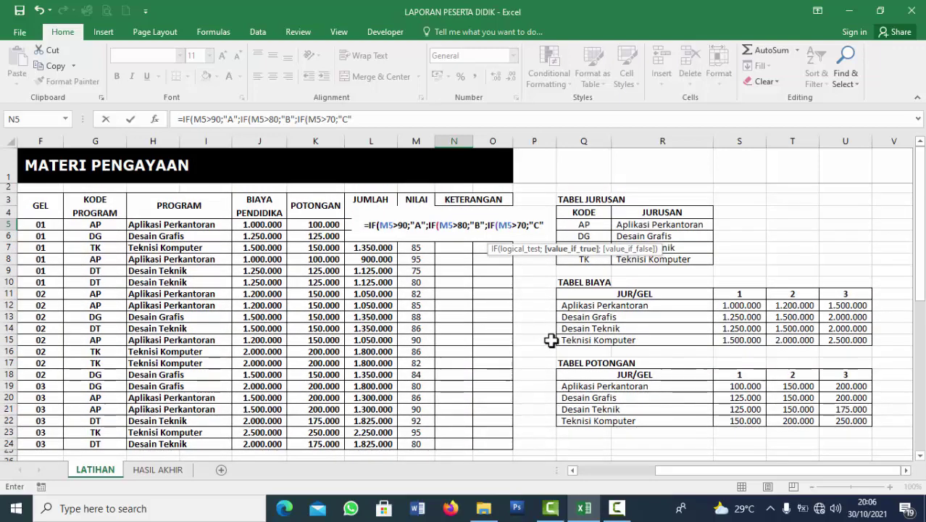
{"action": "type", "text": ";IF("}
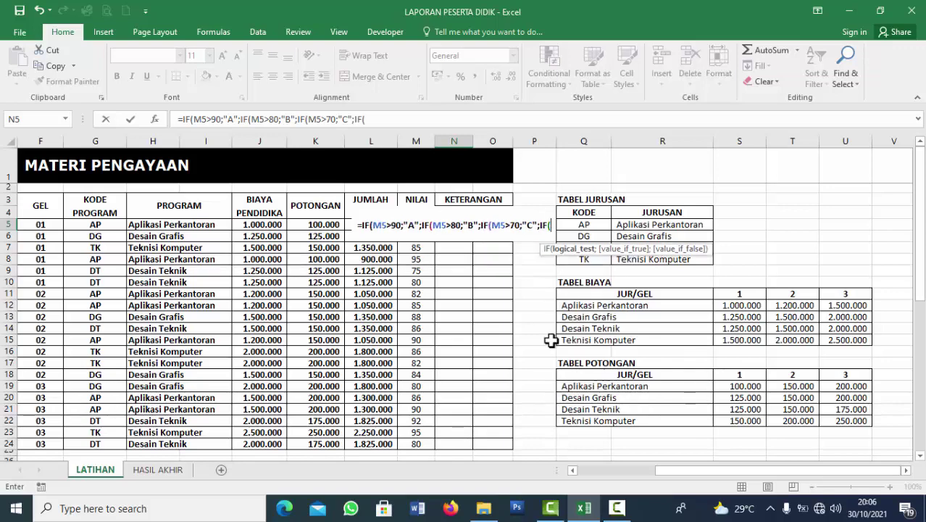
{"action": "type", "text": "M5"}
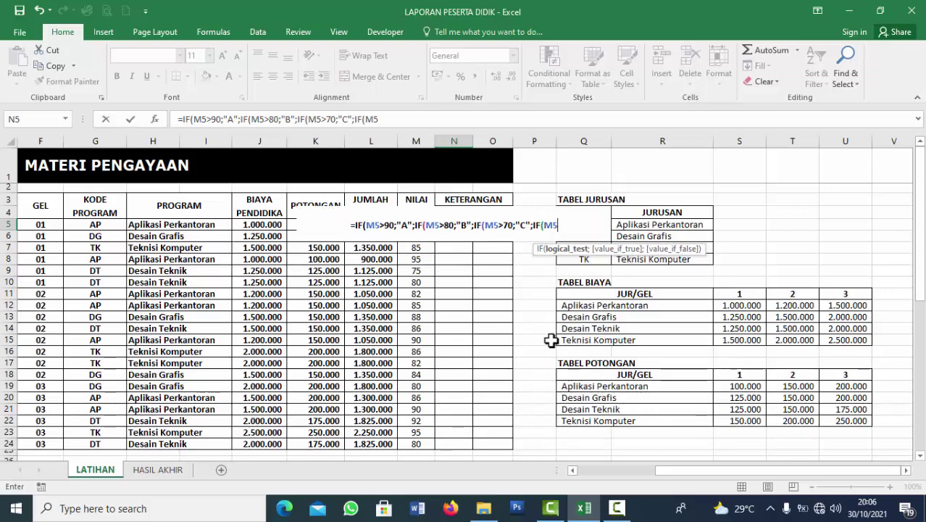
{"action": "type", "text": ">"}
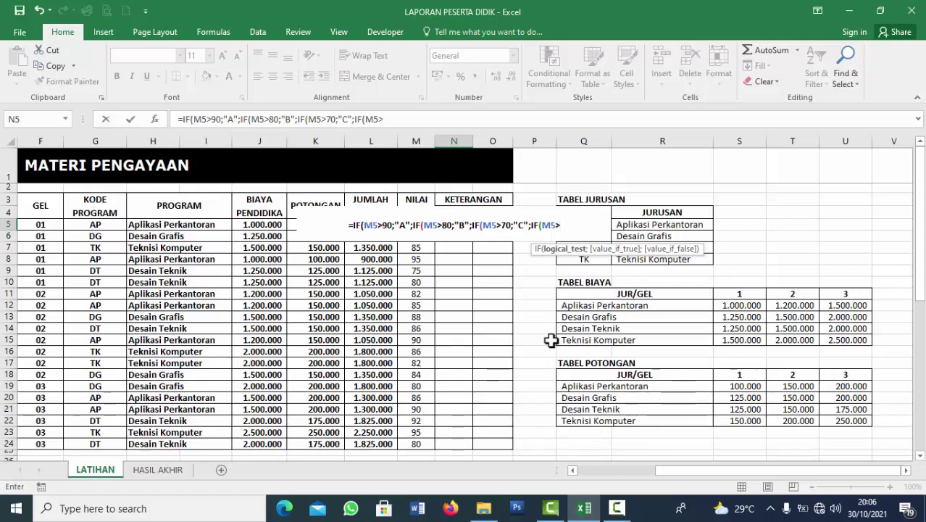
{"action": "type", "text": "60"}
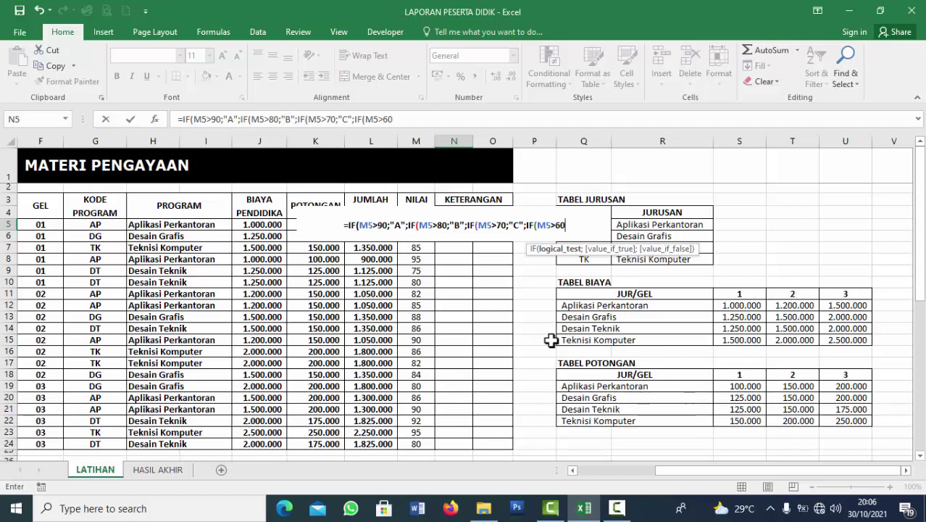
{"action": "type", "text": ";"}
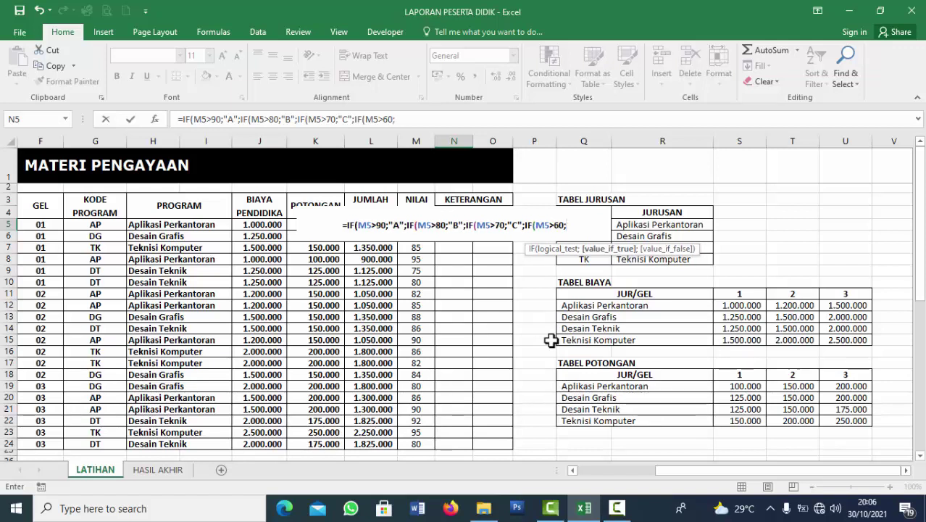
{"action": "type", "text": "\"D\""}
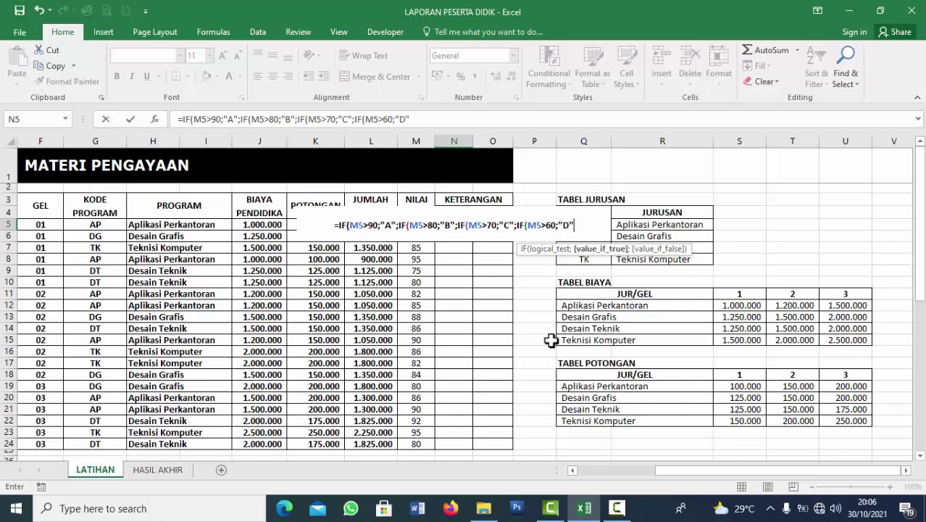
Step: Complete N5's GRADE formula with "E" as the final false value and fill it down through N24
{"action": "type", "text": ";"}
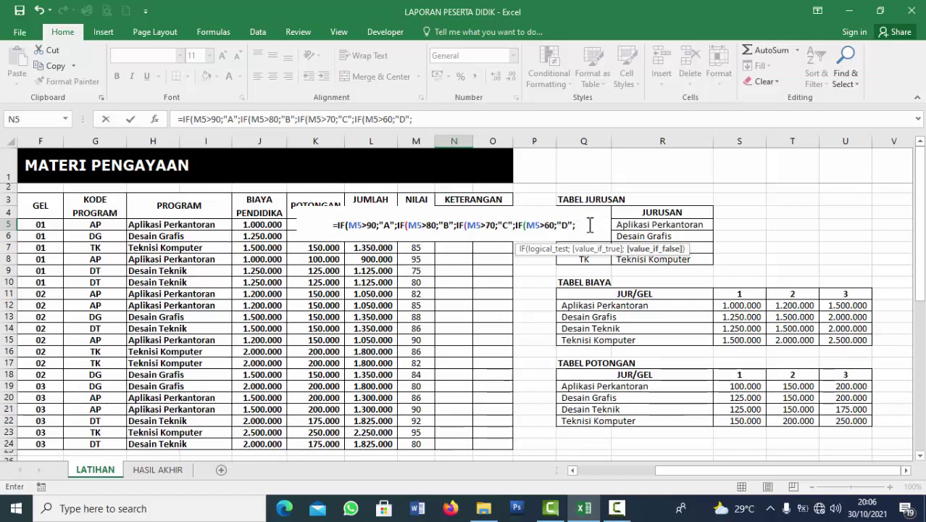
{"action": "type", "text": "\""}
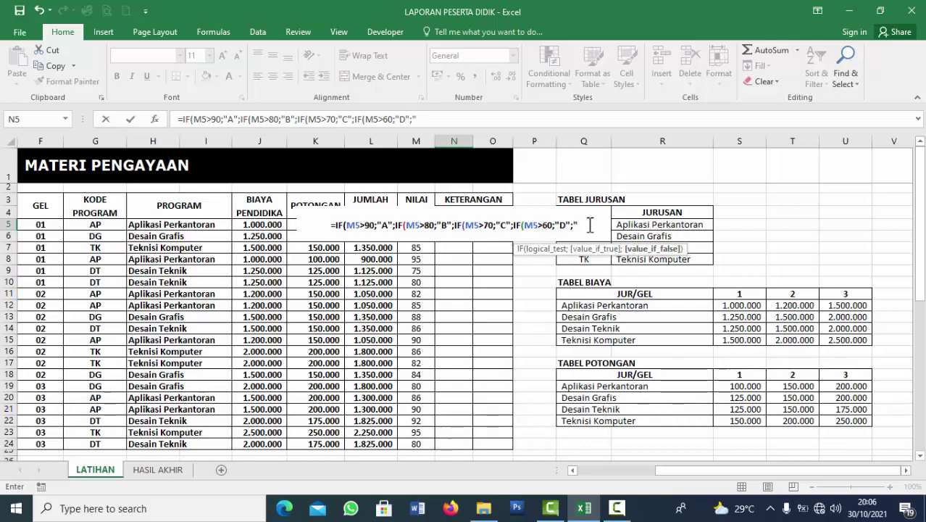
{"action": "type", "text": "E\""}
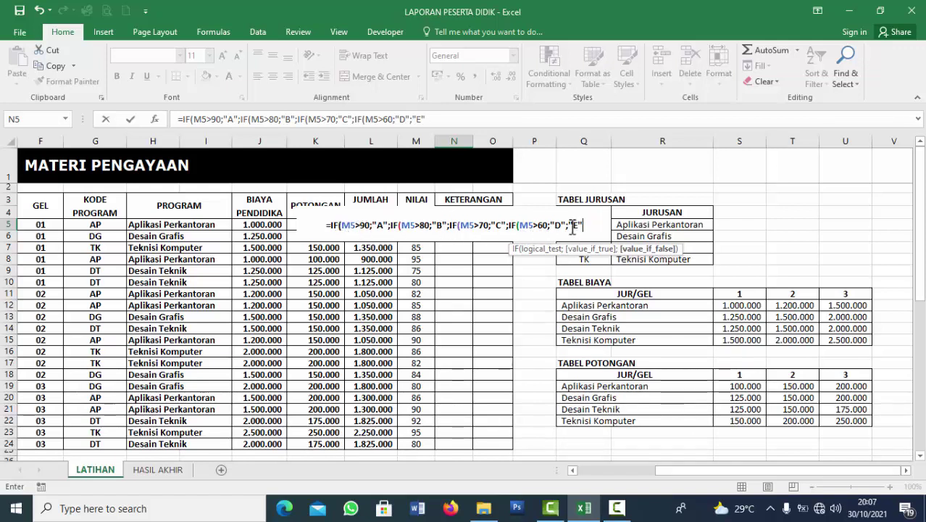
{"action": "scroll", "coordinate": [512, 310], "scroll_direction": "down", "scroll_amount": 7}
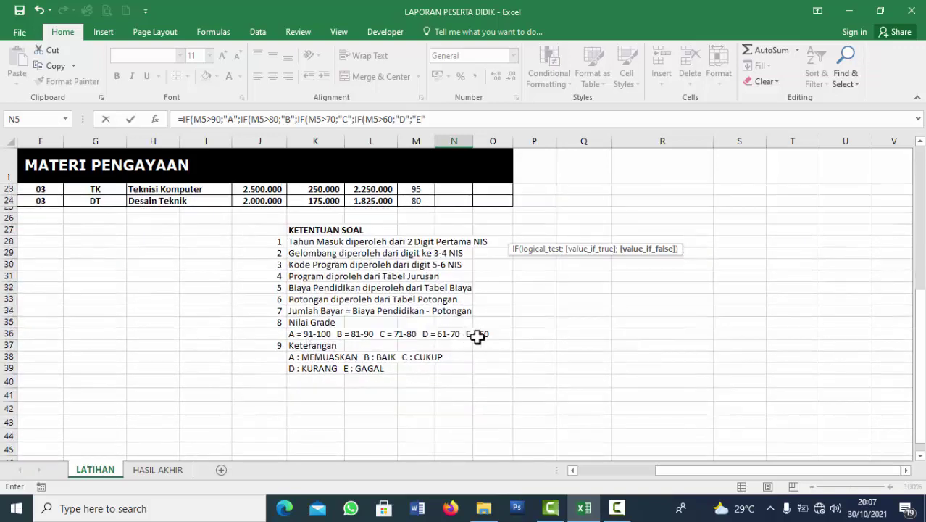
{"action": "scroll", "coordinate": [496, 330], "scroll_direction": "up", "scroll_amount": 7}
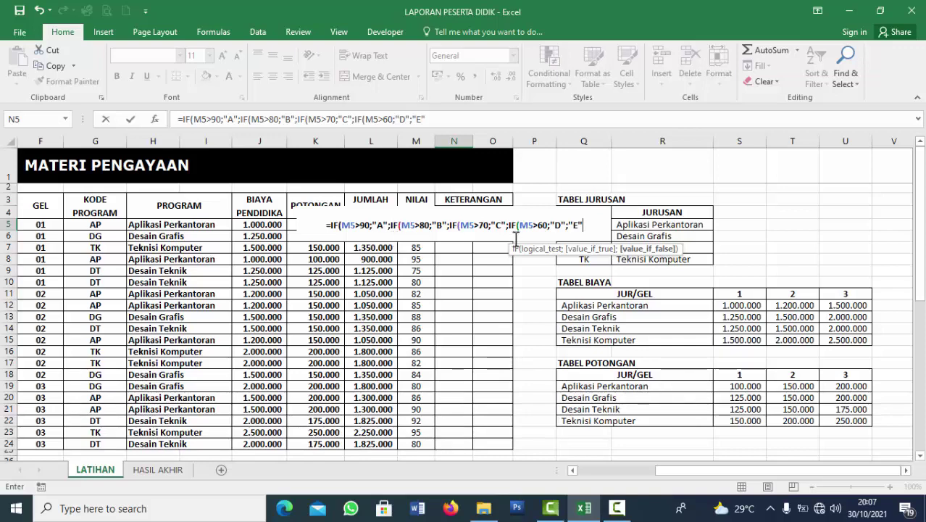
{"action": "key", "text": "Return"}
{"action": "key", "text": "Return"}
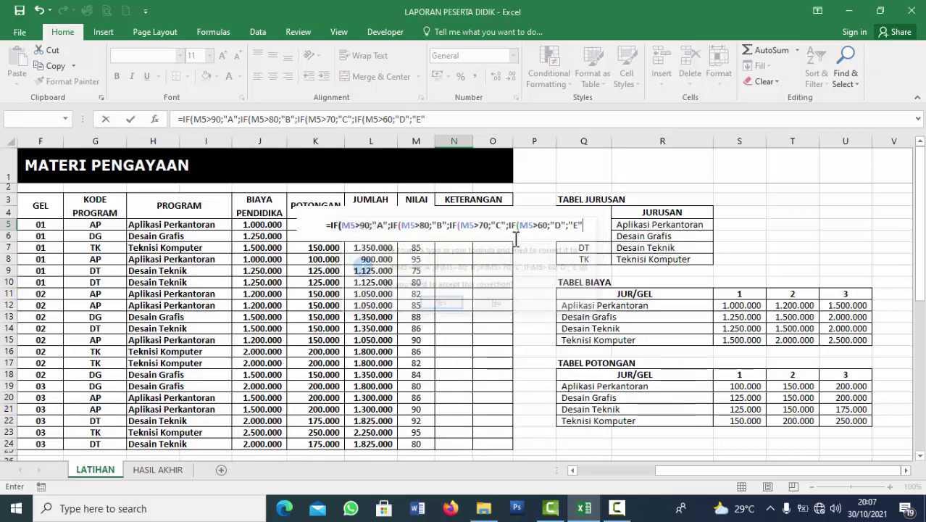
{"action": "left_click", "coordinate": [464, 225]}
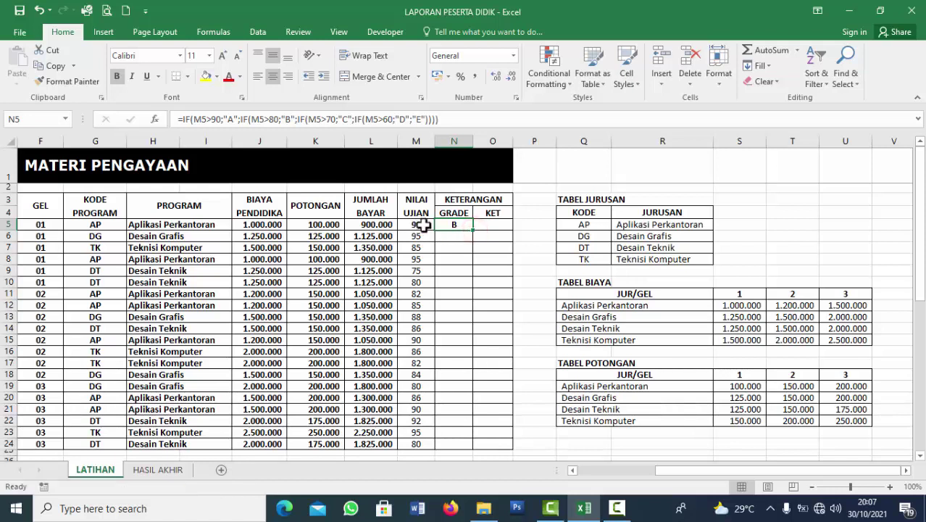
{"action": "double_click", "coordinate": [474, 228]}
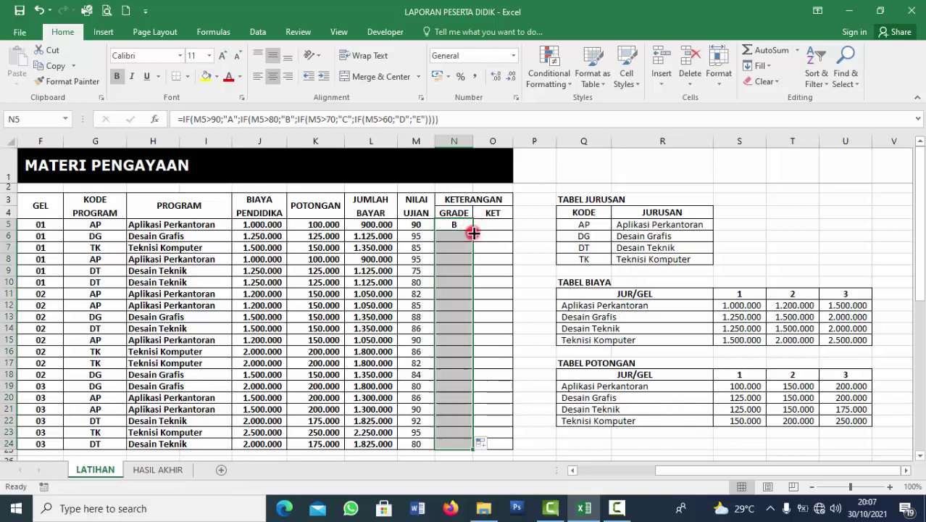
Step: Start the KET formula in O5 with an IF that tests N5="A" and returns "MEMUASKAN" when true
{"action": "left_click", "coordinate": [503, 227]}
{"action": "scroll", "coordinate": [508, 269], "scroll_direction": "down", "scroll_amount": 6}
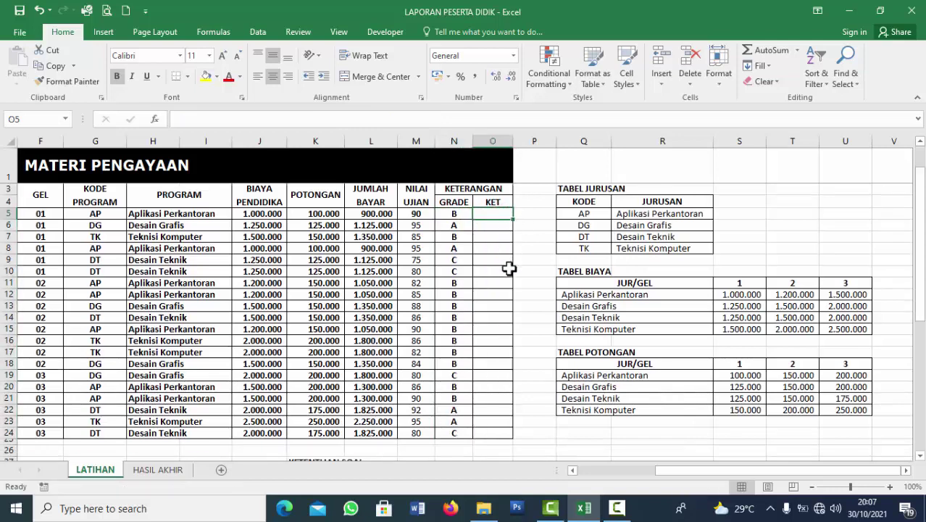
{"action": "scroll", "coordinate": [507, 270], "scroll_direction": "down", "scroll_amount": 2}
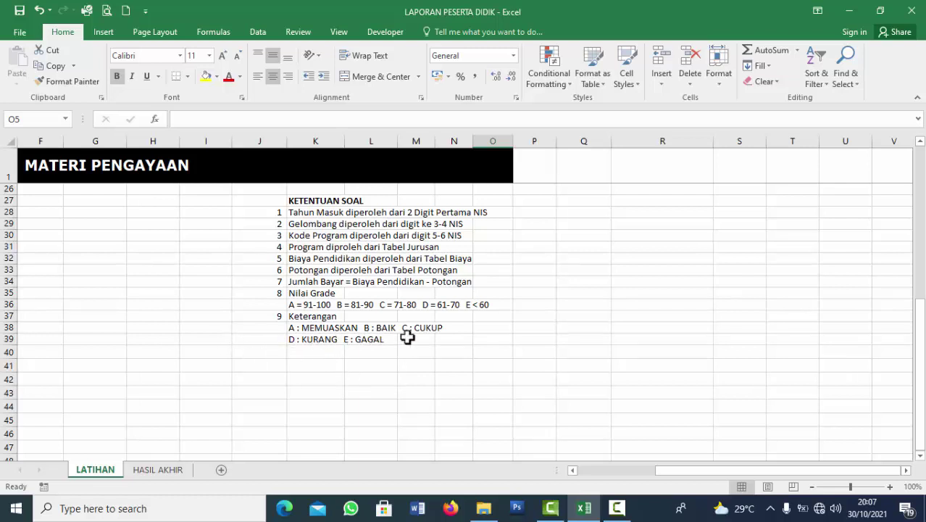
{"action": "scroll", "coordinate": [490, 323], "scroll_direction": "up", "scroll_amount": 8}
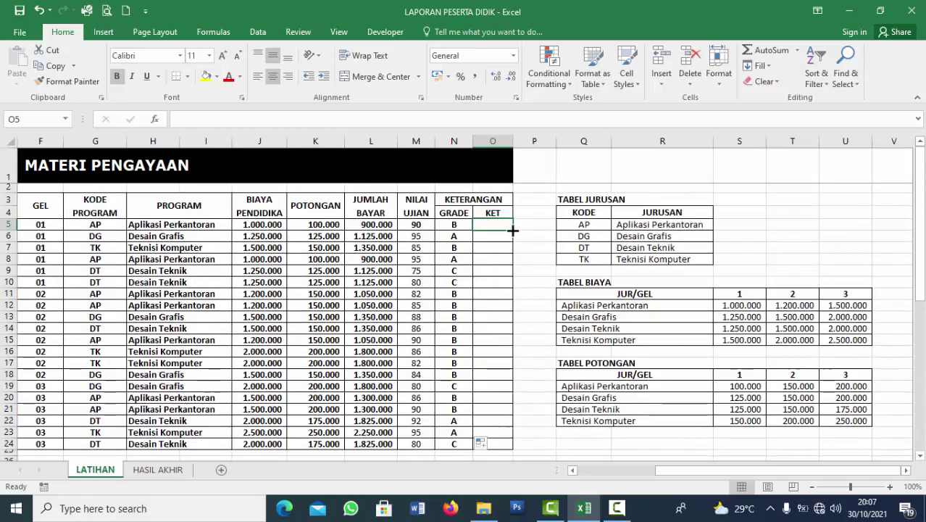
{"action": "type", "text": "=IF"}
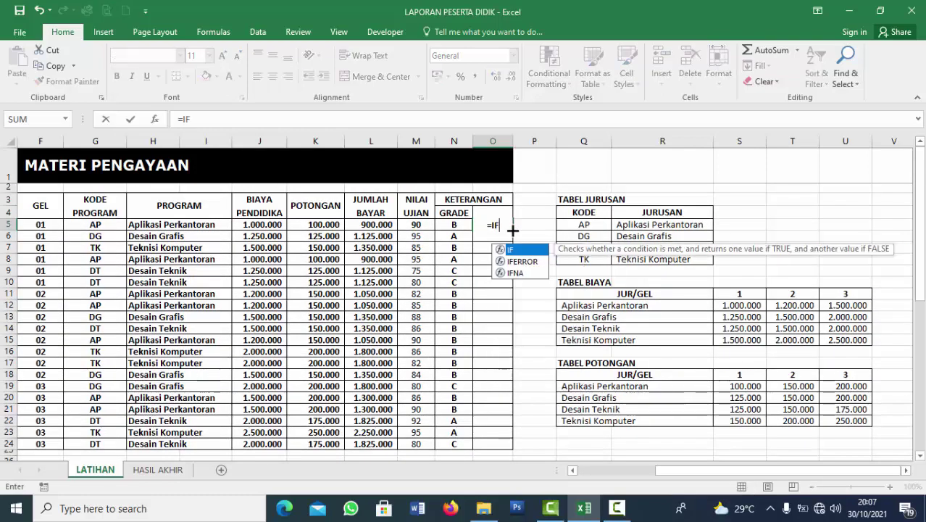
{"action": "type", "text": "("}
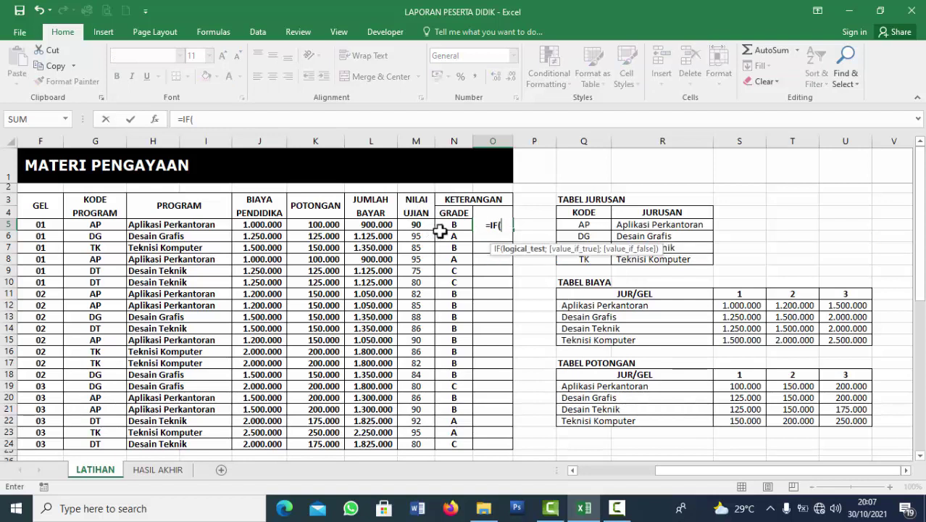
{"action": "left_click", "coordinate": [453, 226]}
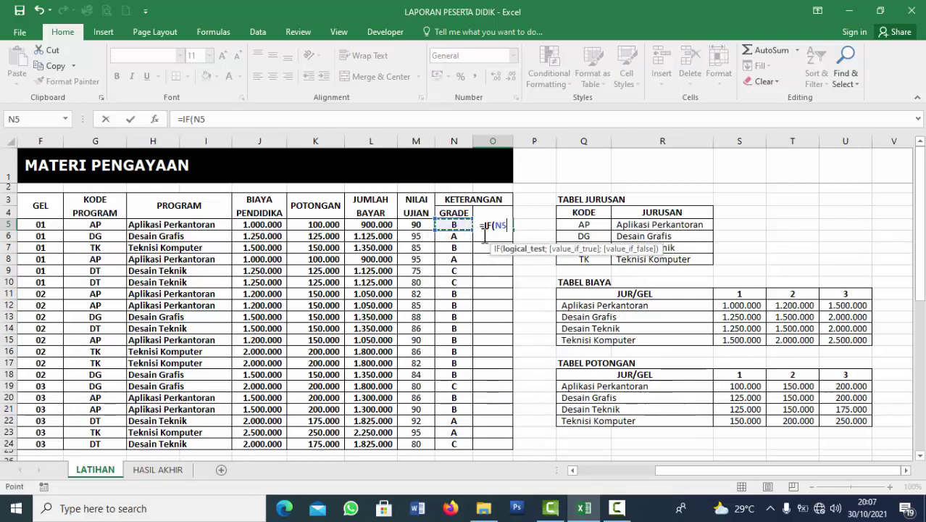
{"action": "type", "text": "="}
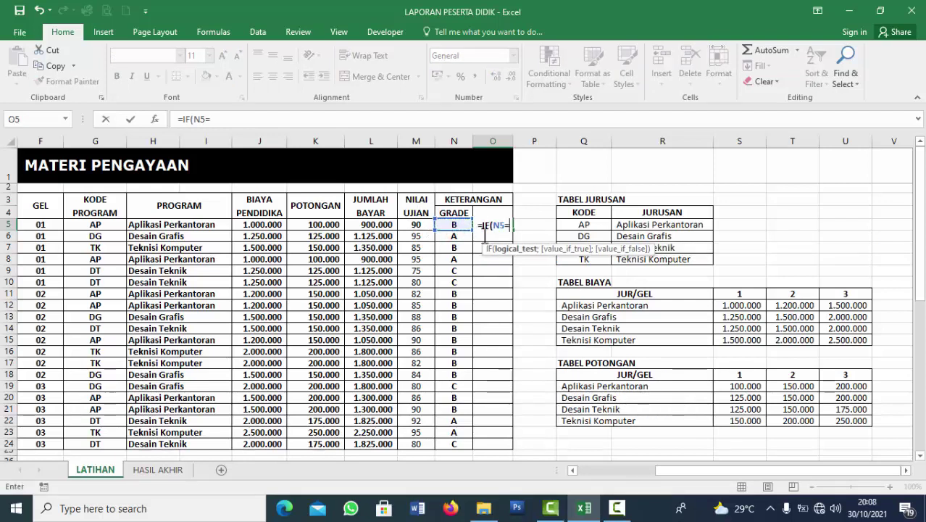
{"action": "type", "text": "\""}
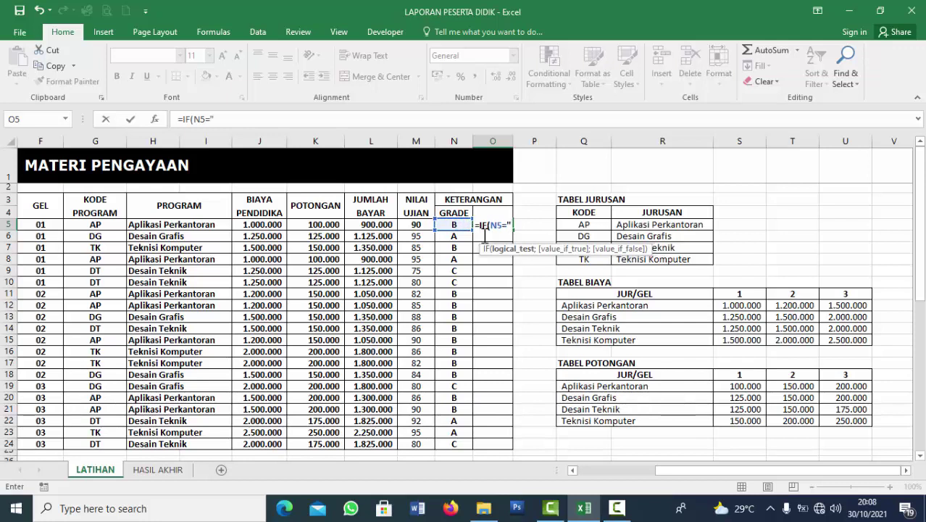
{"action": "type", "text": "A\""}
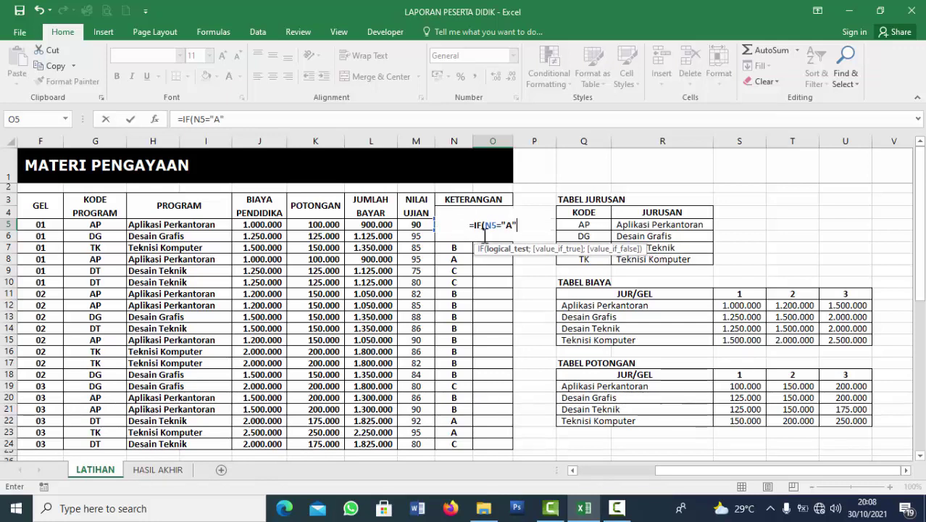
{"action": "type", "text": ";\""}
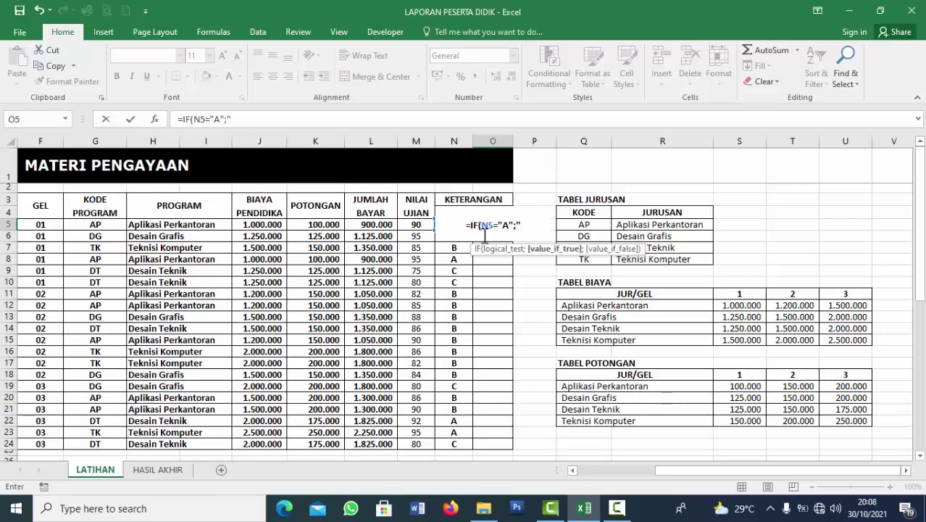
{"action": "type", "text": "MEMUASKAN"}
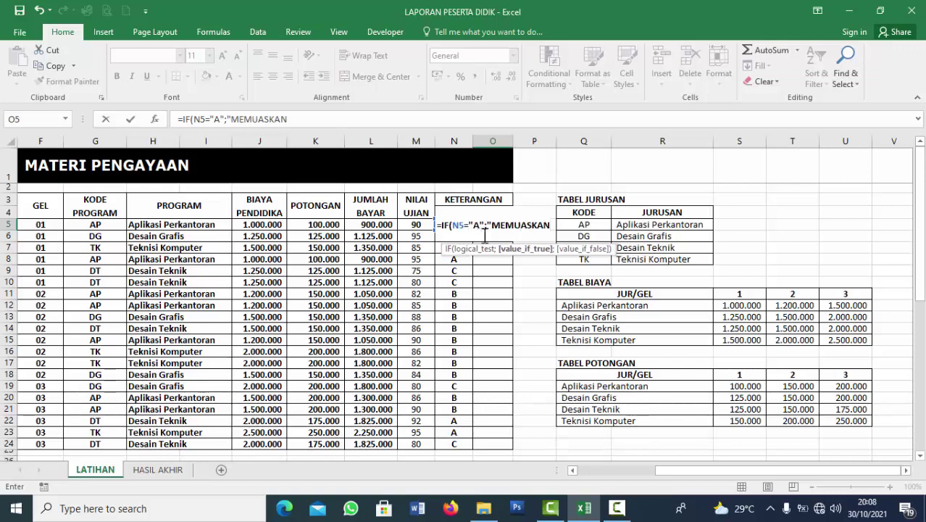
Step: Nest a second IF in O5's formula that tests N5="B" and returns "BAIK" when true
{"action": "type", "text": "\";IF"}
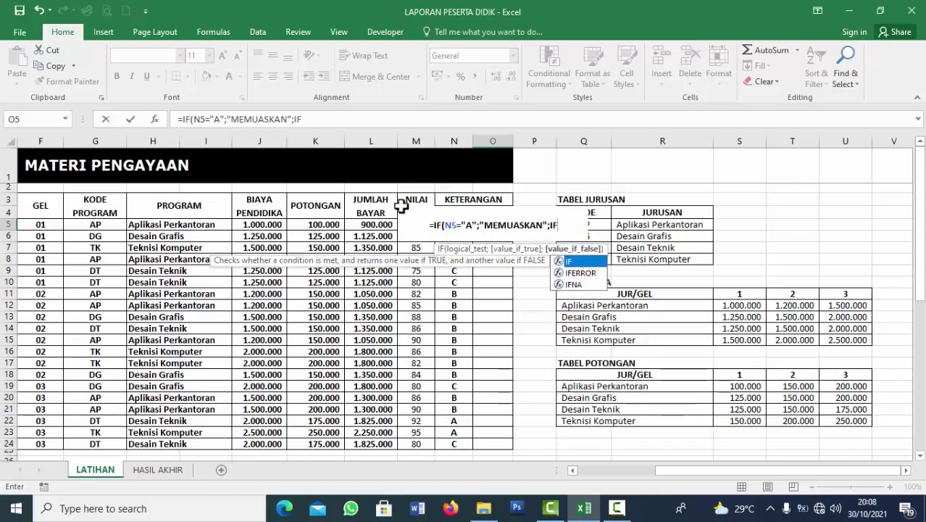
{"action": "type", "text": "(N5"}
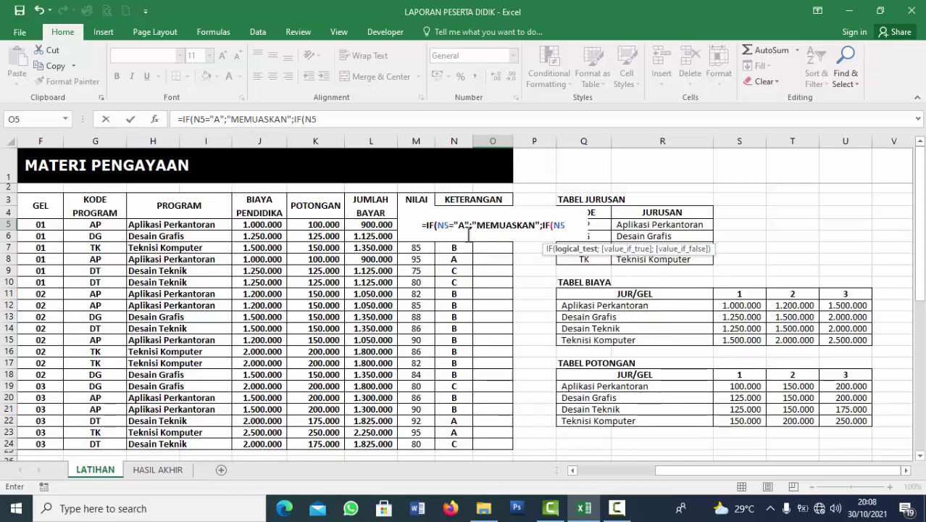
{"action": "type", "text": "="}
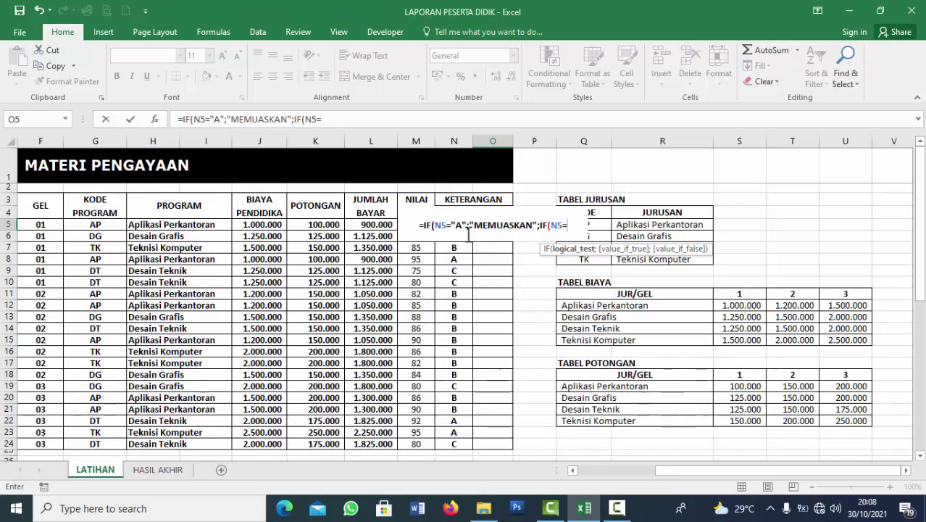
{"action": "type", "text": "\""}
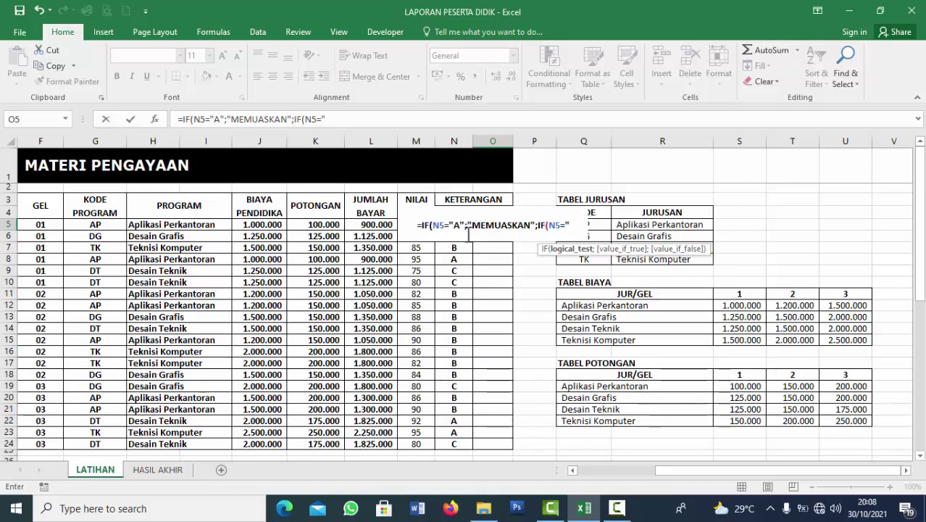
{"action": "type", "text": "B\""}
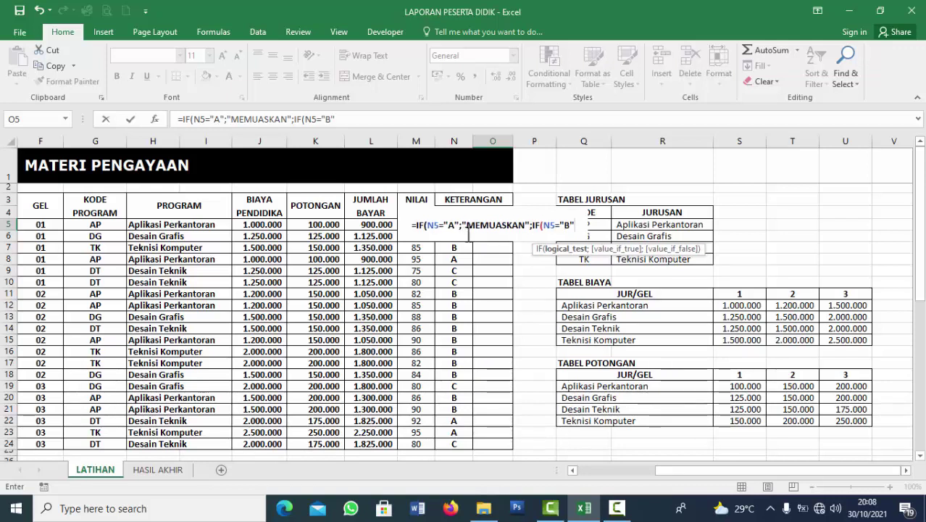
{"action": "type", "text": ";\""}
{"action": "type", "text": "BA"}
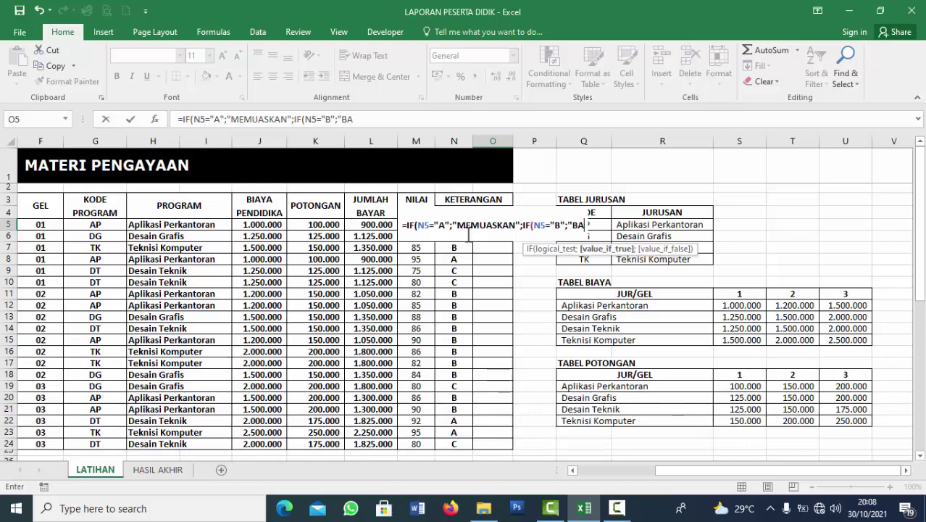
{"action": "type", "text": "IK\""}
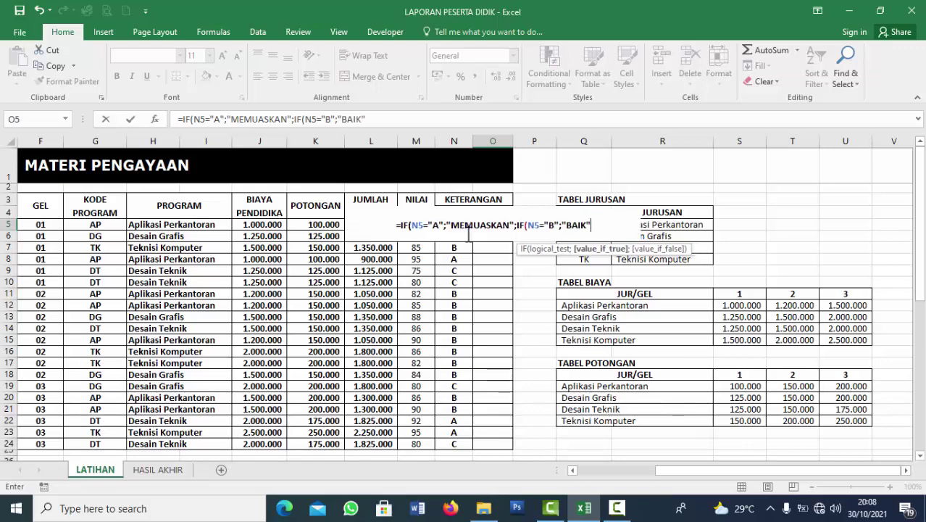
Step: Nest a third IF in O5's formula that tests N5="C" and returns "CUKUP" when true
{"action": "type", "text": ";IF("}
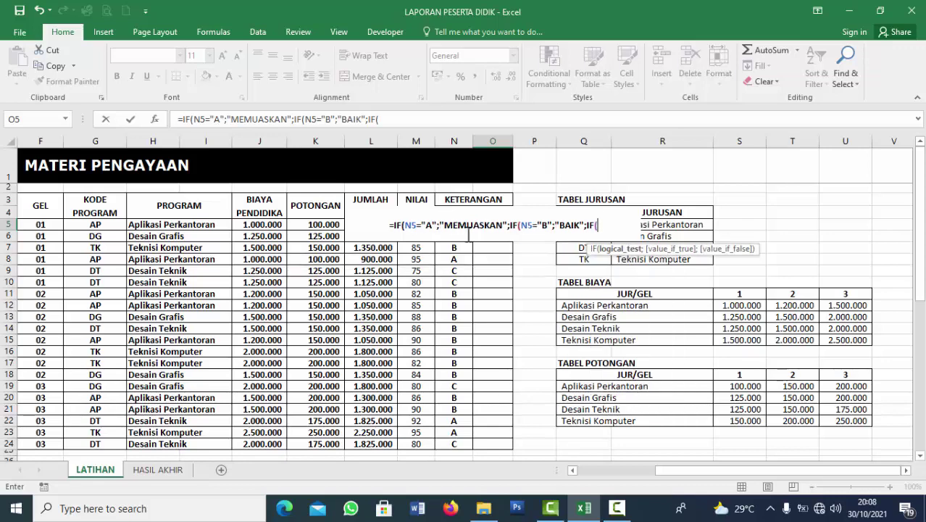
{"action": "type", "text": "N5="}
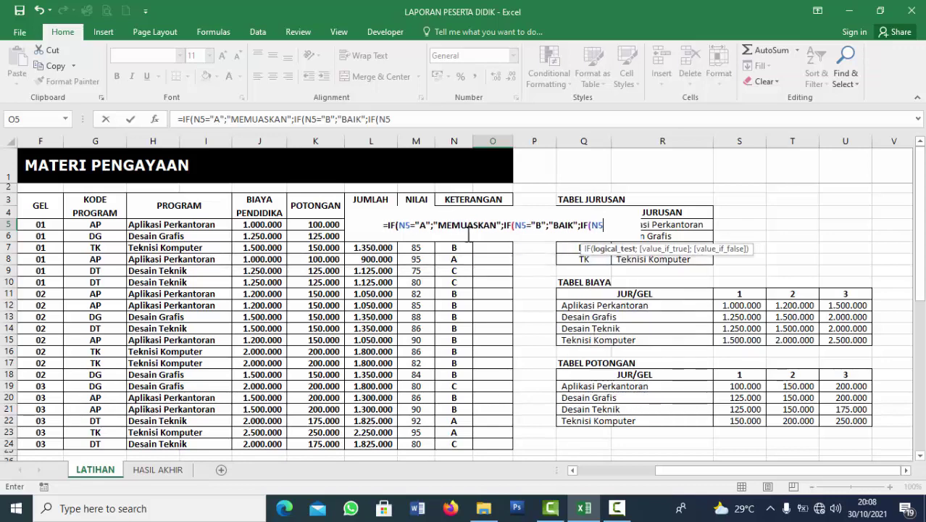
{"action": "type", "text": "\"C"}
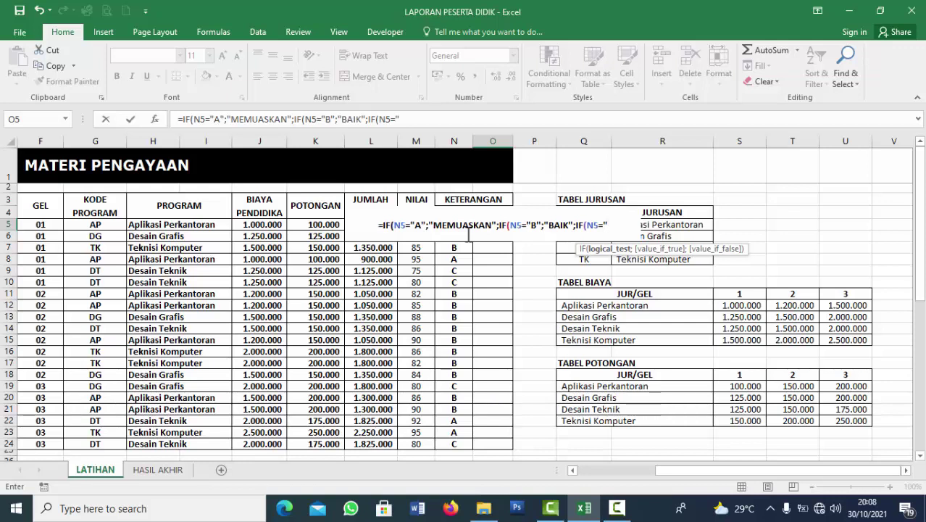
{"action": "type", "text": "\""}
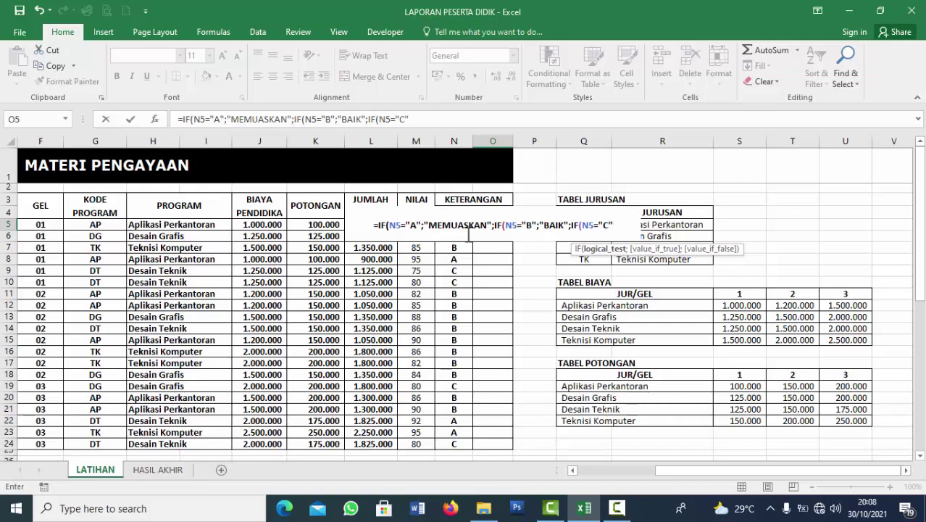
{"action": "type", "text": ";\"CUKUP"}
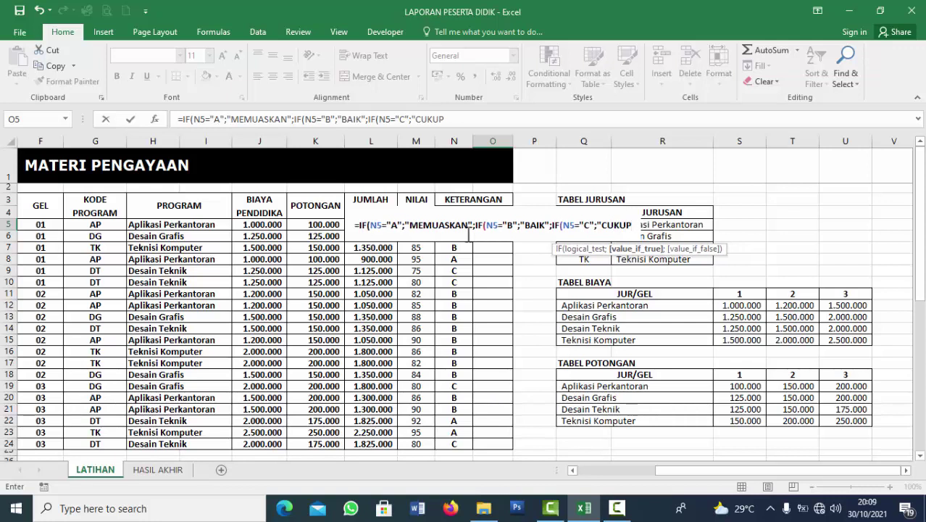
{"action": "type", "text": "\""}
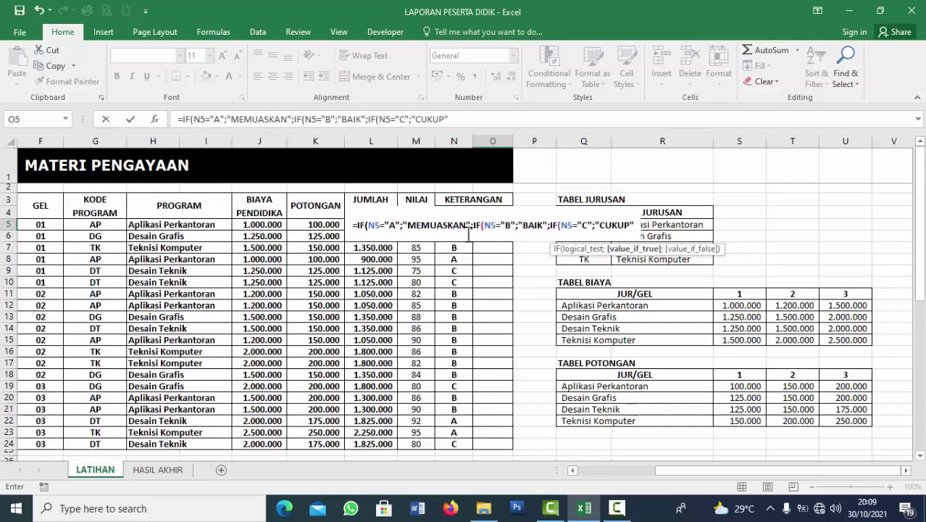
Step: Nest a fourth IF in O5's formula that tests N5="D" and returns "KURANG" when true
{"action": "type", "text": ";"}
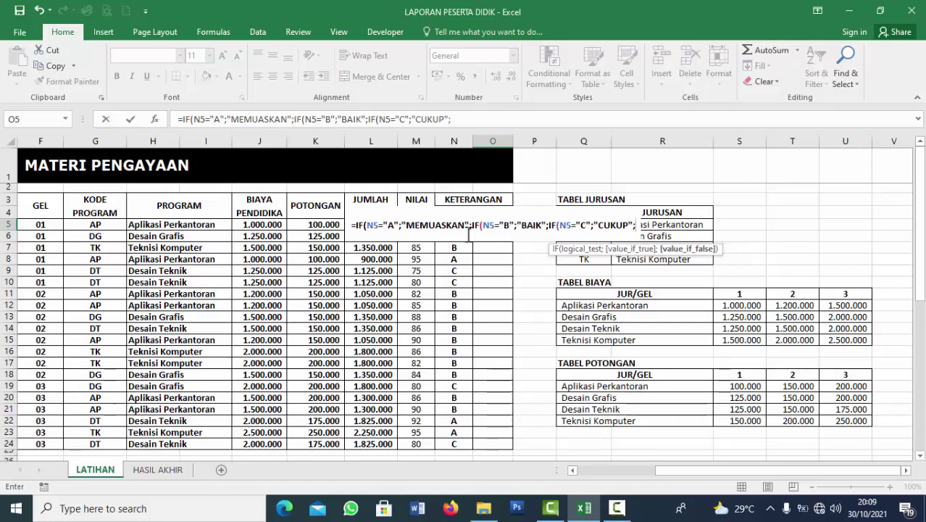
{"action": "type", "text": "IF("}
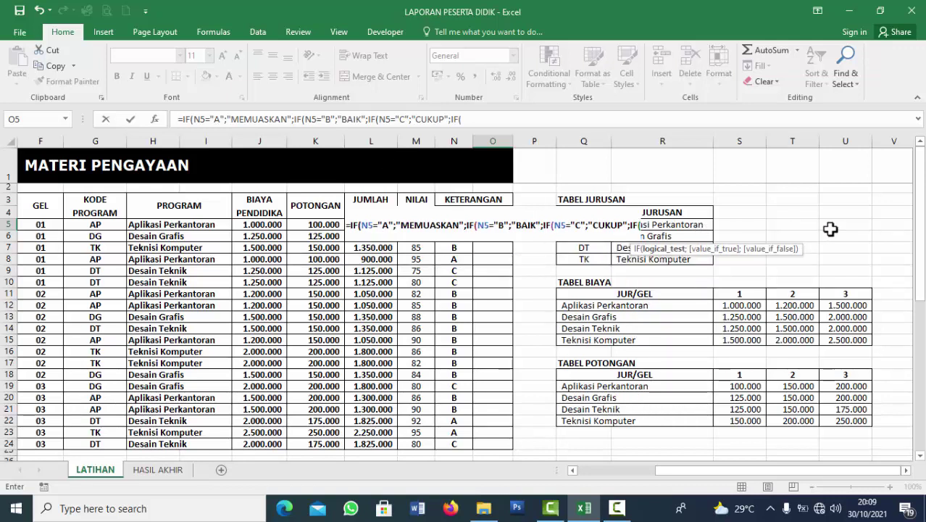
{"action": "type", "text": "N5"}
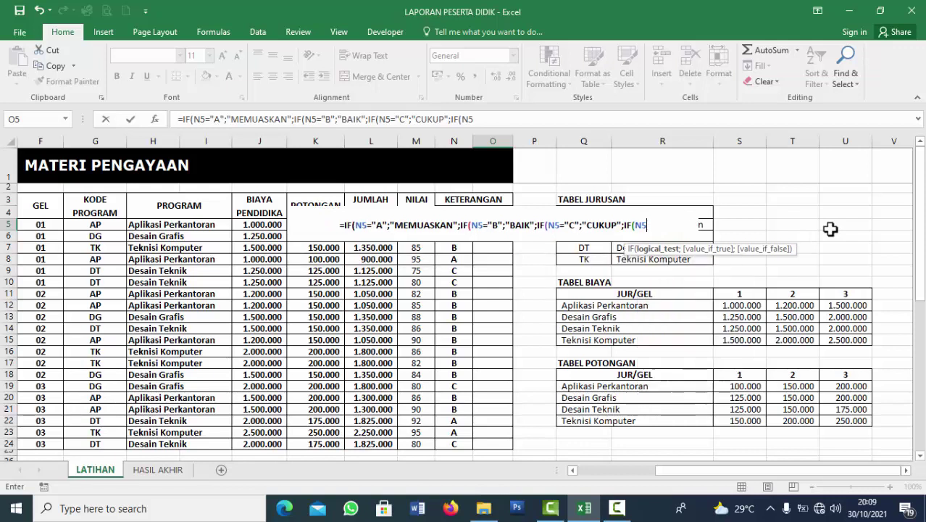
{"action": "type", "text": "="}
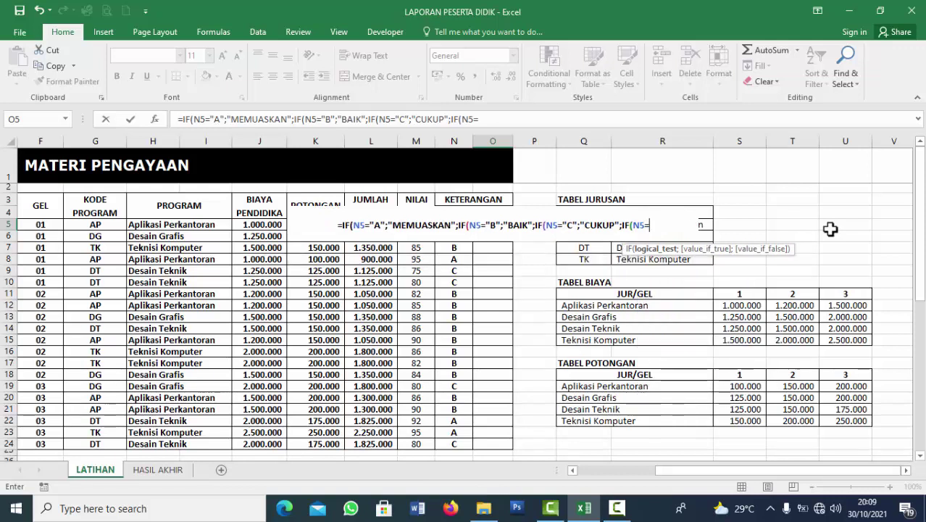
{"action": "type", "text": "\""}
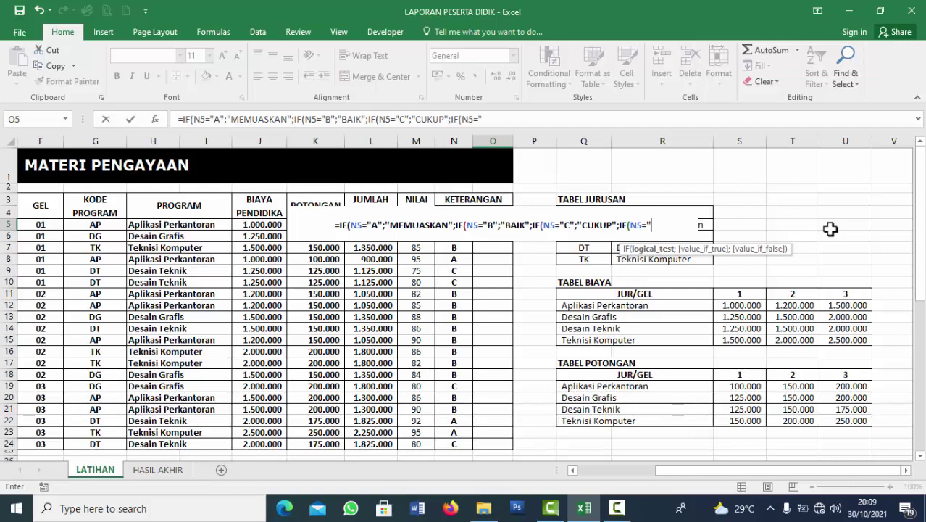
{"action": "type", "text": "D\""}
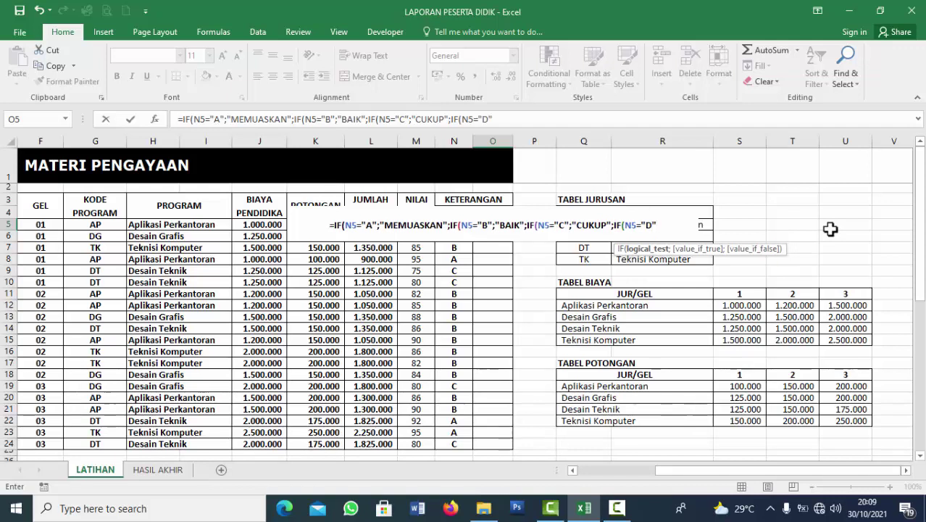
{"action": "type", "text": ";"}
{"action": "type", "text": "\"K"}
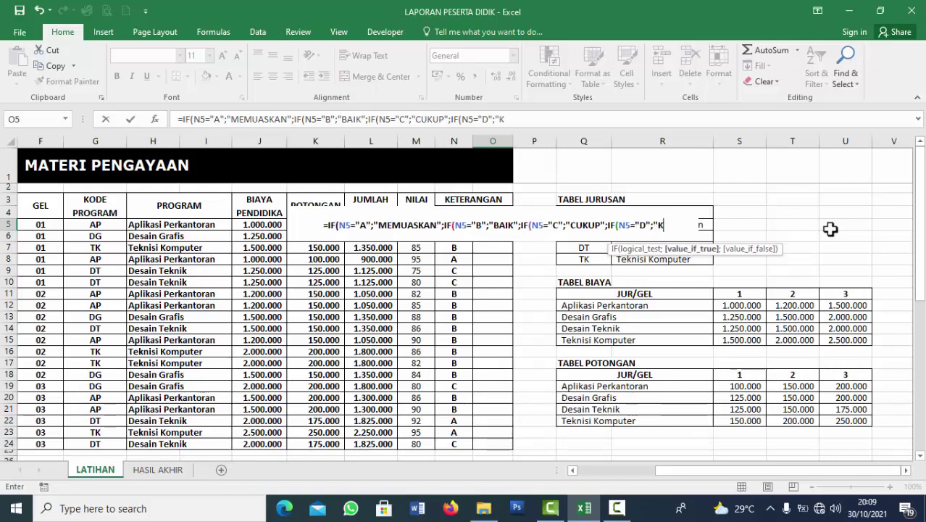
{"action": "type", "text": "URANG"}
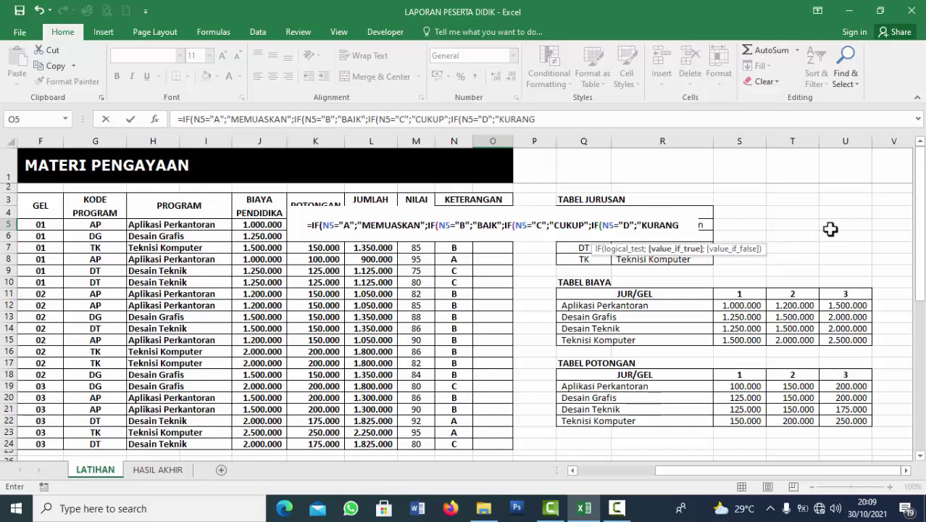
{"action": "type", "text": "\";\""}
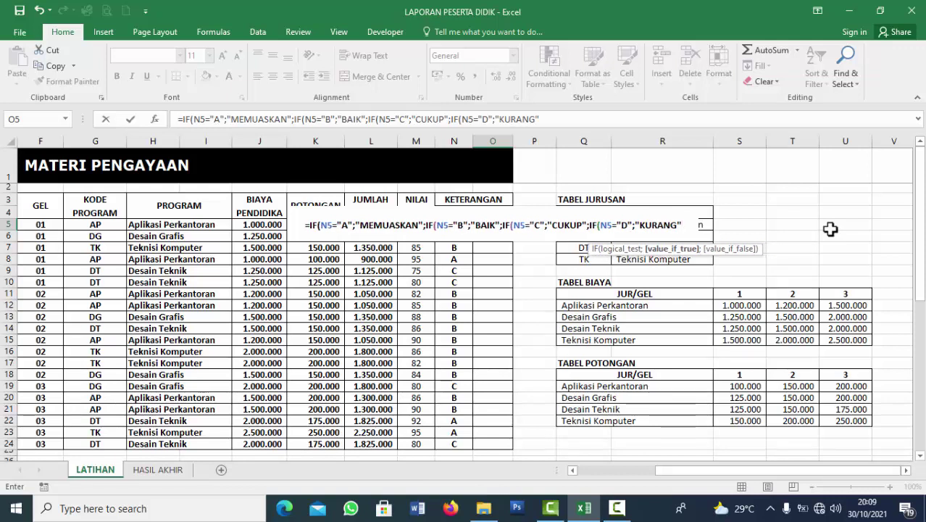
Step: Complete O5's KET formula with "GAGAL" as the final false value and enter it
{"action": "type", "text": "G"}
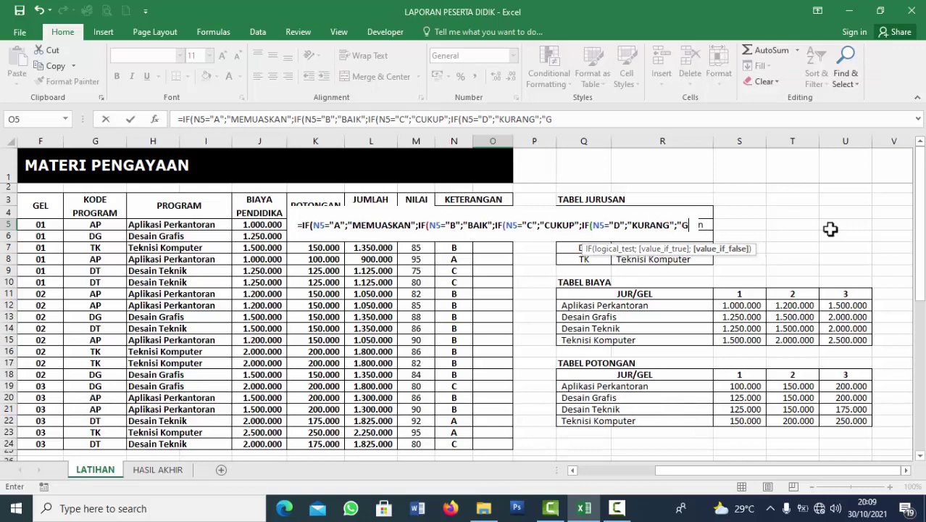
{"action": "type", "text": "AGAL\""}
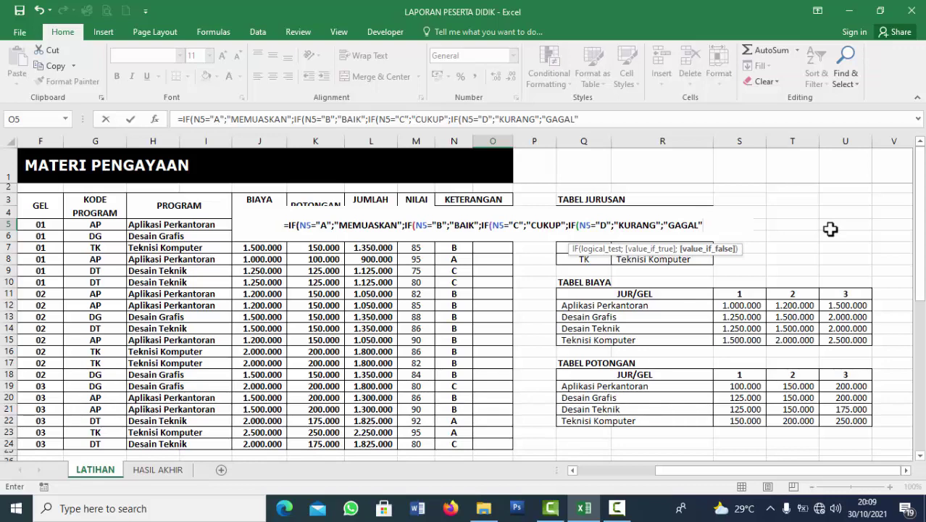
{"action": "key", "text": "Return"}
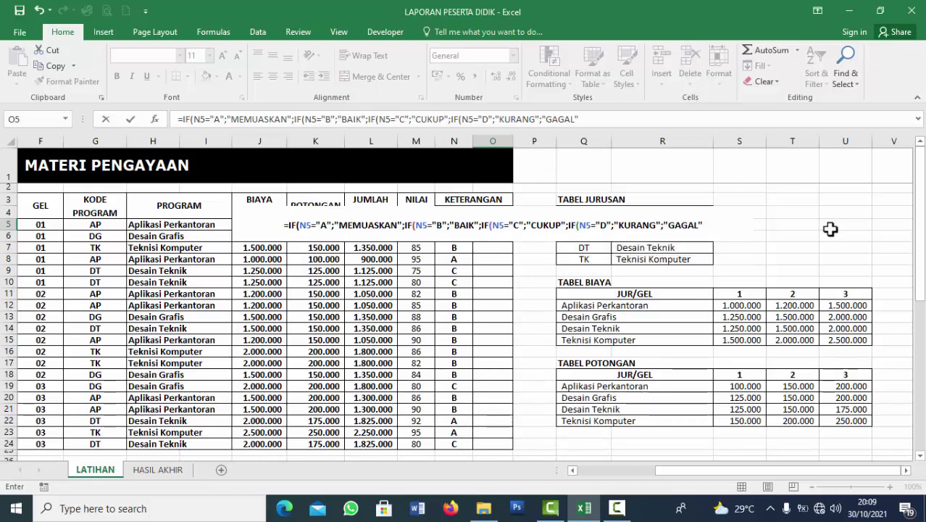
{"action": "key", "text": "Return"}
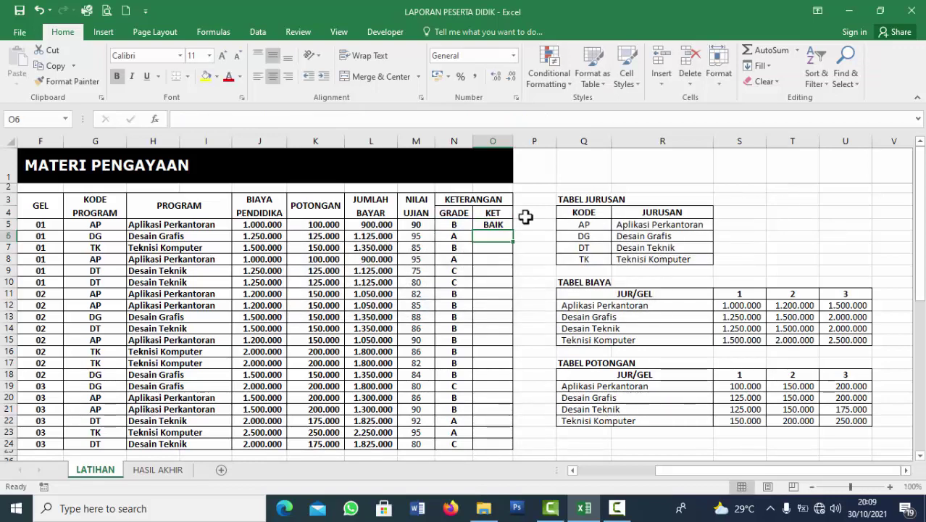
Step: Fill O5's KET formula down through O24 and widen column O to fit the longest texts
{"action": "left_click", "coordinate": [506, 226]}
{"action": "double_click", "coordinate": [512, 229]}
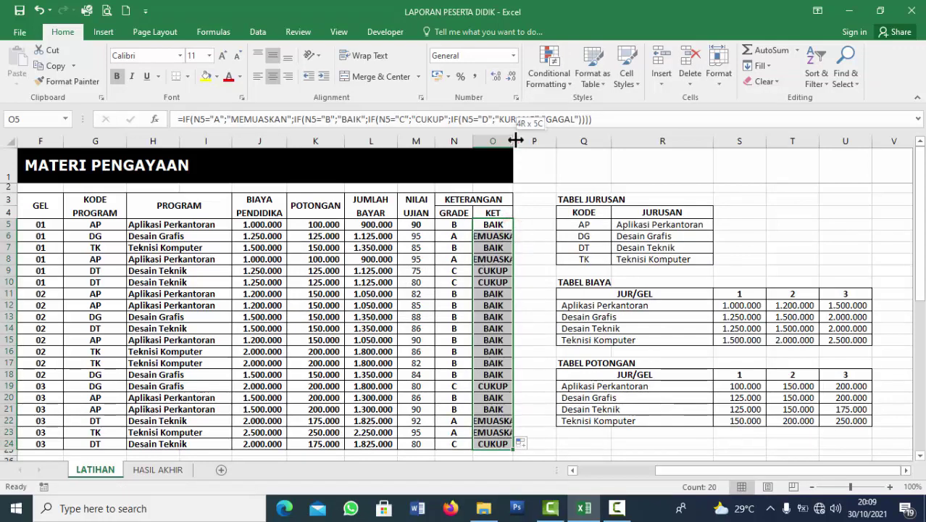
{"action": "left_click_drag", "start_coordinate": [515, 140], "coordinate": [541, 140]}
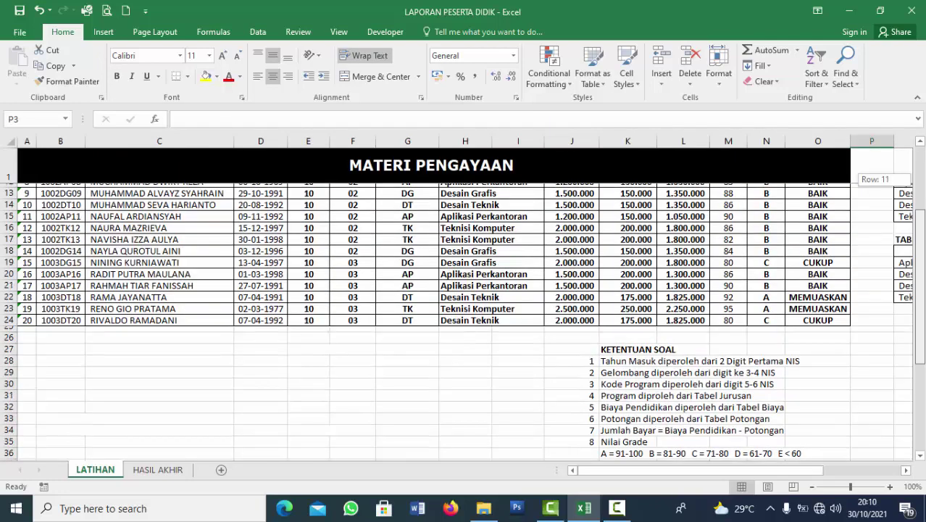
Step: Review the completed LATIHAN table and compare it with the HASIL AKHIR sheet
{"action": "left_click_drag", "start_coordinate": [922, 178], "coordinate": [922, 164]}
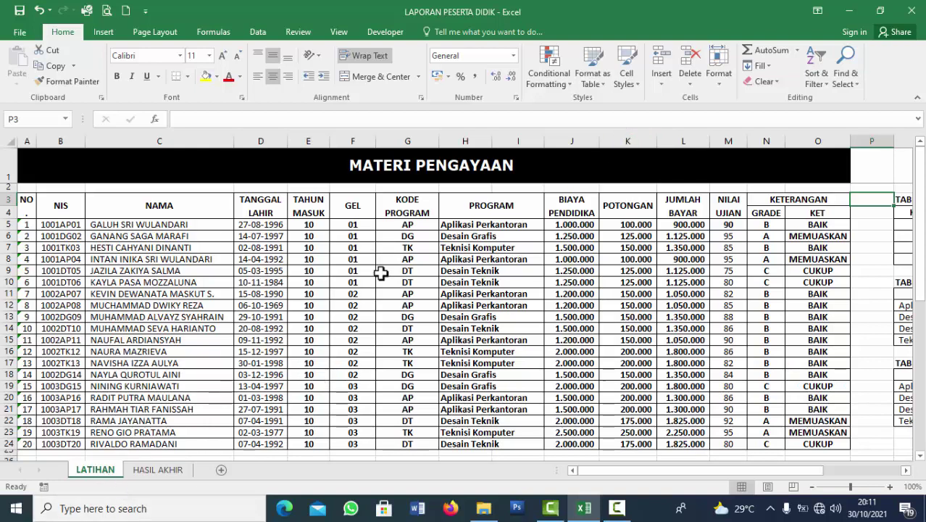
{"action": "left_click_drag", "start_coordinate": [192, 215], "coordinate": [818, 373]}
{"action": "left_click", "coordinate": [480, 247]}
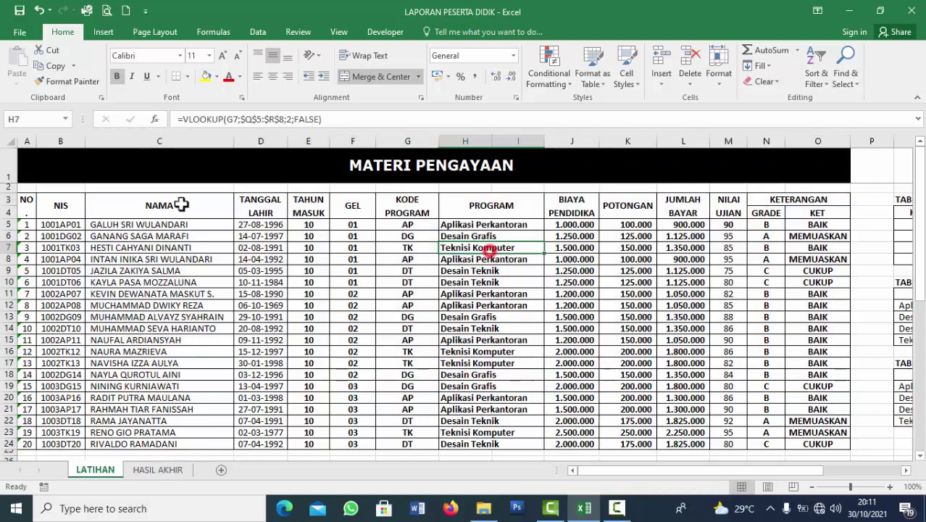
{"action": "left_click", "coordinate": [171, 472]}
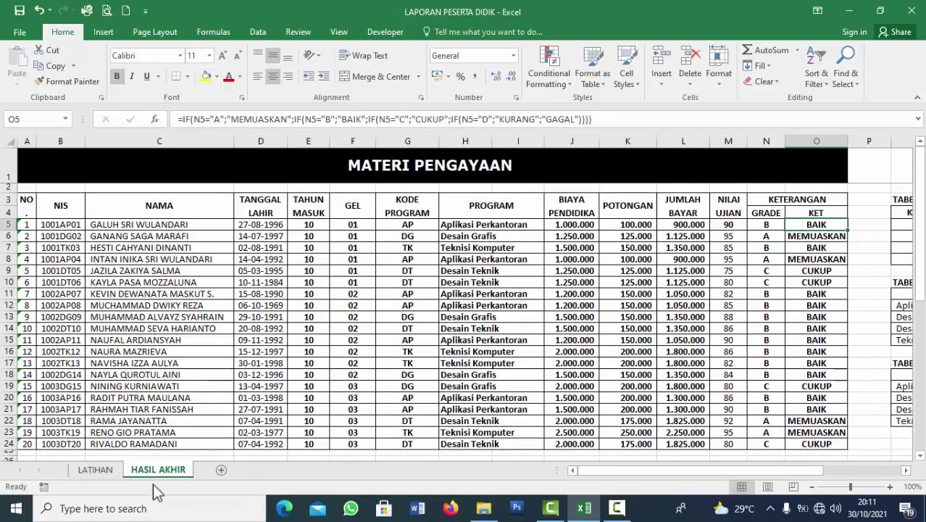
{"action": "left_click", "coordinate": [102, 469]}
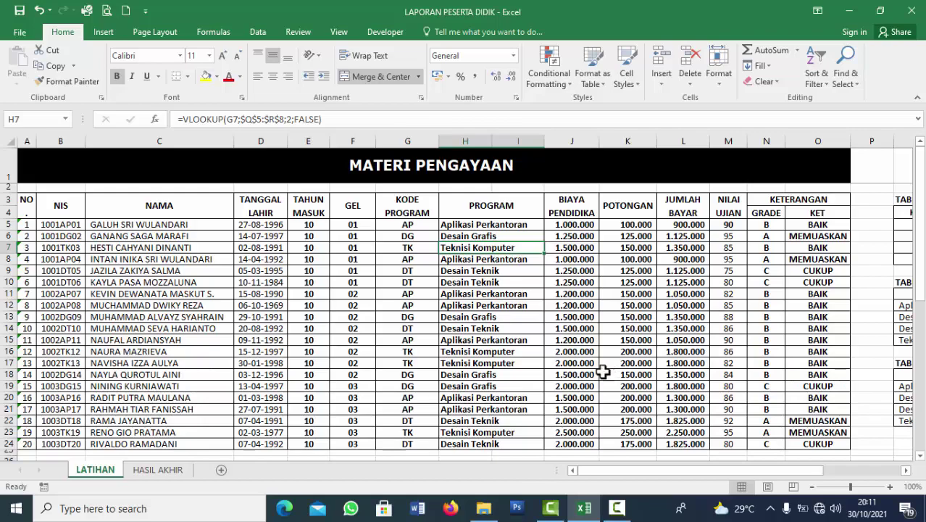
{"action": "scroll", "coordinate": [305, 403], "scroll_direction": "down", "scroll_amount": 2}
{"action": "scroll", "coordinate": [424, 331], "scroll_direction": "up", "scroll_amount": 2}
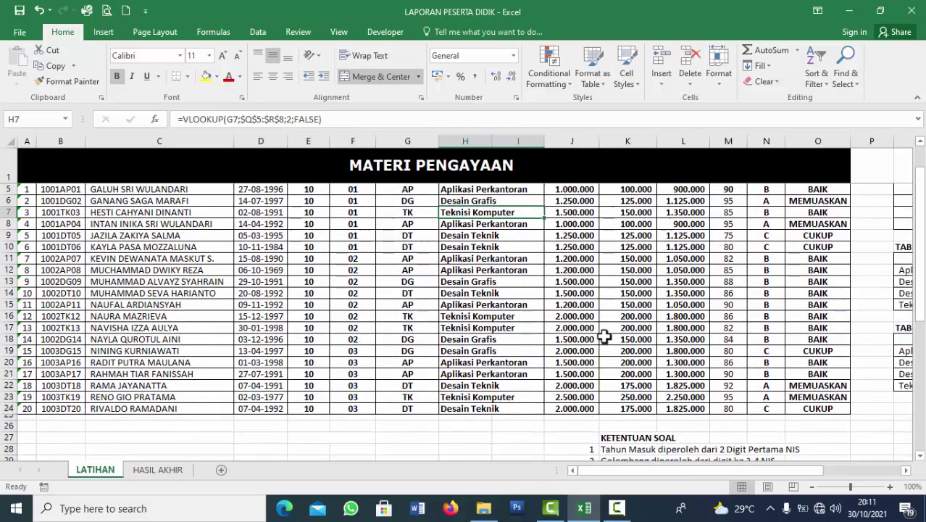
{"action": "scroll", "coordinate": [320, 384], "scroll_direction": "down", "scroll_amount": 3}
{"action": "scroll", "coordinate": [311, 393], "scroll_direction": "up", "scroll_amount": 3}
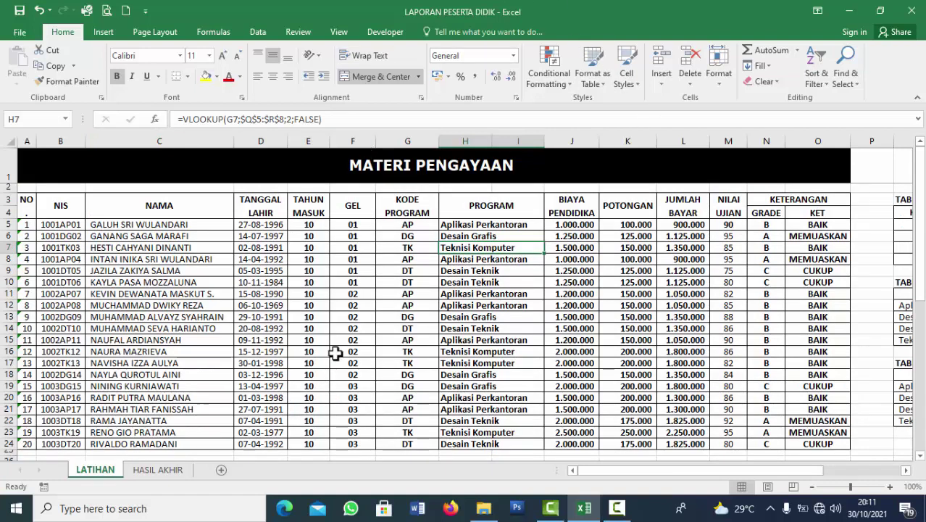
{"action": "scroll", "coordinate": [341, 350], "scroll_direction": "down", "scroll_amount": 3}
{"action": "scroll", "coordinate": [341, 348], "scroll_direction": "up", "scroll_amount": 3}
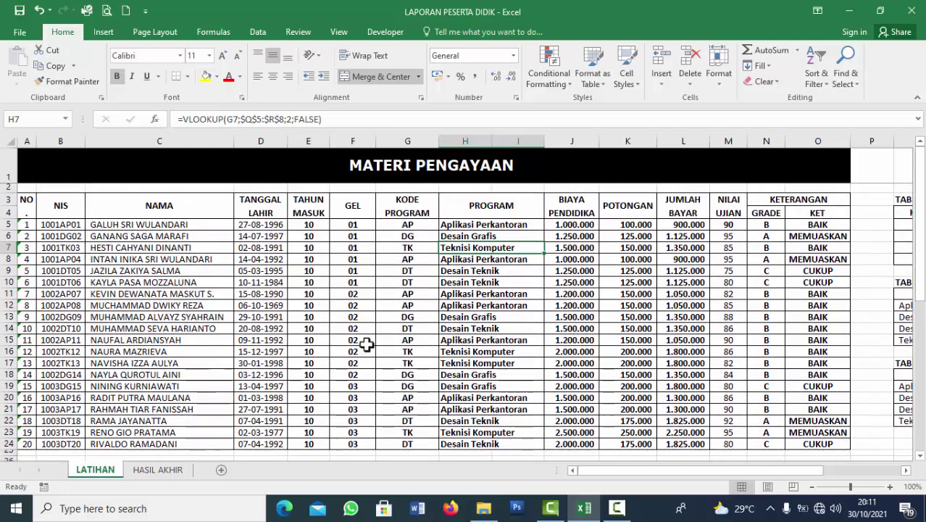
{"action": "left_click", "coordinate": [661, 284]}
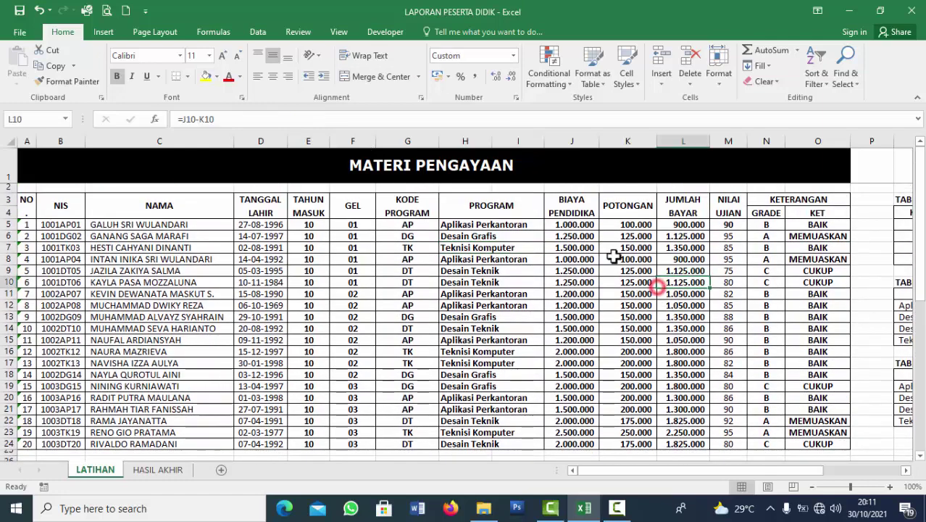
{"action": "left_click", "coordinate": [734, 282]}
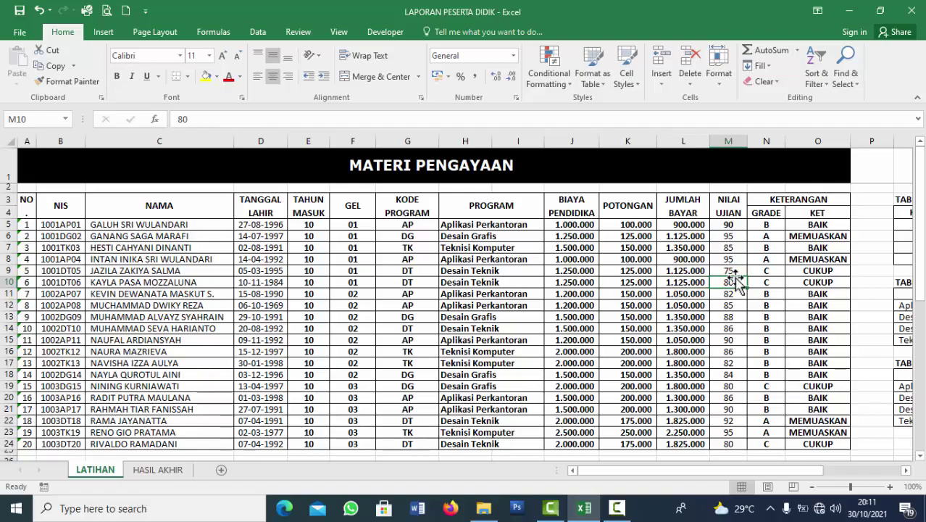